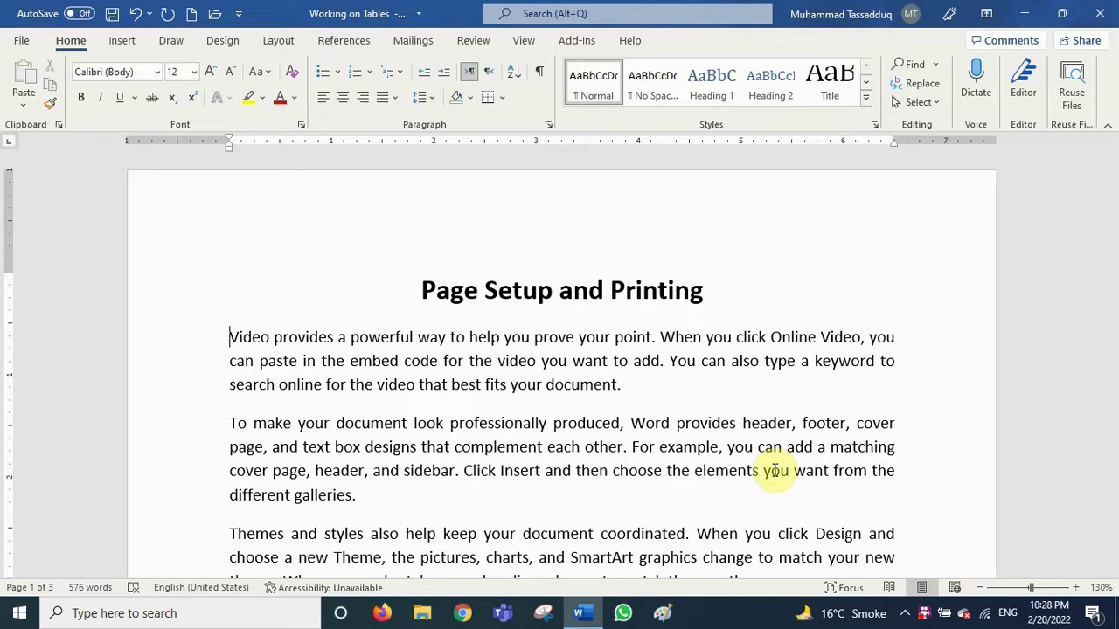
Check the document in the print preview and return to the editing view
{"action": "scroll", "coordinate": [774, 470], "scroll_direction": "down", "scroll_amount": 1}
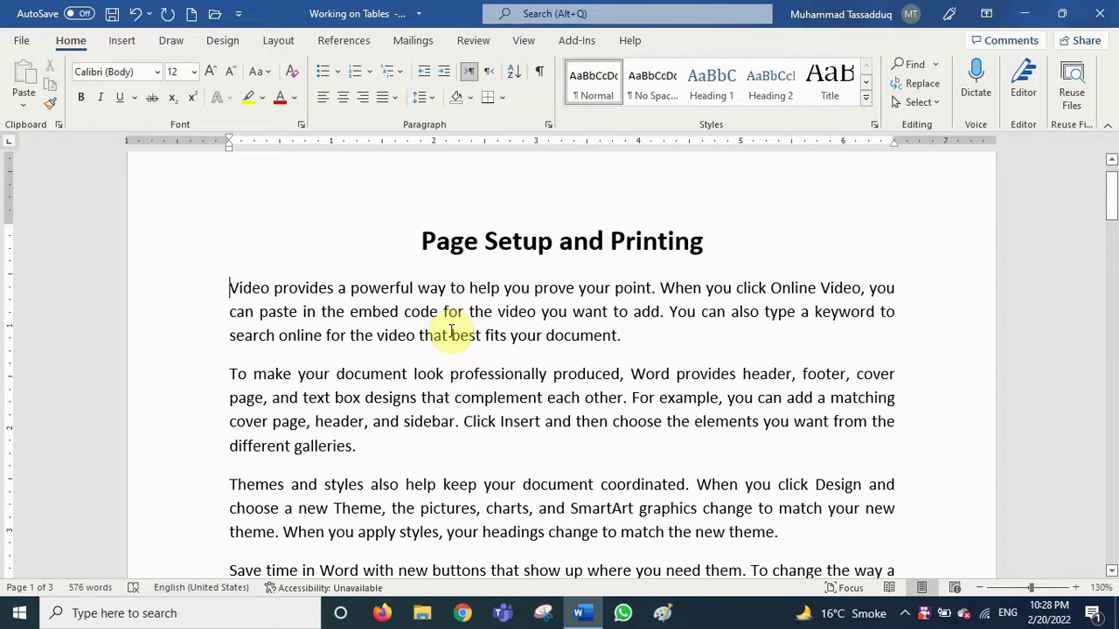
{"action": "key", "text": "ctrl+p"}
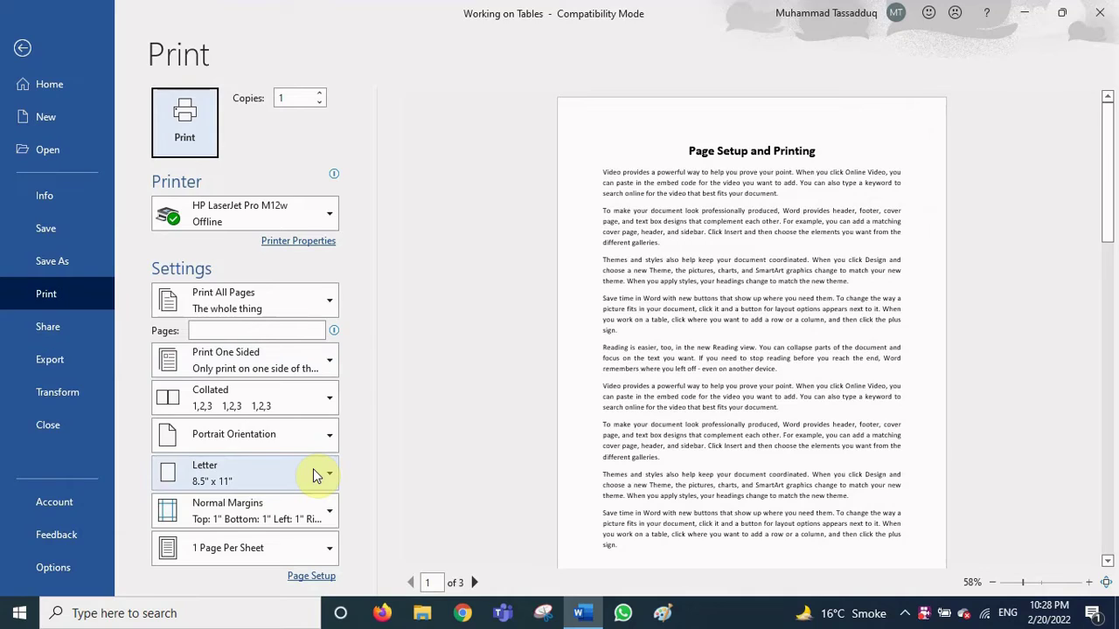
{"action": "key", "text": "Escape"}
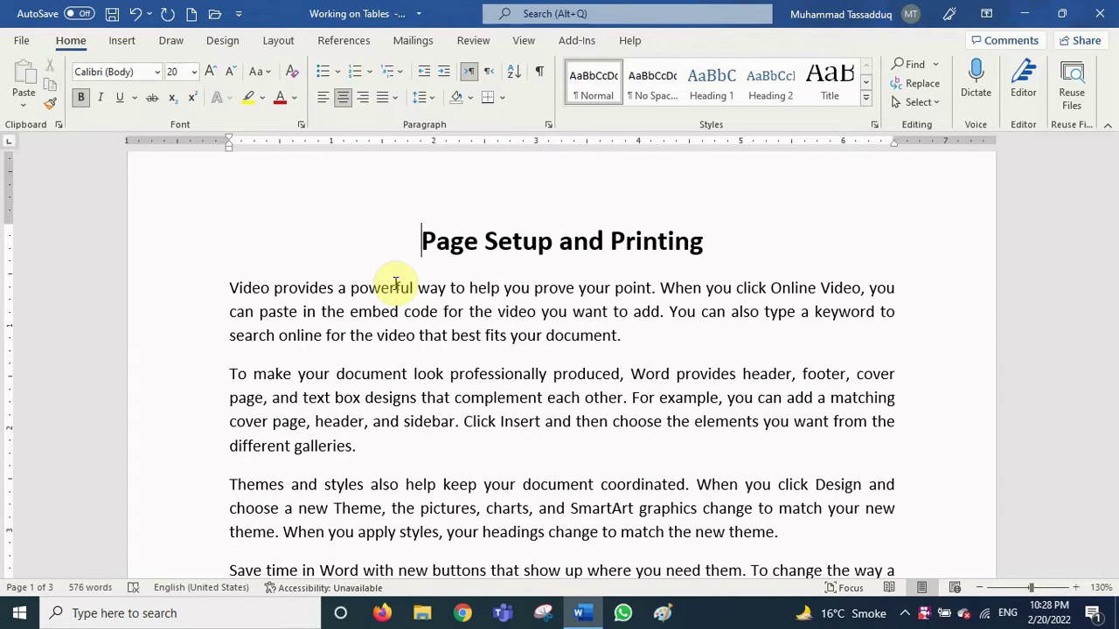
Apply the Narrow margin preset, 0.5" on all four sides, to the document
{"action": "left_click", "coordinate": [279, 43]}
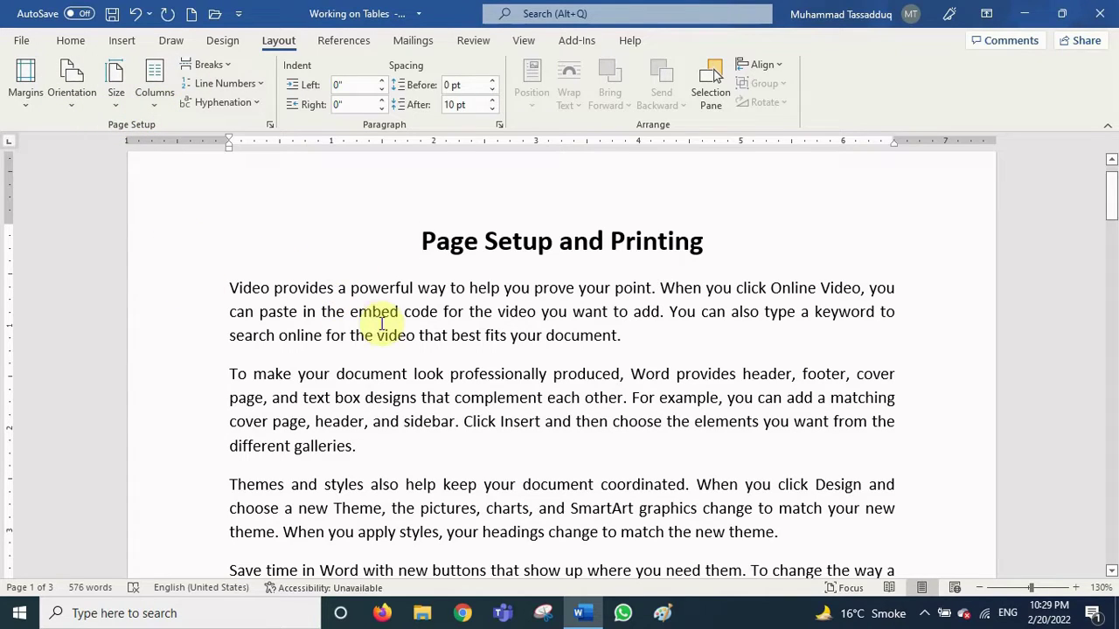
{"action": "scroll", "coordinate": [449, 310], "scroll_direction": "up", "scroll_amount": 1}
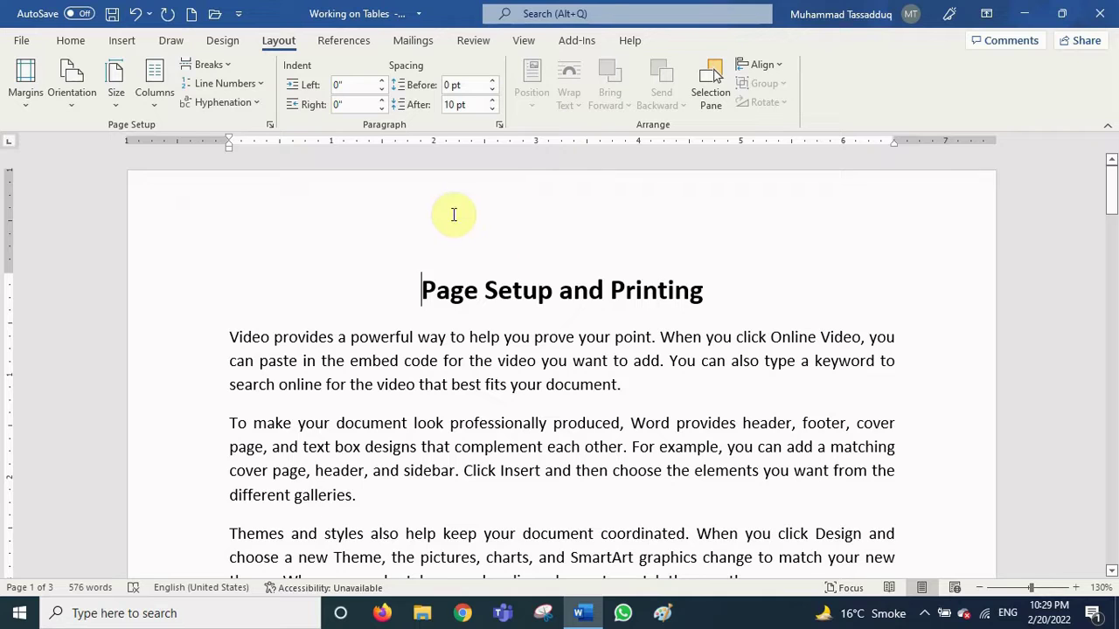
{"action": "scroll", "coordinate": [311, 327], "scroll_direction": "down", "scroll_amount": 2}
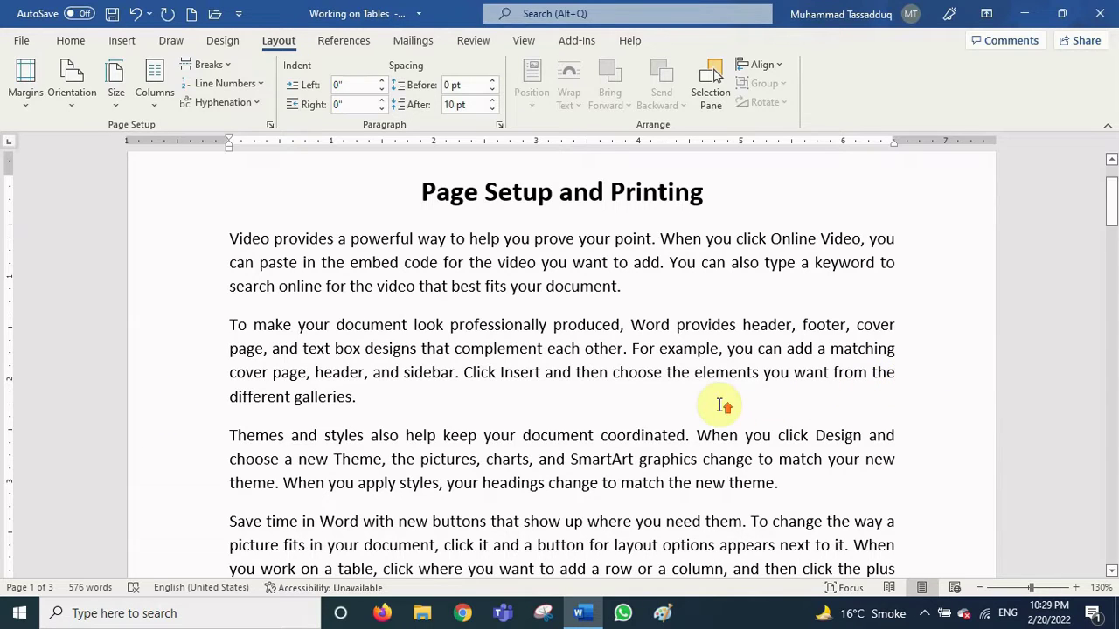
{"action": "scroll", "coordinate": [720, 405], "scroll_direction": "up", "scroll_amount": 2}
{"action": "scroll", "coordinate": [599, 237], "scroll_direction": "down", "scroll_amount": 5}
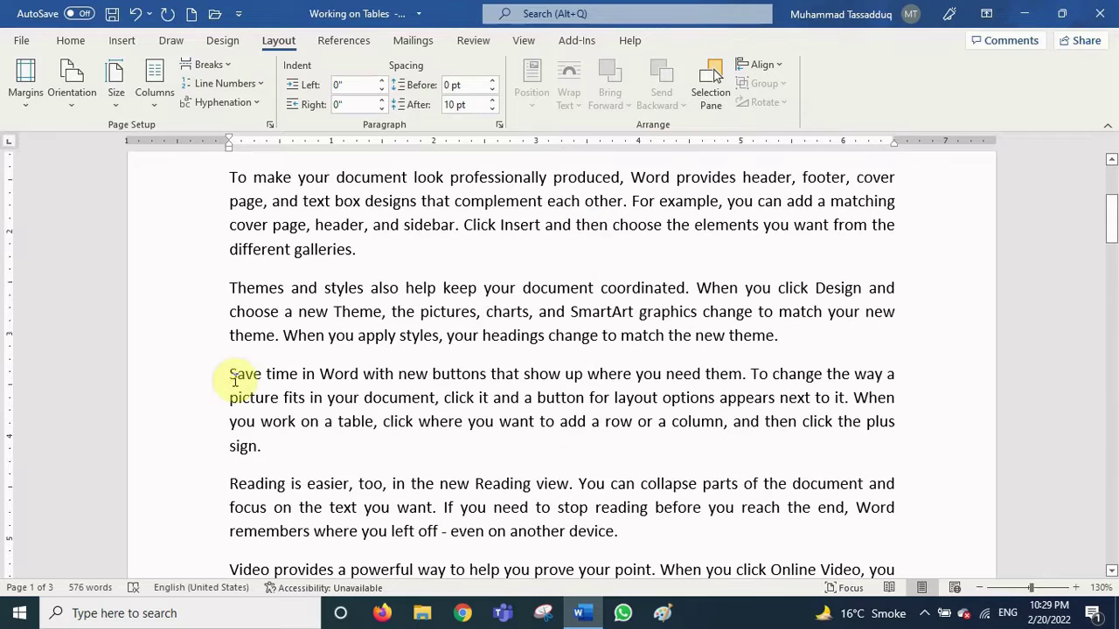
{"action": "scroll", "coordinate": [769, 392], "scroll_direction": "down", "scroll_amount": 11}
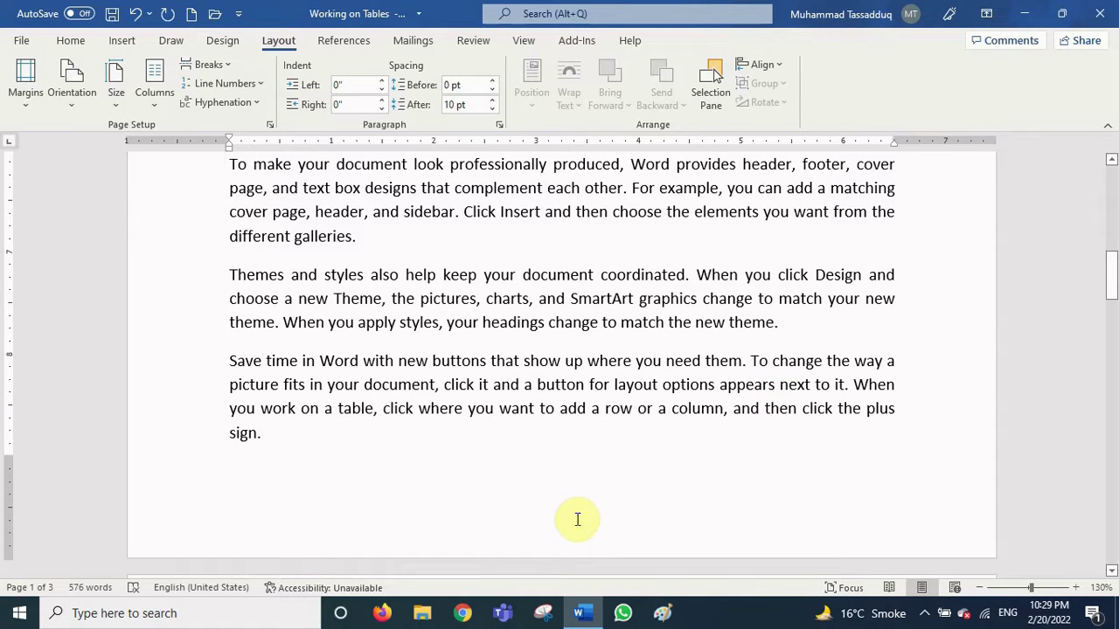
{"action": "scroll", "coordinate": [589, 510], "scroll_direction": "up", "scroll_amount": 16}
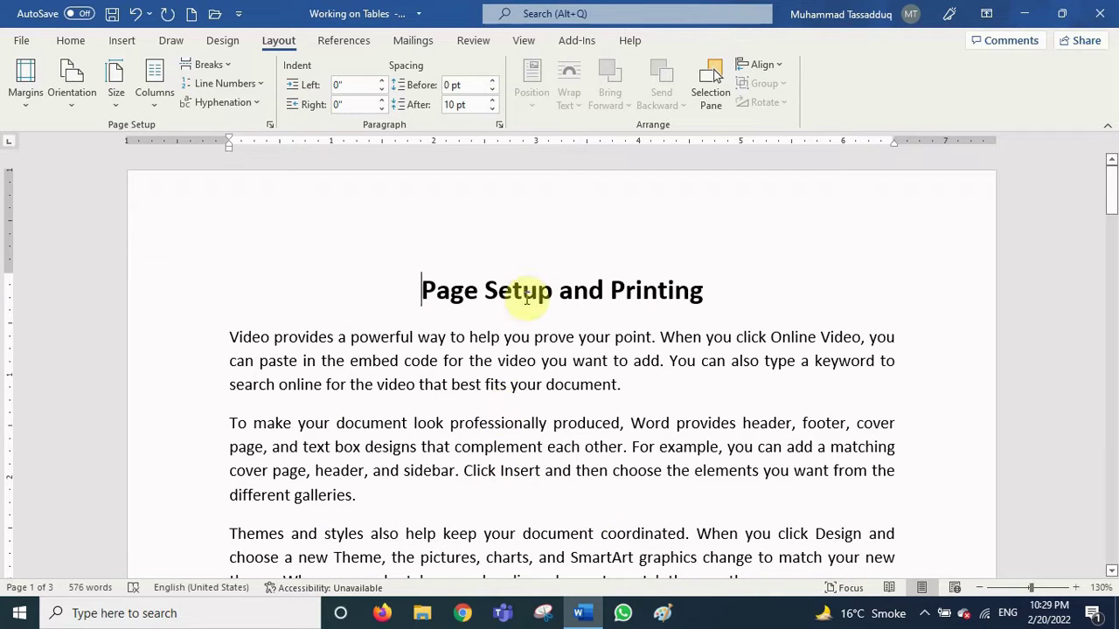
{"action": "left_click", "coordinate": [24, 107]}
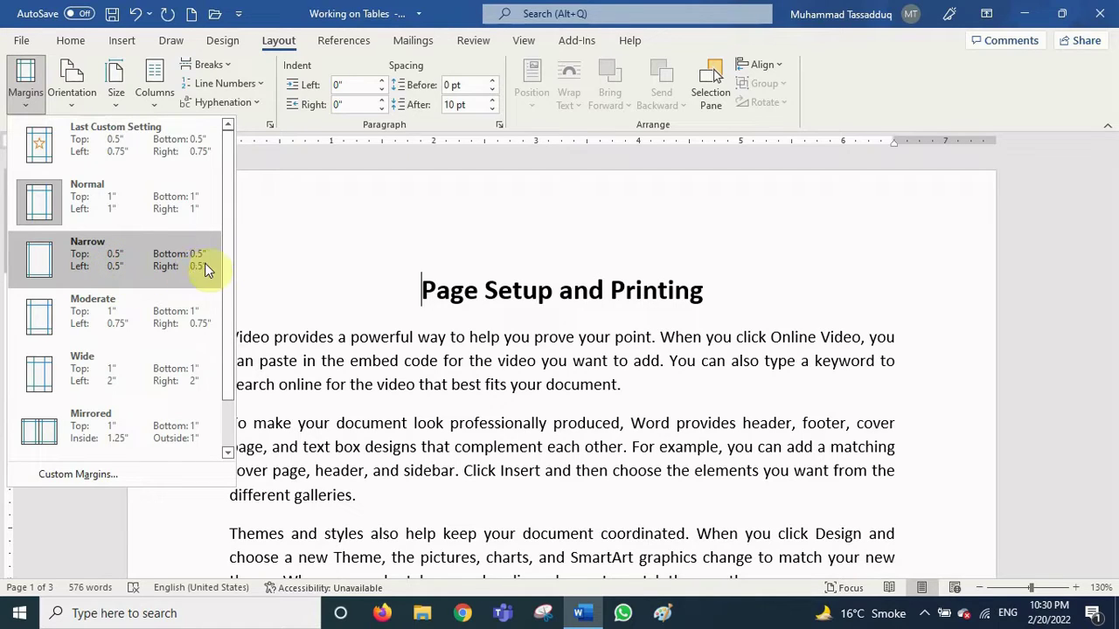
{"action": "left_click", "coordinate": [140, 260]}
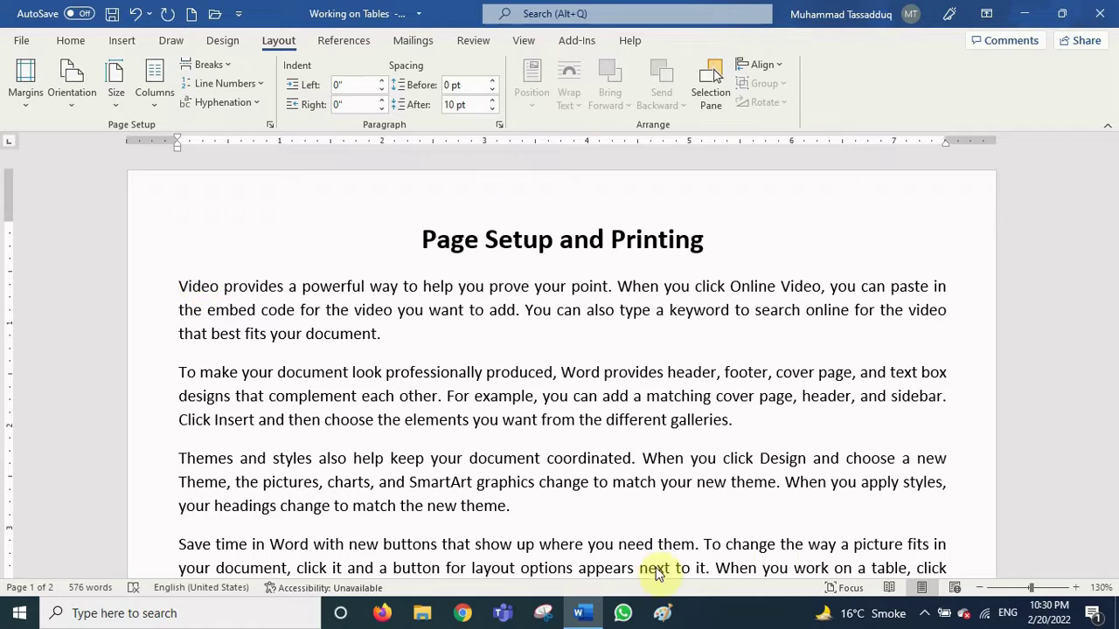
Examine how the text and the Working on Tables section are distributed across the pages with the narrow margins
{"action": "scroll", "coordinate": [651, 559], "scroll_direction": "down", "scroll_amount": 5}
{"action": "scroll", "coordinate": [643, 553], "scroll_direction": "down", "scroll_amount": 2}
{"action": "scroll", "coordinate": [639, 546], "scroll_direction": "down", "scroll_amount": 3}
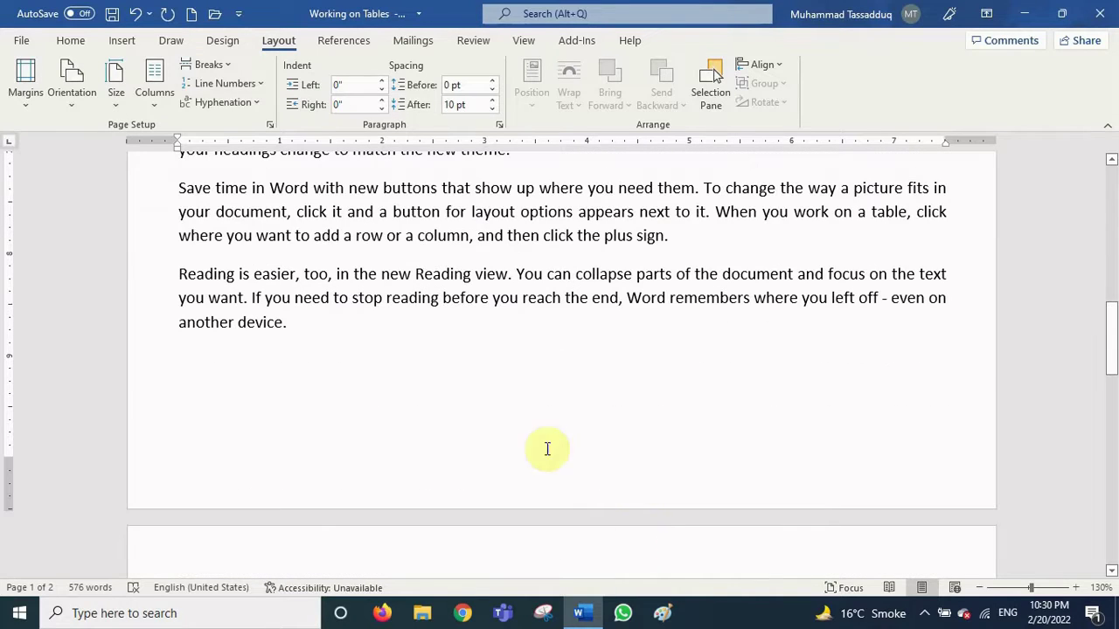
{"action": "scroll", "coordinate": [503, 415], "scroll_direction": "down", "scroll_amount": 4}
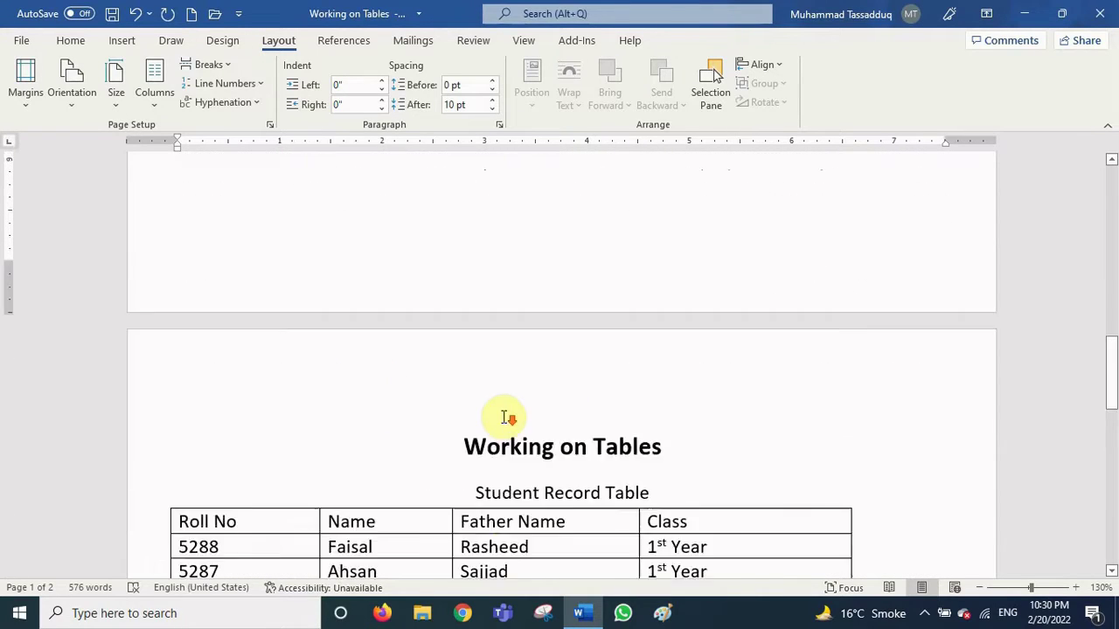
{"action": "scroll", "coordinate": [504, 415], "scroll_direction": "up", "scroll_amount": 5}
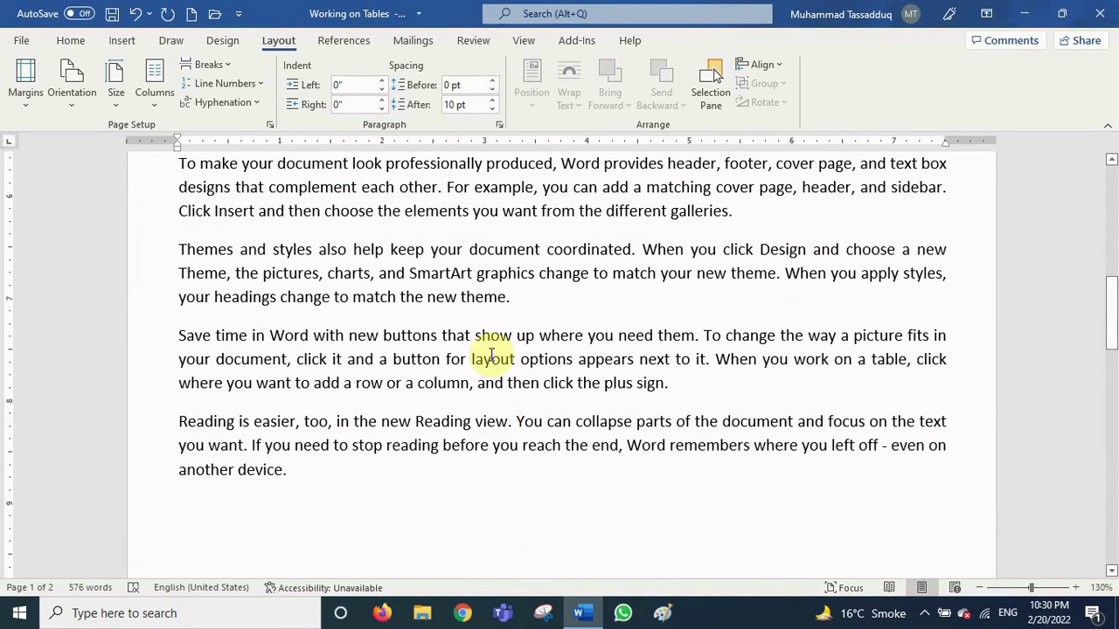
{"action": "scroll", "coordinate": [527, 352], "scroll_direction": "down", "scroll_amount": 6}
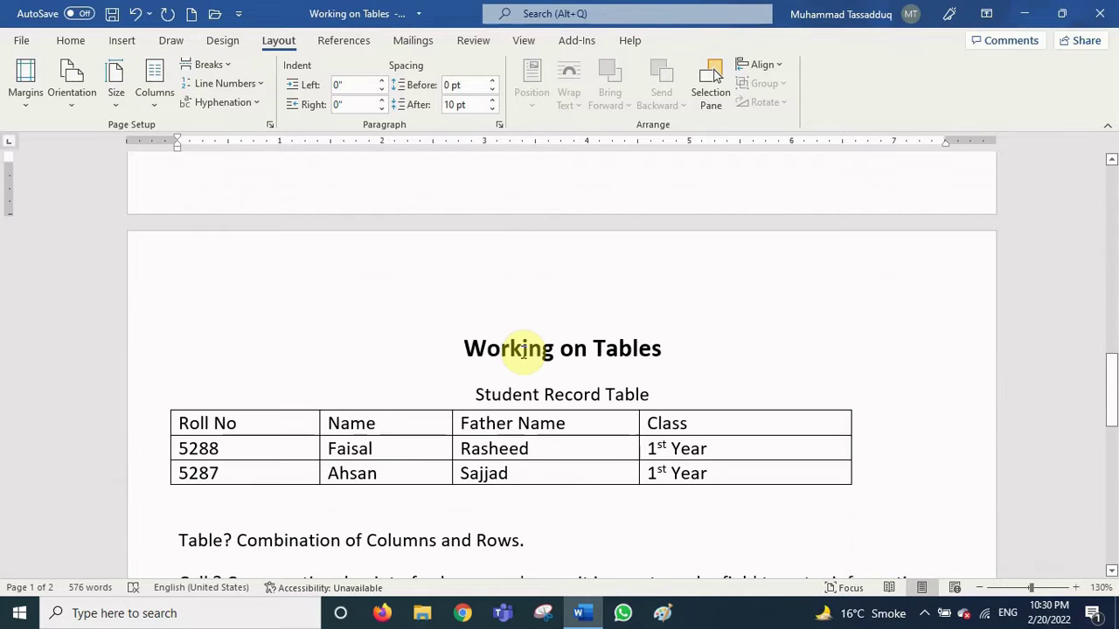
{"action": "scroll", "coordinate": [525, 350], "scroll_direction": "up", "scroll_amount": 1}
{"action": "scroll", "coordinate": [524, 352], "scroll_direction": "up", "scroll_amount": 4}
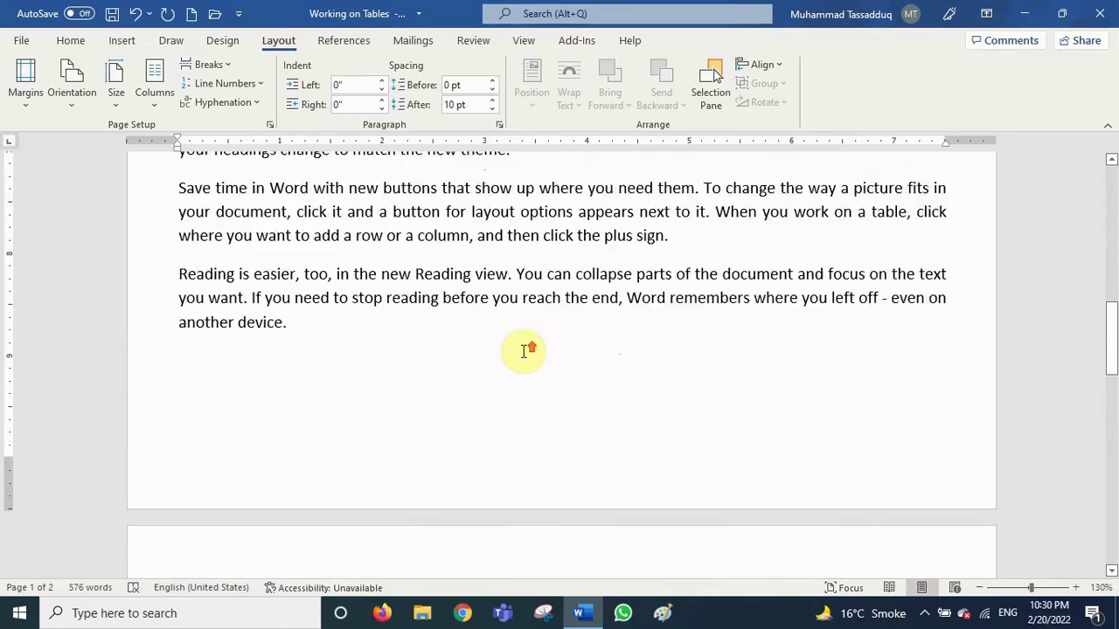
{"action": "scroll", "coordinate": [516, 352], "scroll_direction": "down", "scroll_amount": 2}
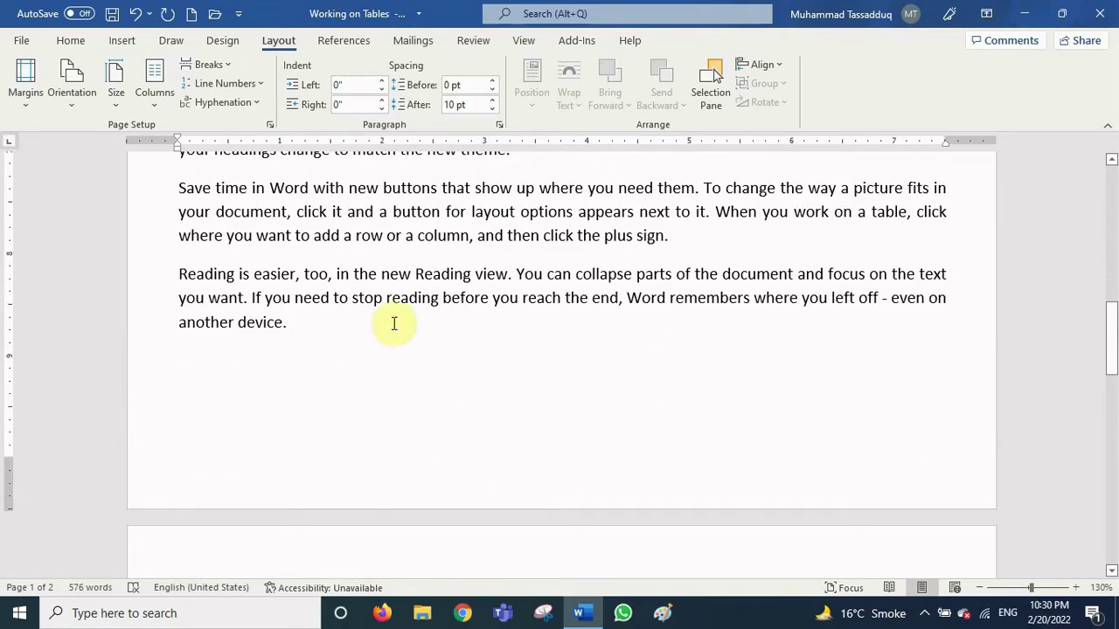
{"action": "scroll", "coordinate": [367, 333], "scroll_direction": "up", "scroll_amount": 5}
{"action": "scroll", "coordinate": [367, 330], "scroll_direction": "up", "scroll_amount": 5}
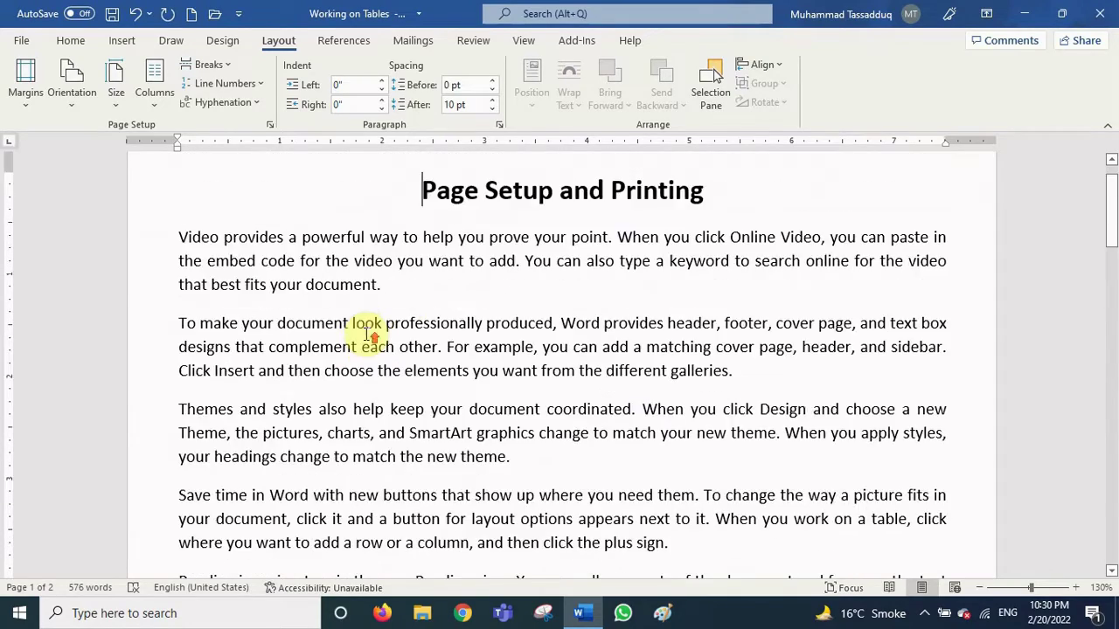
Switch the document to the Normal margin preset, 1" on all sides, and review where the text breaks between pages
{"action": "left_click", "coordinate": [27, 103]}
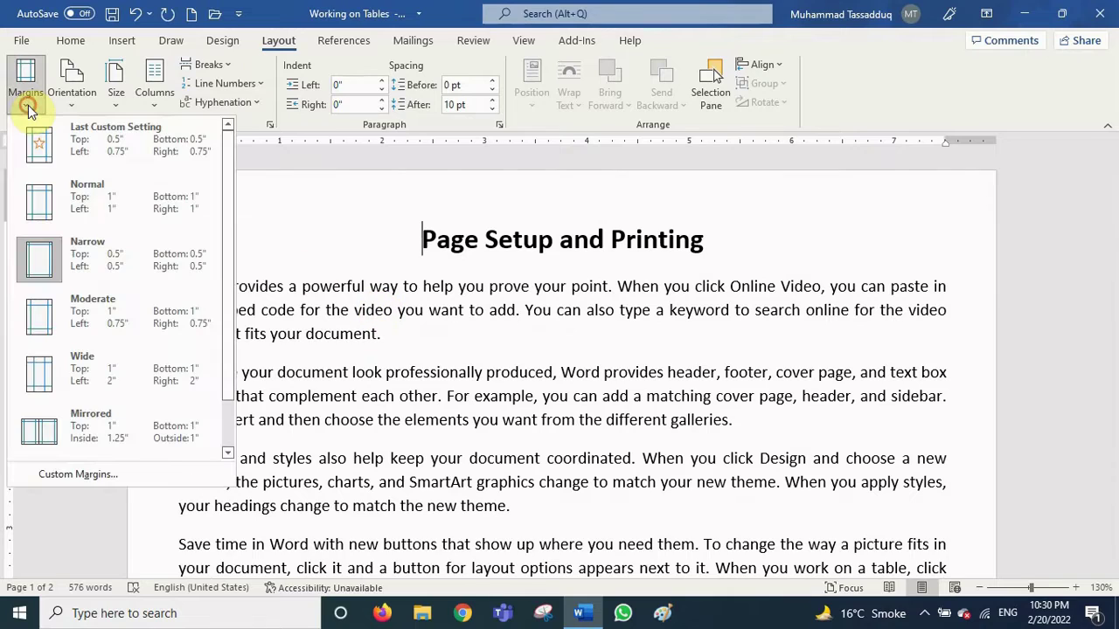
{"action": "left_click", "coordinate": [100, 210]}
{"action": "scroll", "coordinate": [503, 376], "scroll_direction": "down", "scroll_amount": 5}
{"action": "scroll", "coordinate": [502, 376], "scroll_direction": "down", "scroll_amount": 10}
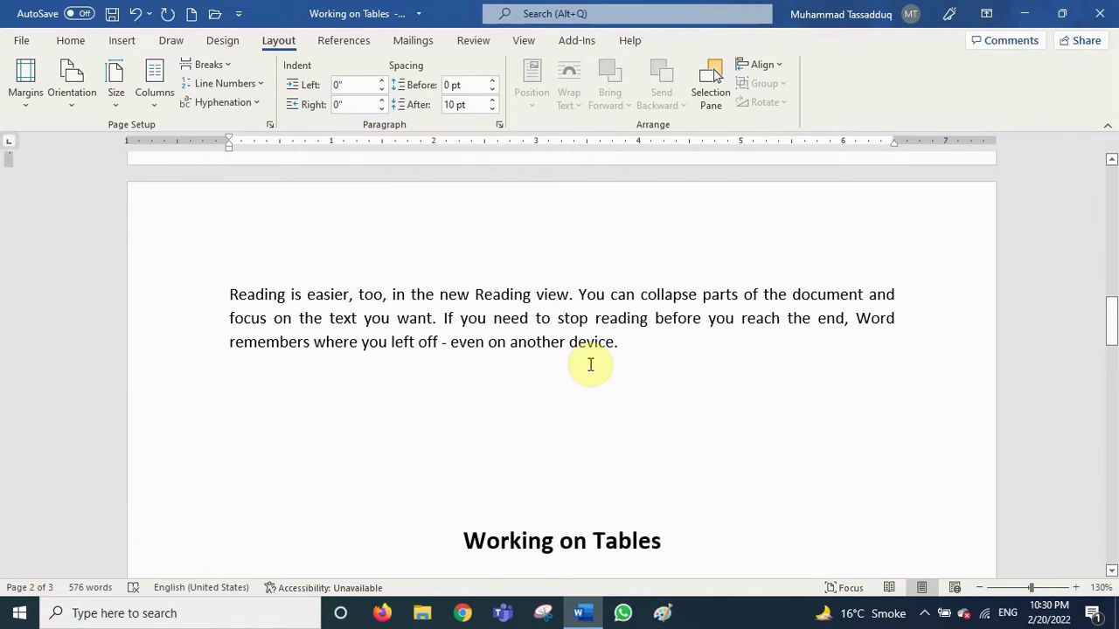
{"action": "scroll", "coordinate": [594, 365], "scroll_direction": "up", "scroll_amount": 10}
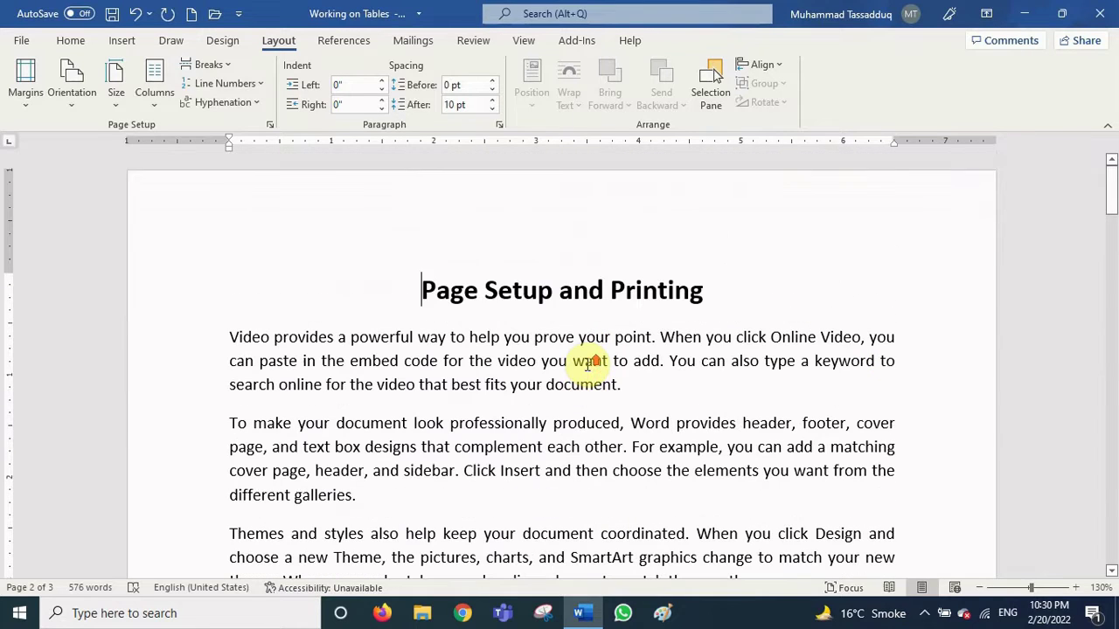
Change the page margins back to the Narrow preset, check the end of the first page, and return to the document's beginning
{"action": "left_click", "coordinate": [25, 88]}
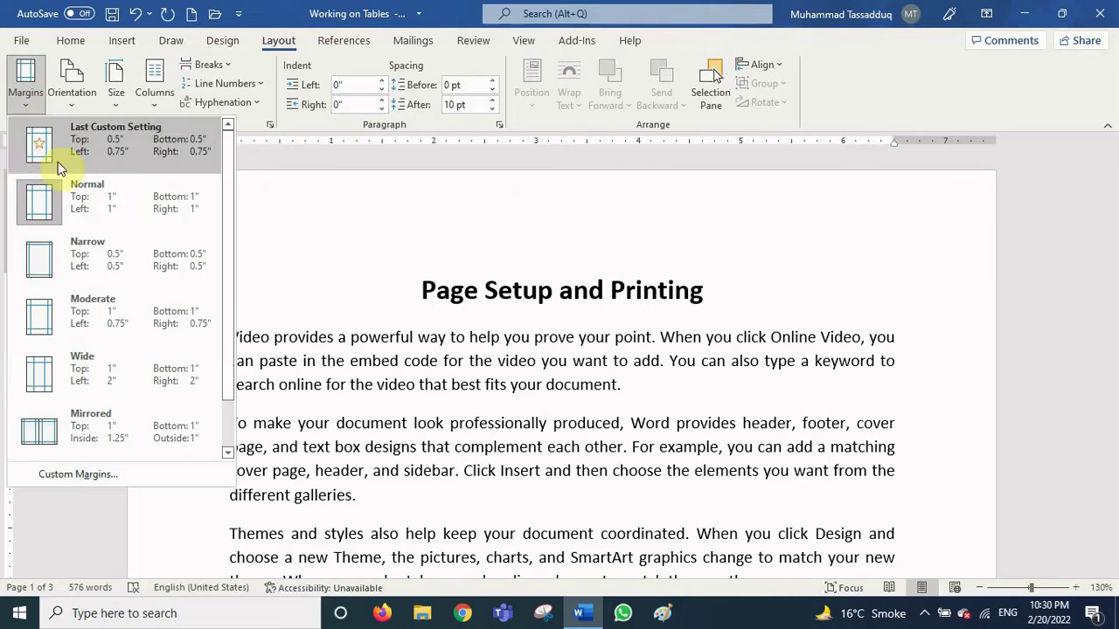
{"action": "left_click", "coordinate": [119, 263]}
{"action": "scroll", "coordinate": [314, 375], "scroll_direction": "down", "scroll_amount": 4}
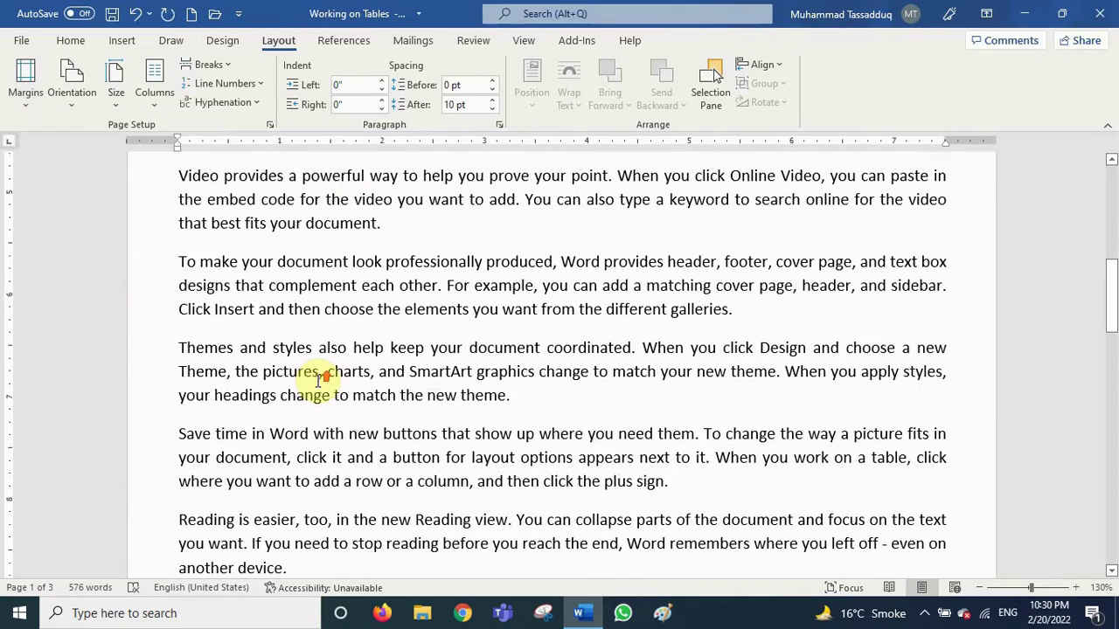
{"action": "scroll", "coordinate": [328, 393], "scroll_direction": "down", "scroll_amount": 1}
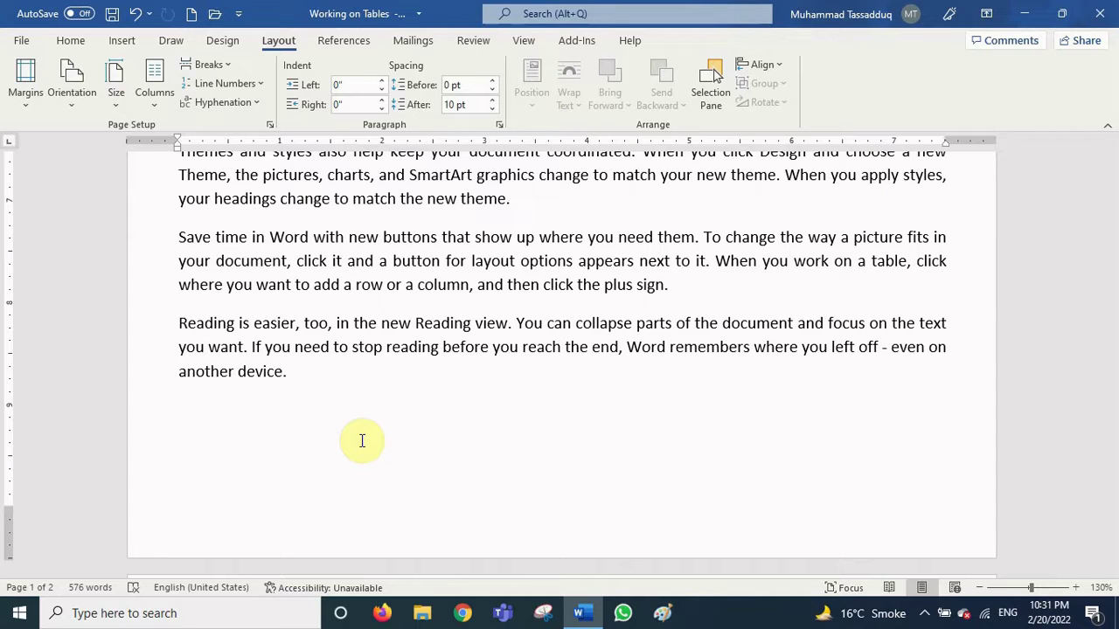
{"action": "key", "text": "ctrl+Home"}
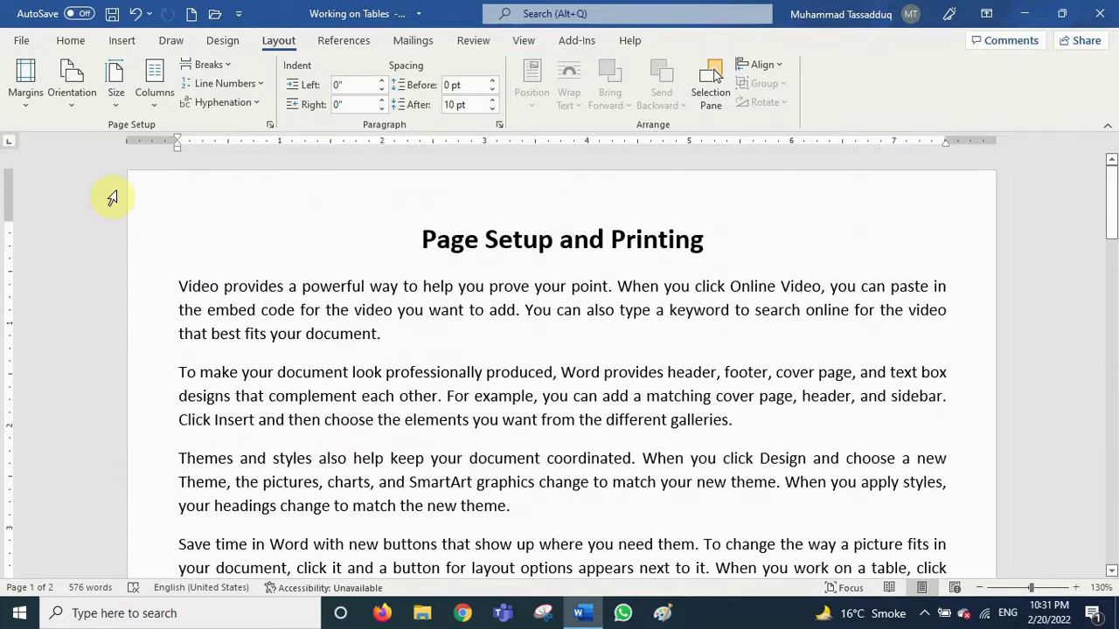
Set custom top and bottom page margins of 0.2" each
{"action": "left_click", "coordinate": [25, 103]}
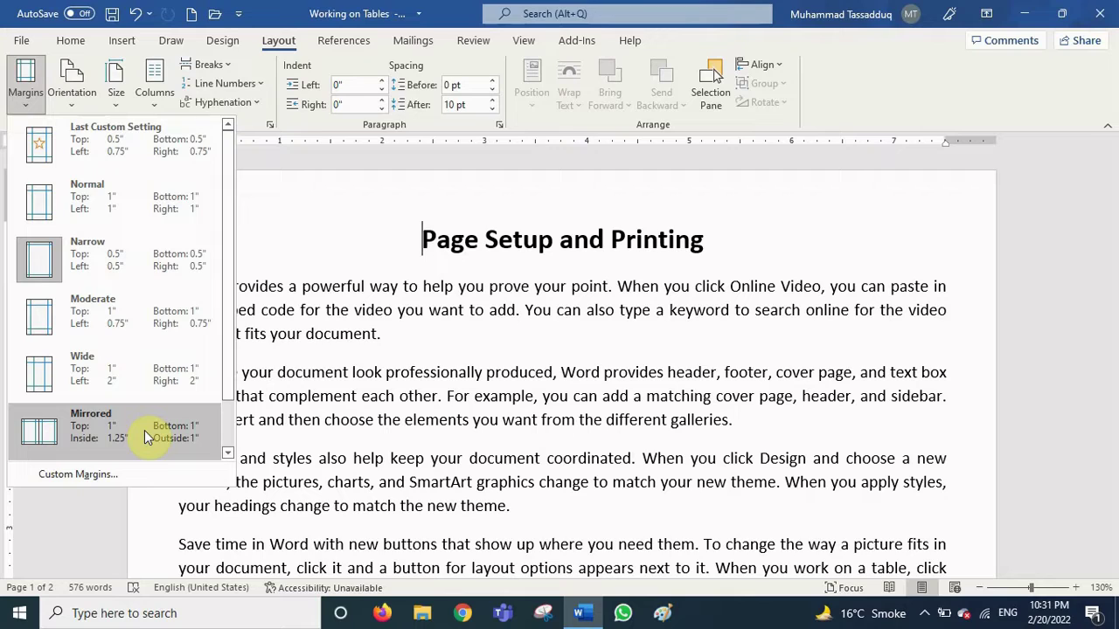
{"action": "left_click", "coordinate": [123, 477]}
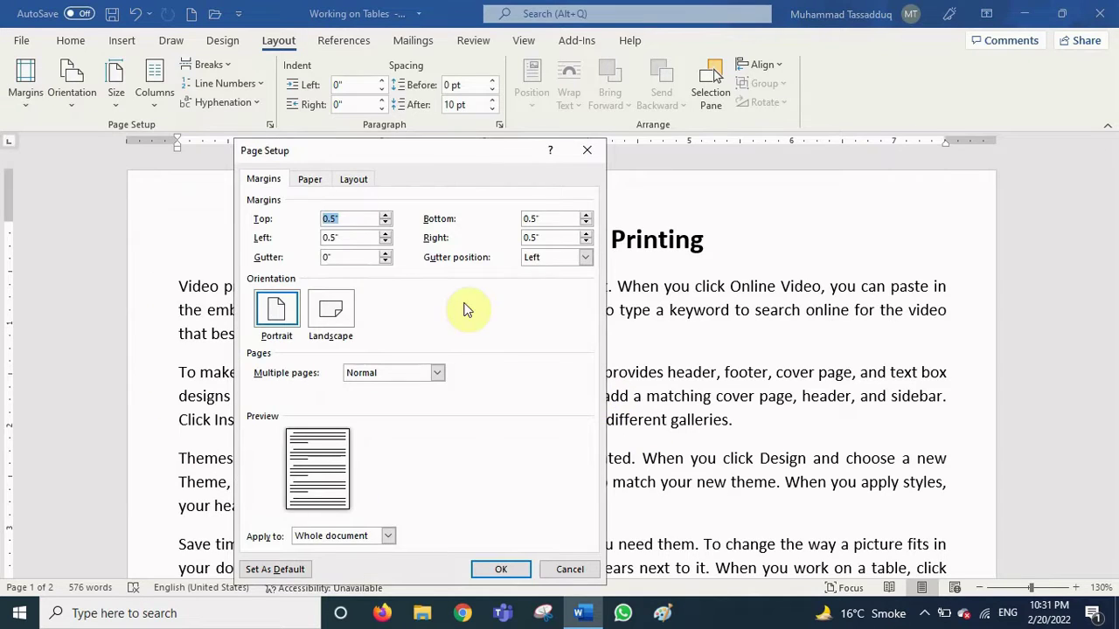
{"action": "left_click", "coordinate": [352, 218]}
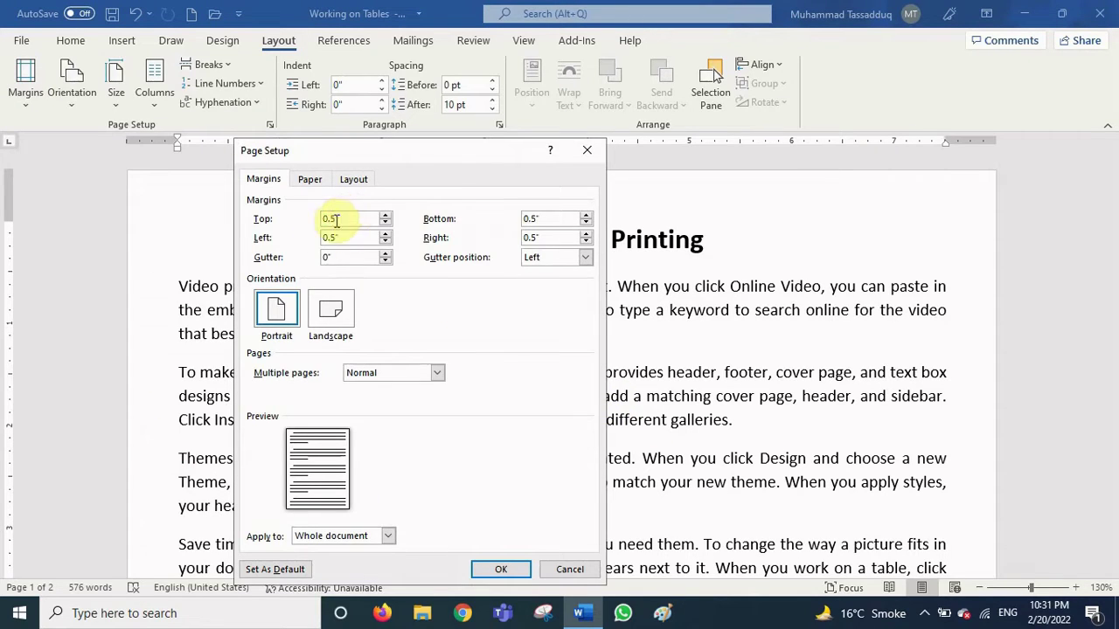
{"action": "left_click", "coordinate": [385, 229]}
{"action": "left_click", "coordinate": [386, 229]}
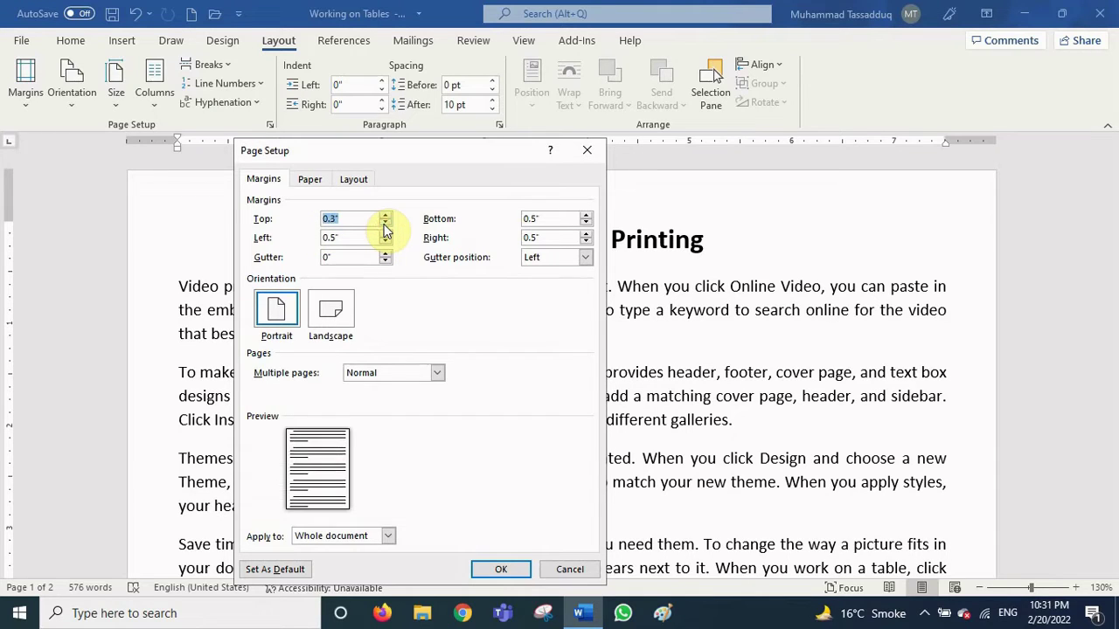
{"action": "left_click", "coordinate": [386, 229]}
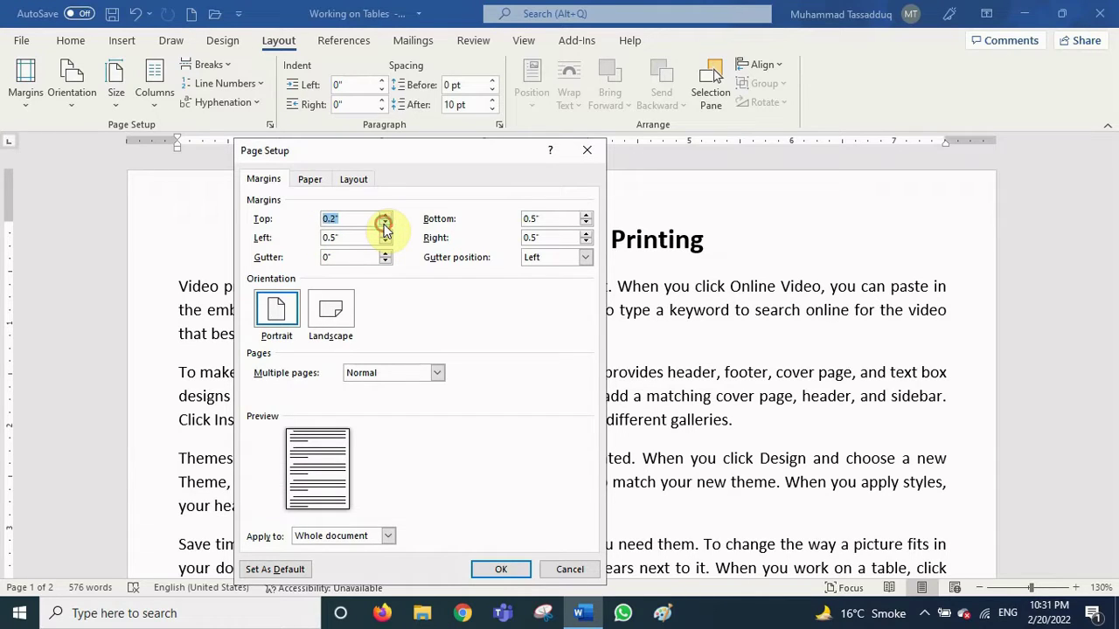
{"action": "left_click", "coordinate": [586, 229]}
{"action": "left_click", "coordinate": [586, 229]}
{"action": "left_click", "coordinate": [586, 229]}
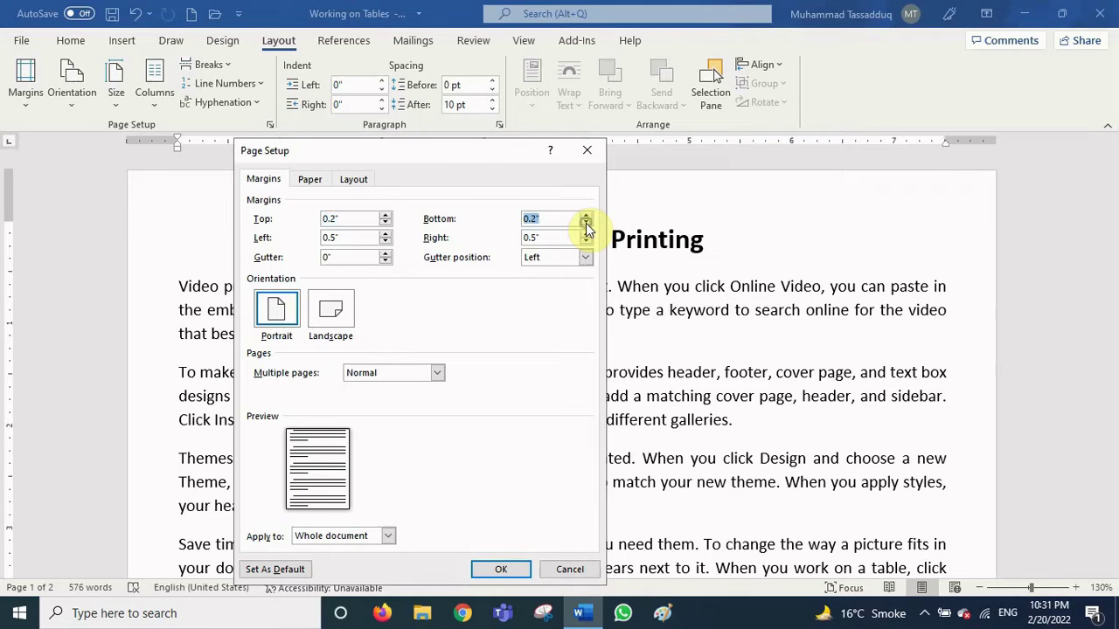
Set the left and right page margins to 0.3" each and apply the custom margins to the whole document
{"action": "left_click", "coordinate": [385, 245]}
{"action": "left_click", "coordinate": [385, 245]}
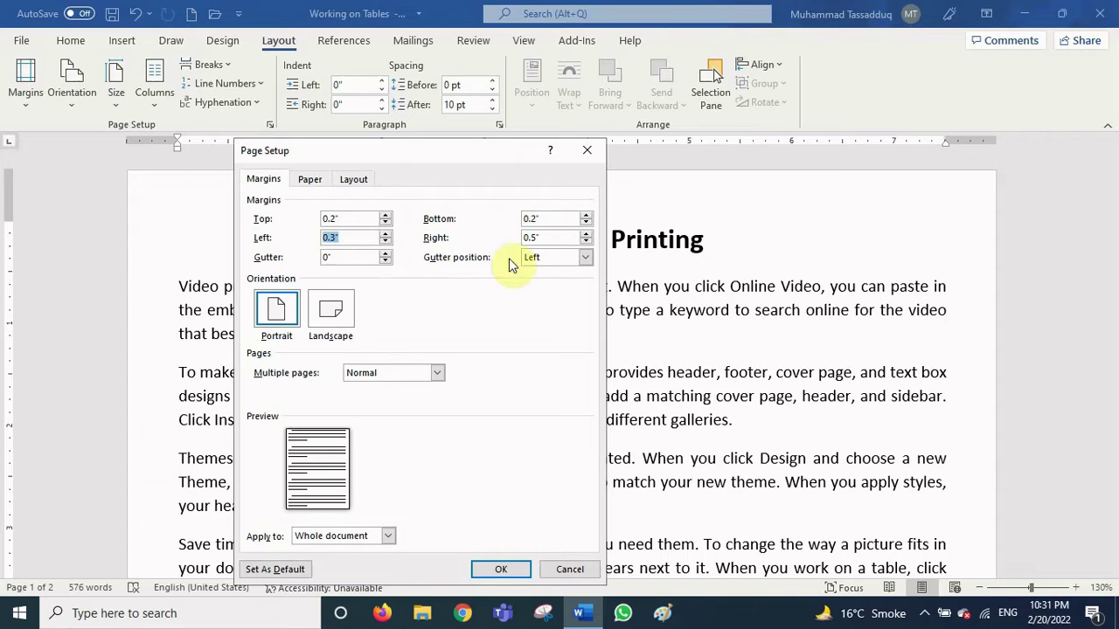
{"action": "left_click", "coordinate": [585, 248]}
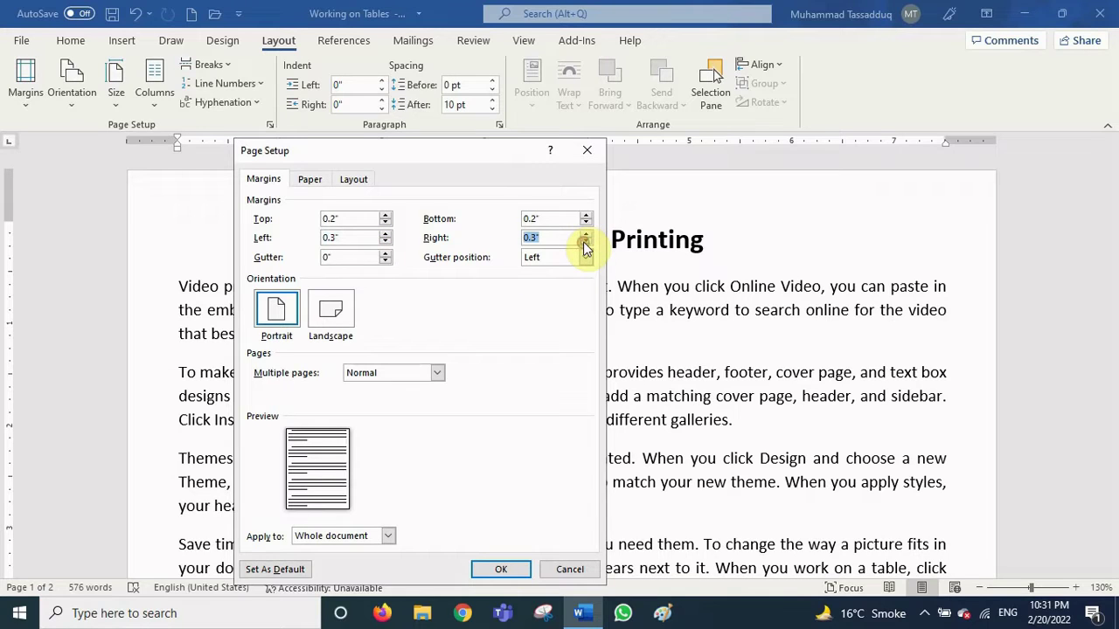
{"action": "left_click", "coordinate": [585, 247]}
{"action": "left_click", "coordinate": [586, 232]}
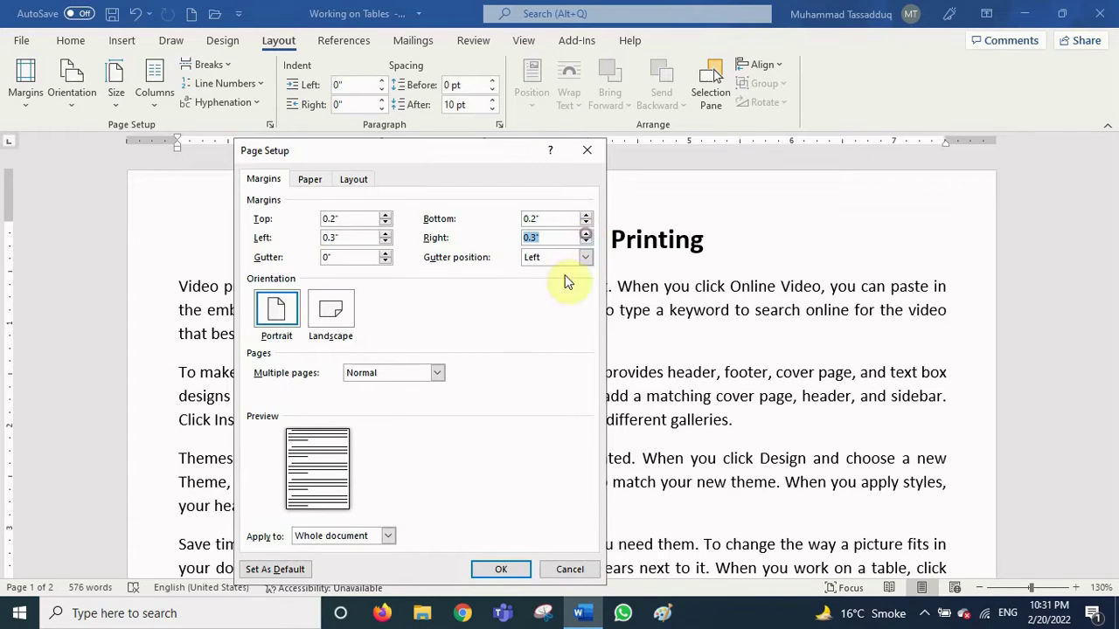
{"action": "left_click", "coordinate": [496, 570]}
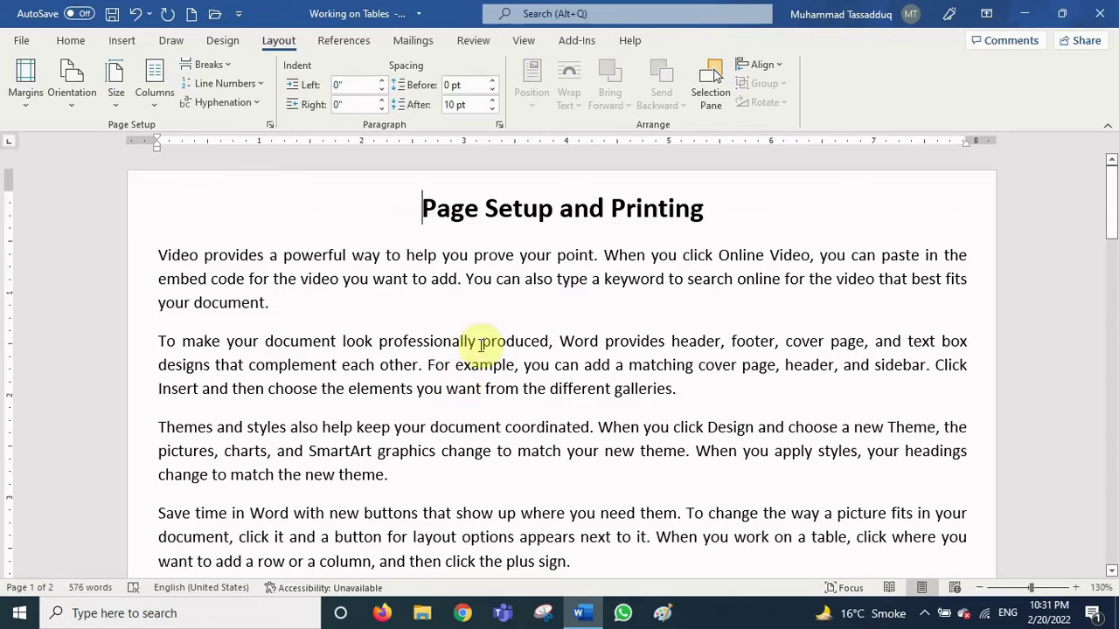
Open the custom margin settings for the document and choose Left as the gutter position
{"action": "scroll", "coordinate": [437, 354], "scroll_direction": "down", "scroll_amount": 3}
{"action": "scroll", "coordinate": [402, 367], "scroll_direction": "up", "scroll_amount": 3}
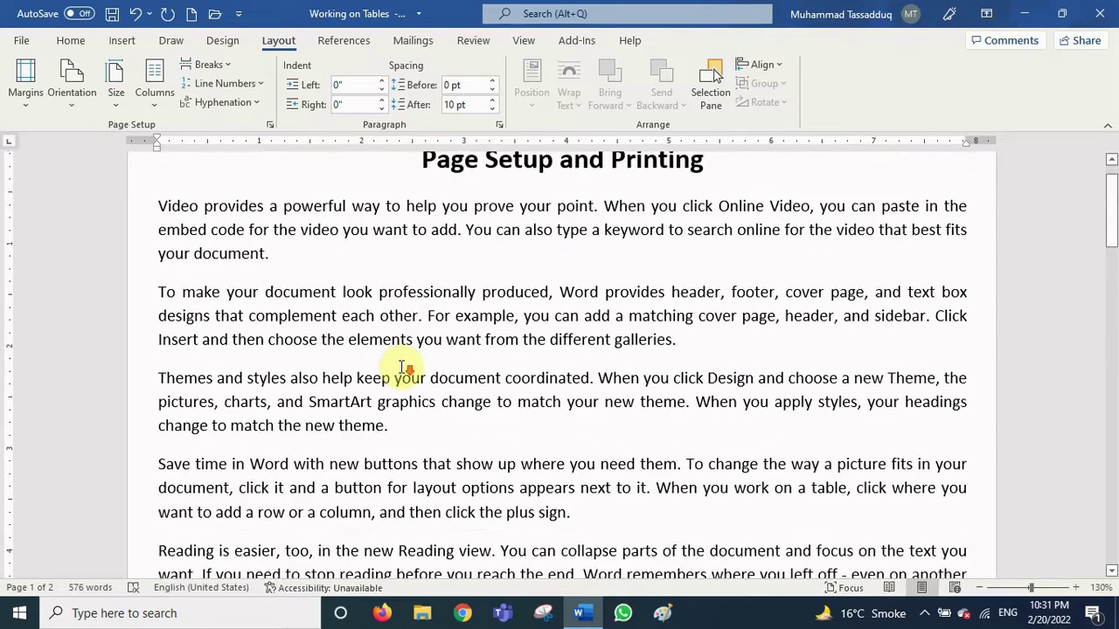
{"action": "left_click", "coordinate": [19, 105]}
{"action": "left_click", "coordinate": [95, 479]}
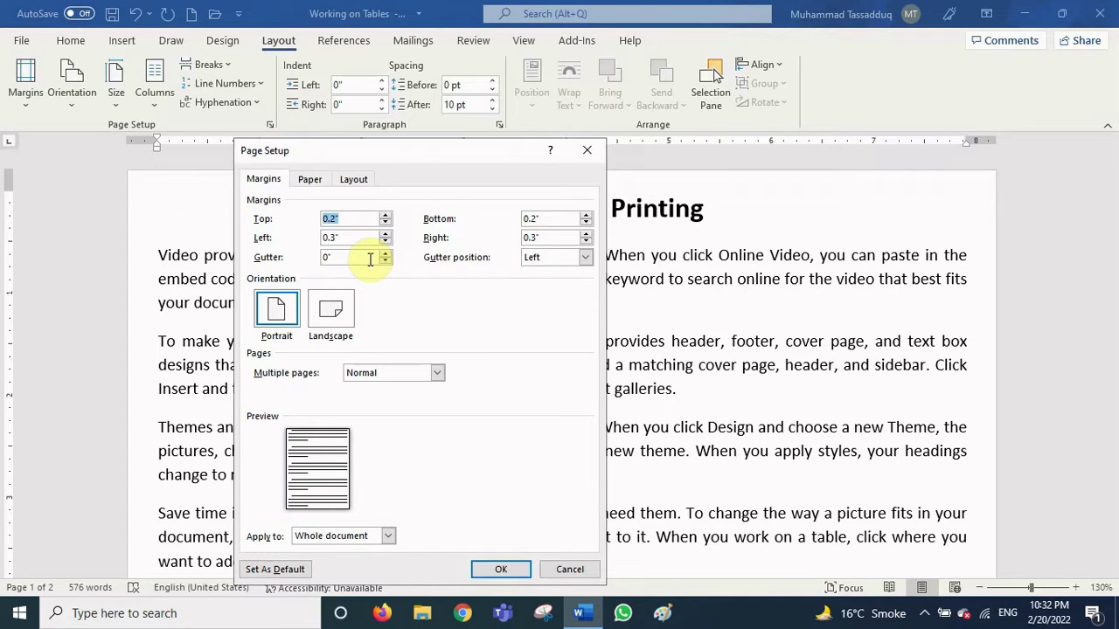
{"action": "left_click", "coordinate": [341, 257]}
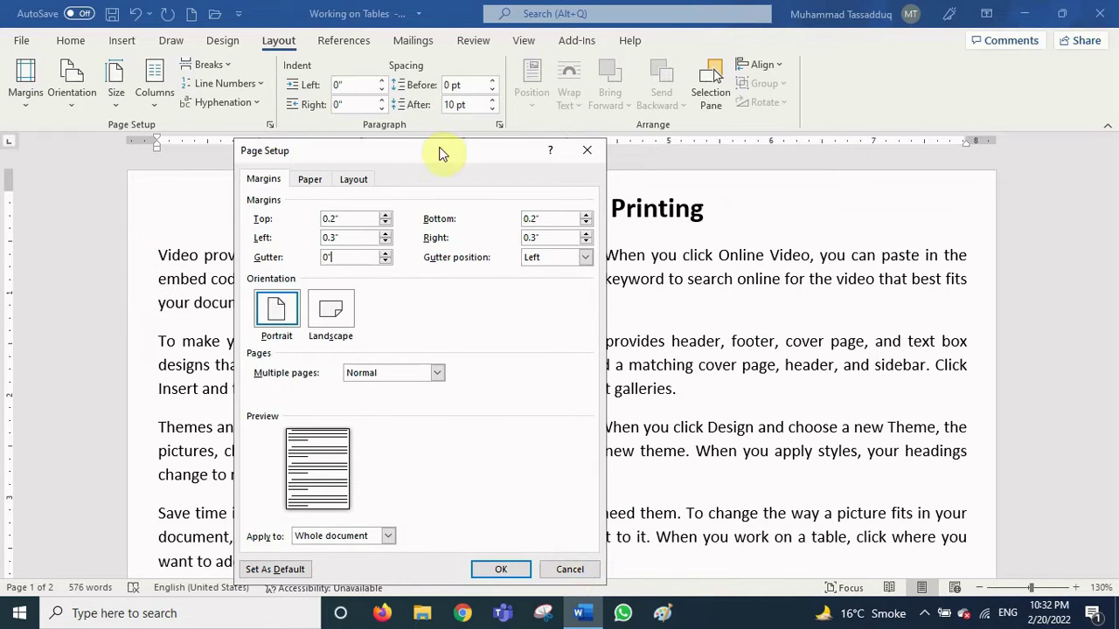
{"action": "left_click_drag", "start_coordinate": [439, 148], "coordinate": [613, 208]}
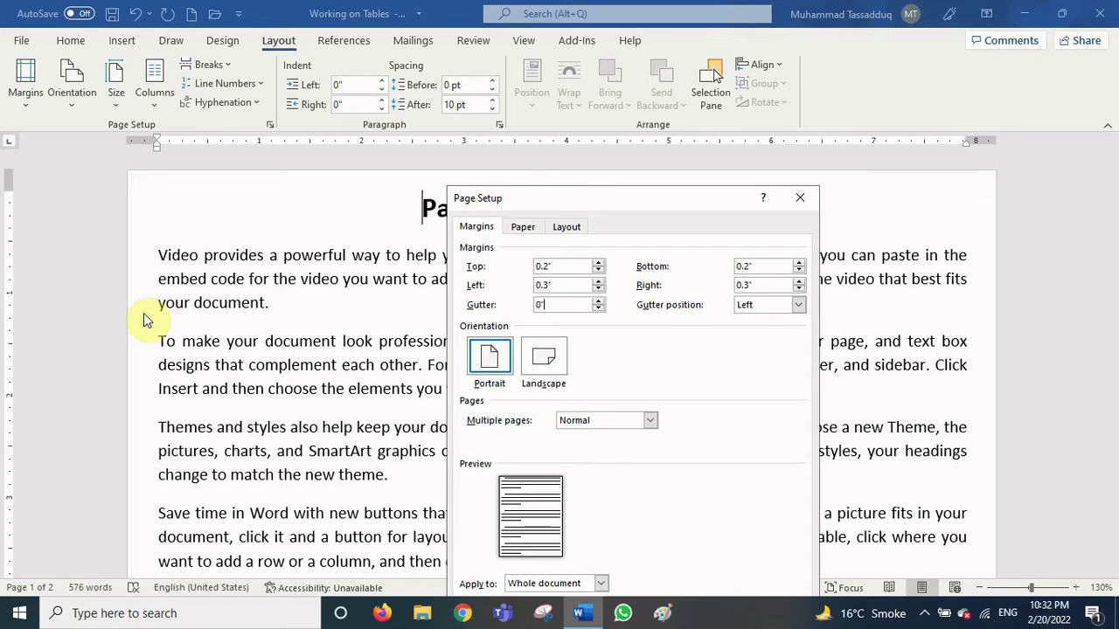
{"action": "left_click", "coordinate": [561, 308]}
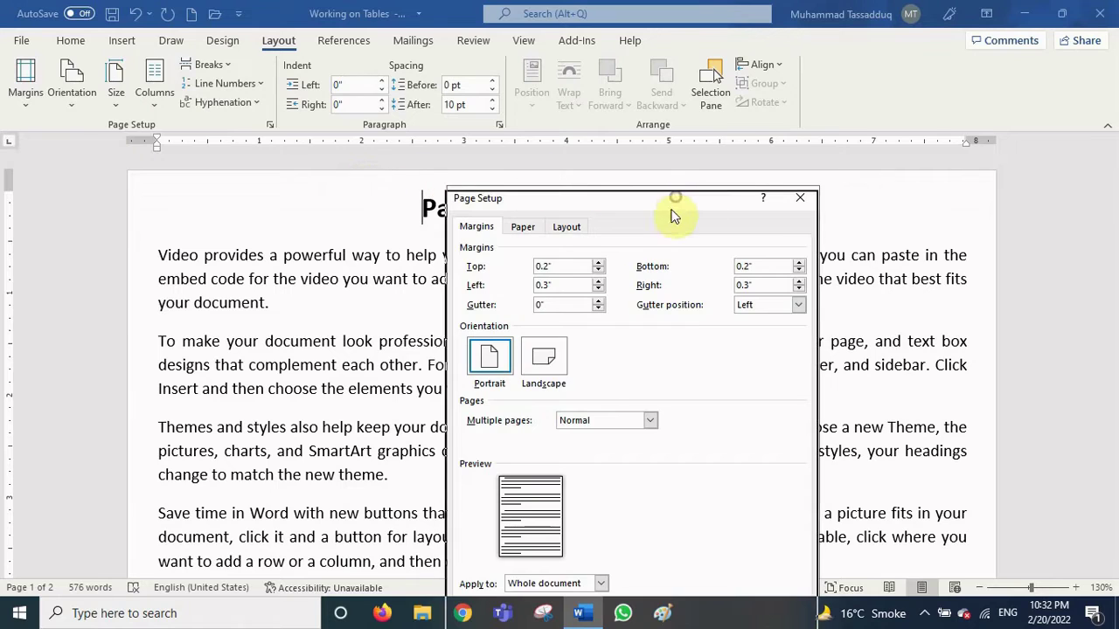
{"action": "left_click_drag", "start_coordinate": [673, 196], "coordinate": [661, 240]}
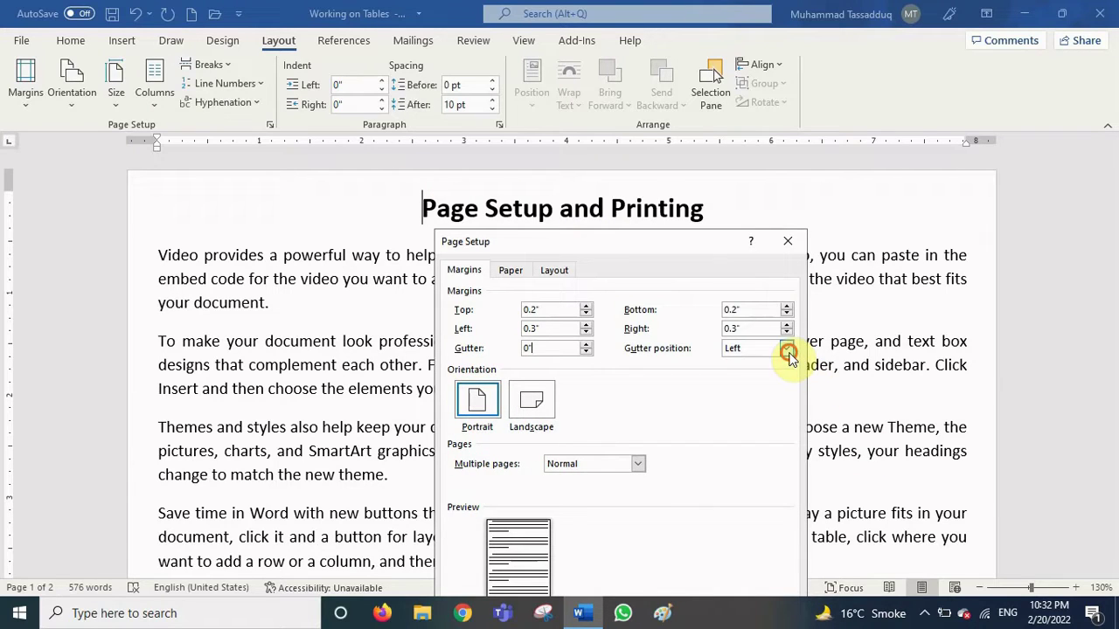
{"action": "left_click", "coordinate": [785, 348]}
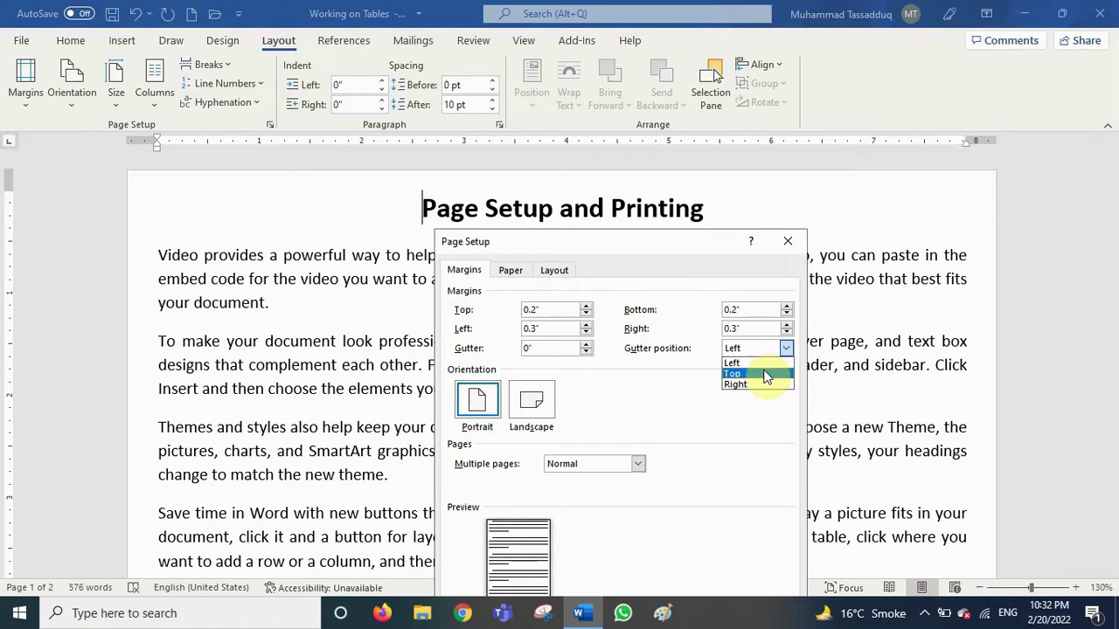
{"action": "left_click", "coordinate": [764, 363]}
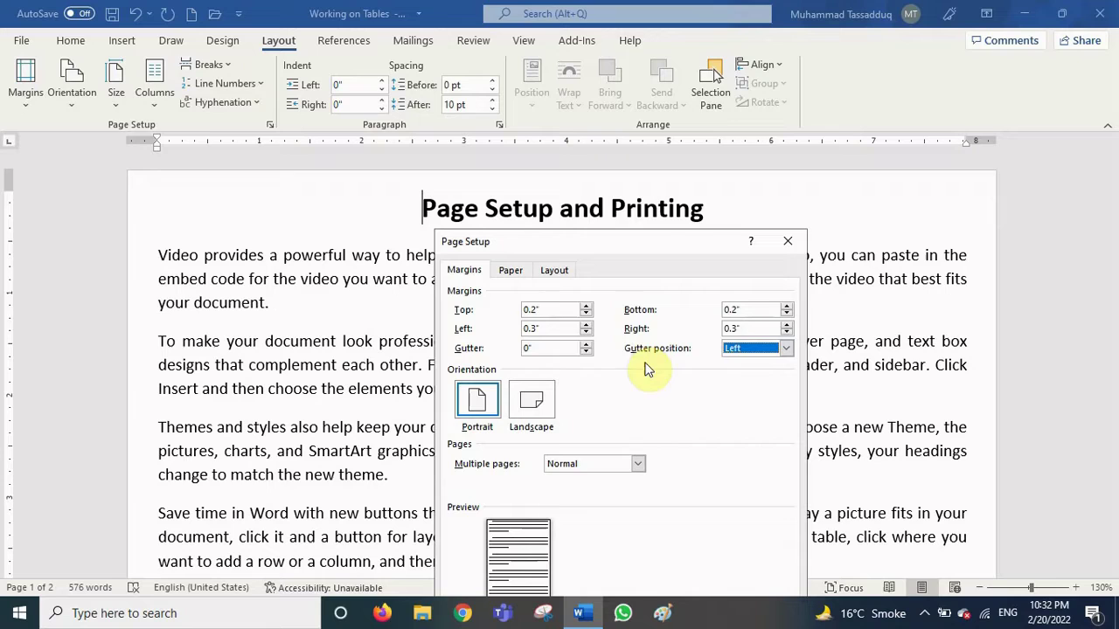
Set the gutter to 0.5" and apply the margin settings to the whole document
{"action": "left_click", "coordinate": [586, 344]}
{"action": "left_click", "coordinate": [585, 344]}
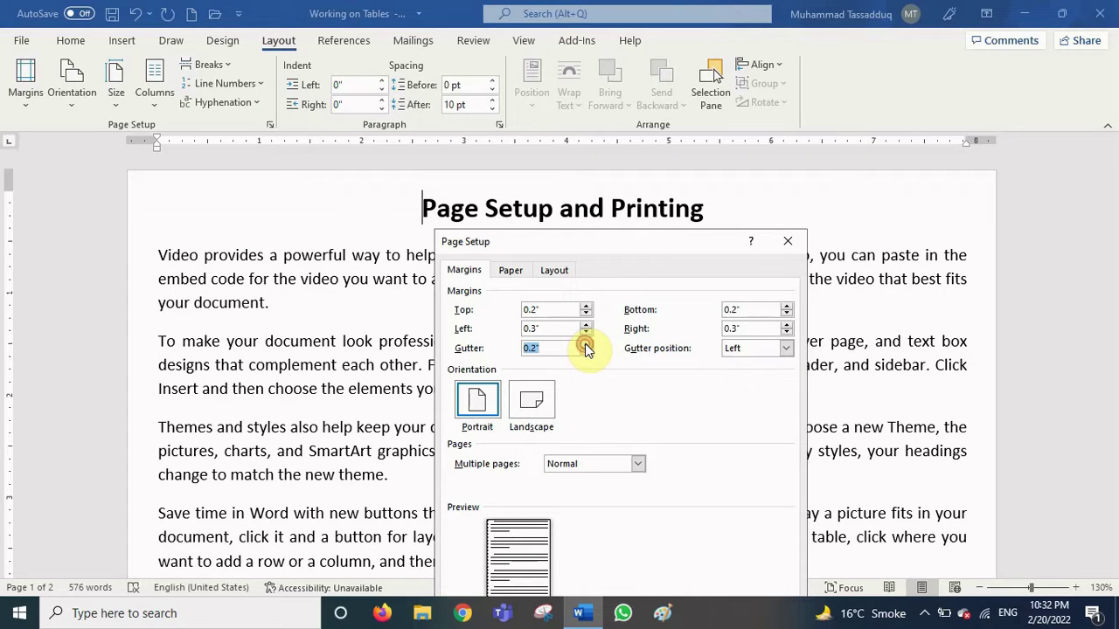
{"action": "left_click", "coordinate": [586, 344]}
{"action": "left_click", "coordinate": [586, 345]}
{"action": "left_click", "coordinate": [585, 344]}
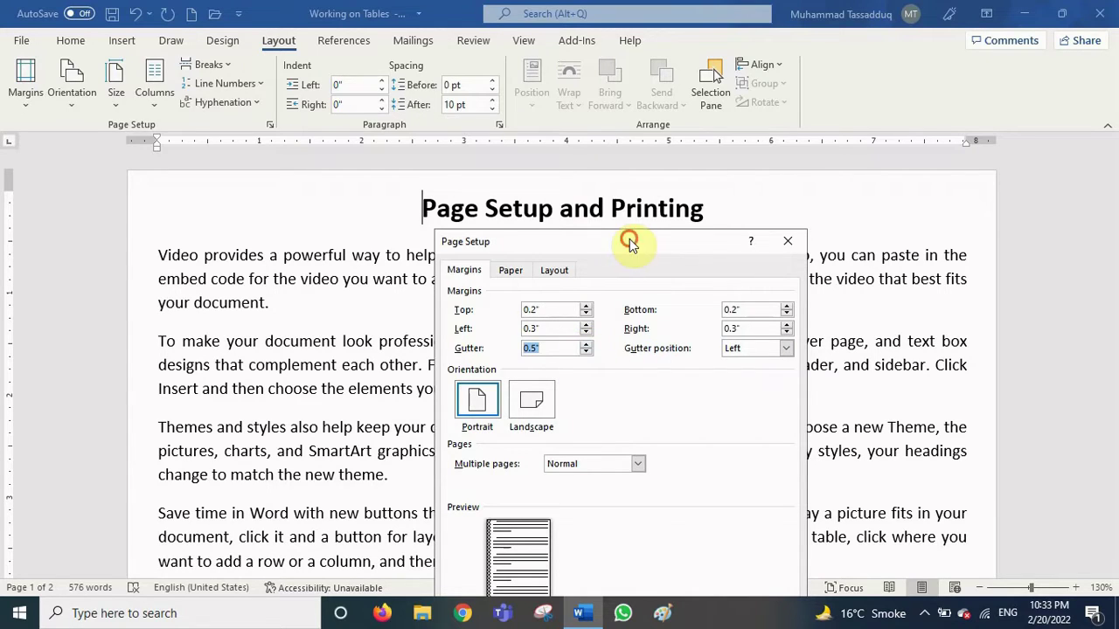
{"action": "left_click_drag", "start_coordinate": [630, 239], "coordinate": [642, 164]}
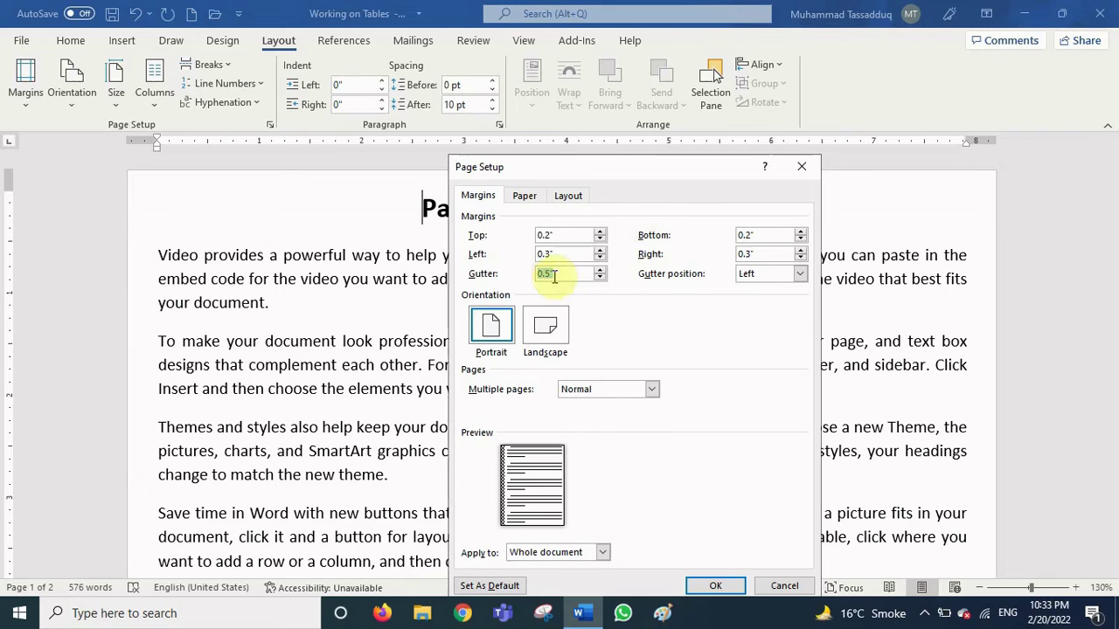
{"action": "left_click", "coordinate": [717, 586]}
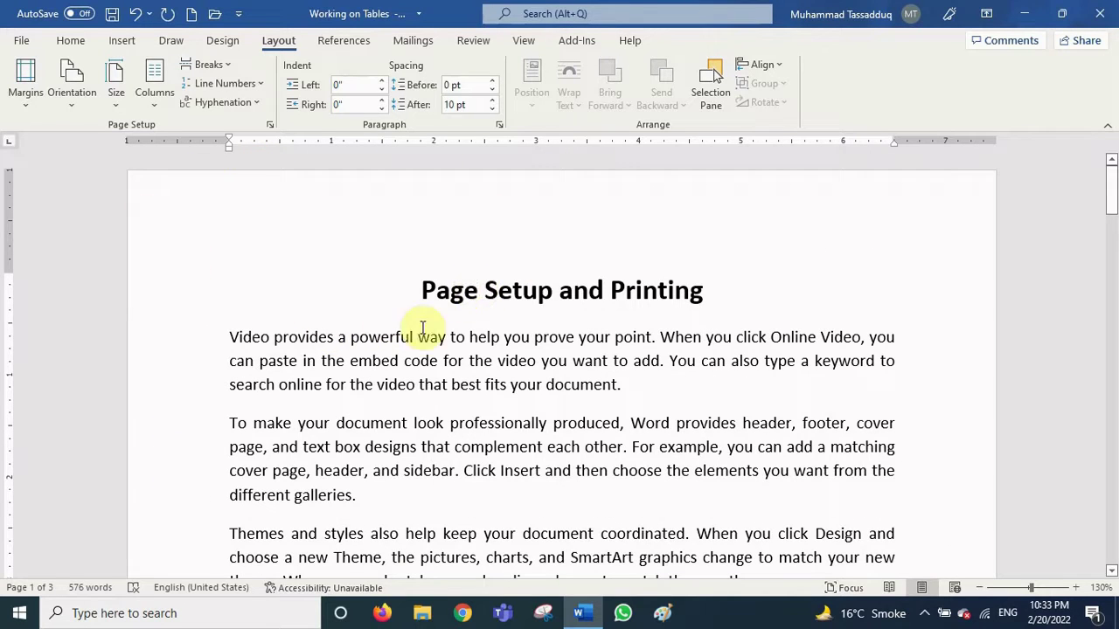
Review the text layout and the end of the first page, and place the cursor before the "Page Setup and Printing" title
{"action": "scroll", "coordinate": [446, 320], "scroll_direction": "down", "scroll_amount": 4}
{"action": "scroll", "coordinate": [448, 320], "scroll_direction": "down", "scroll_amount": 7}
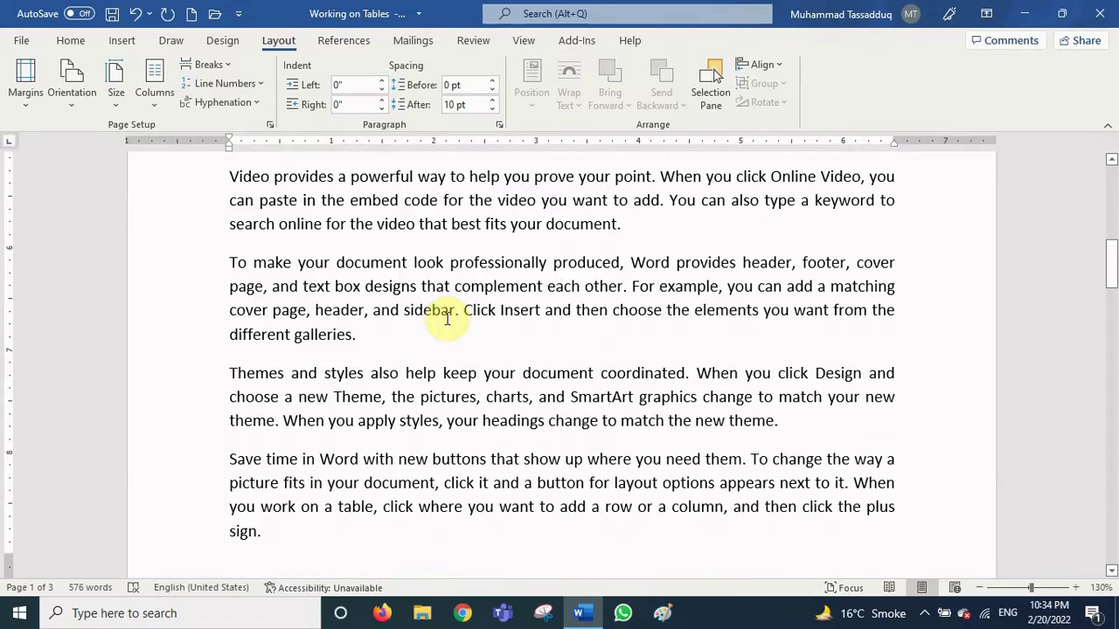
{"action": "scroll", "coordinate": [448, 319], "scroll_direction": "up", "scroll_amount": 4}
{"action": "scroll", "coordinate": [449, 319], "scroll_direction": "up", "scroll_amount": 8}
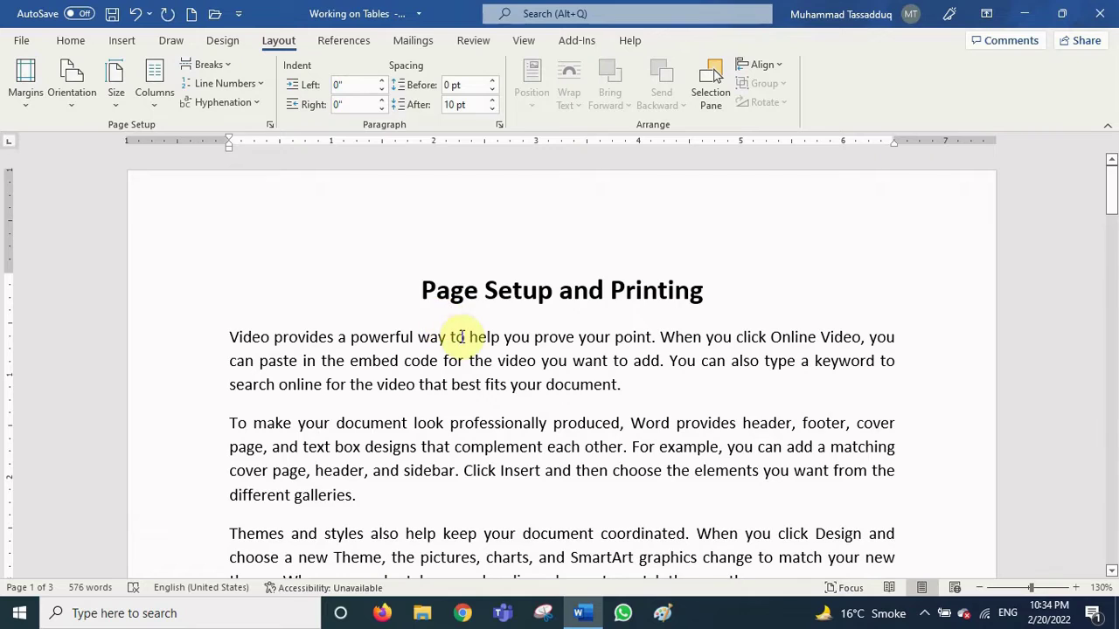
{"action": "scroll", "coordinate": [460, 339], "scroll_direction": "down", "scroll_amount": 4}
{"action": "scroll", "coordinate": [464, 345], "scroll_direction": "up", "scroll_amount": 4}
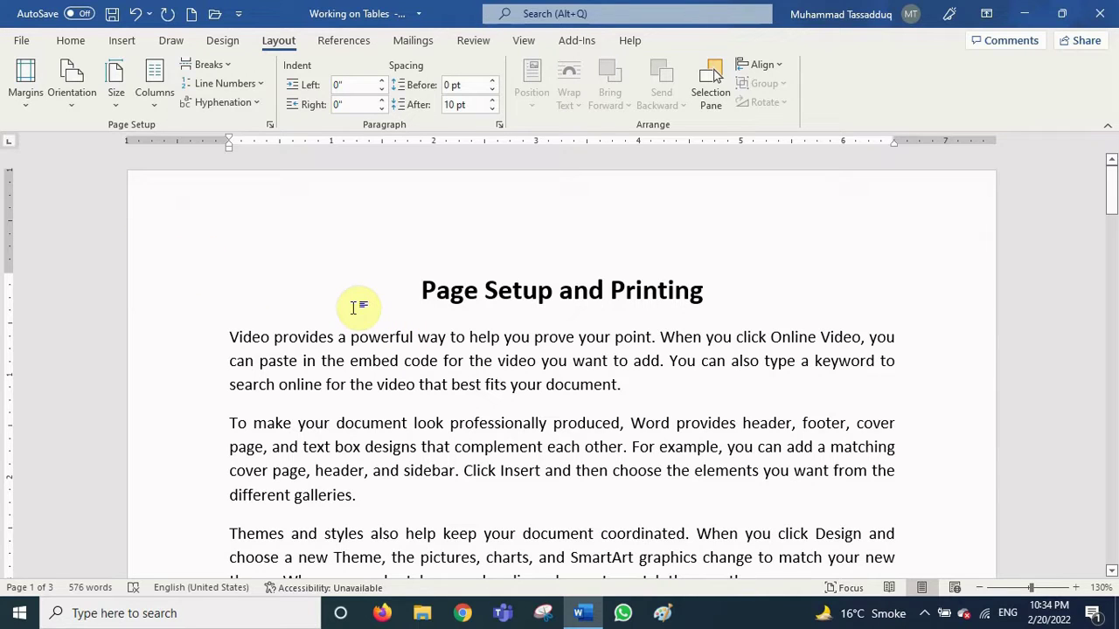
{"action": "scroll", "coordinate": [445, 349], "scroll_direction": "down", "scroll_amount": 1}
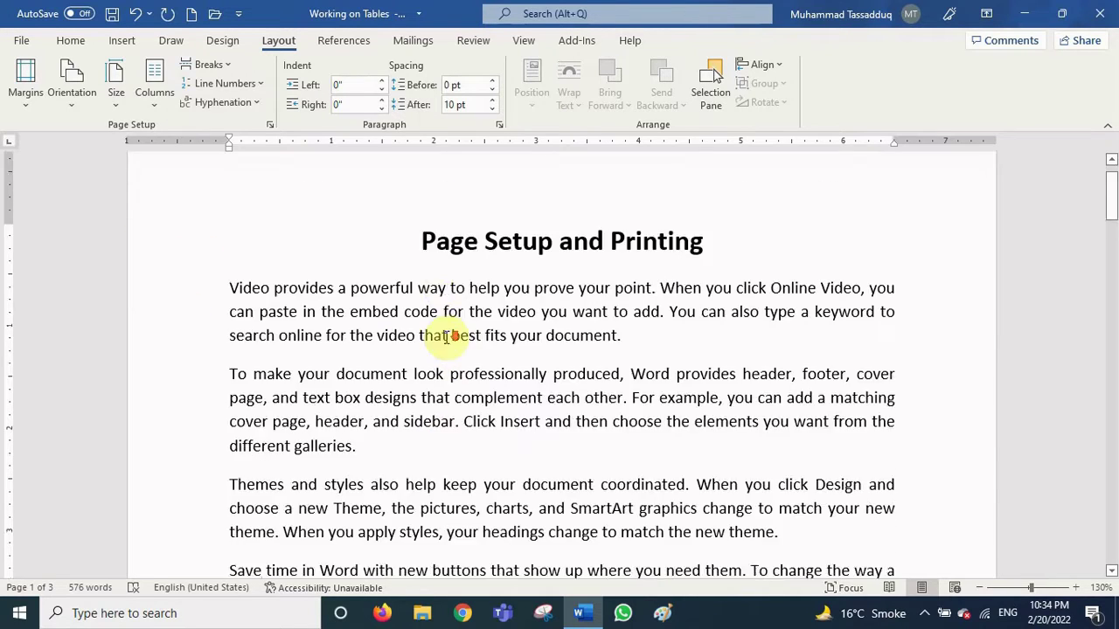
{"action": "scroll", "coordinate": [445, 336], "scroll_direction": "down", "scroll_amount": 4}
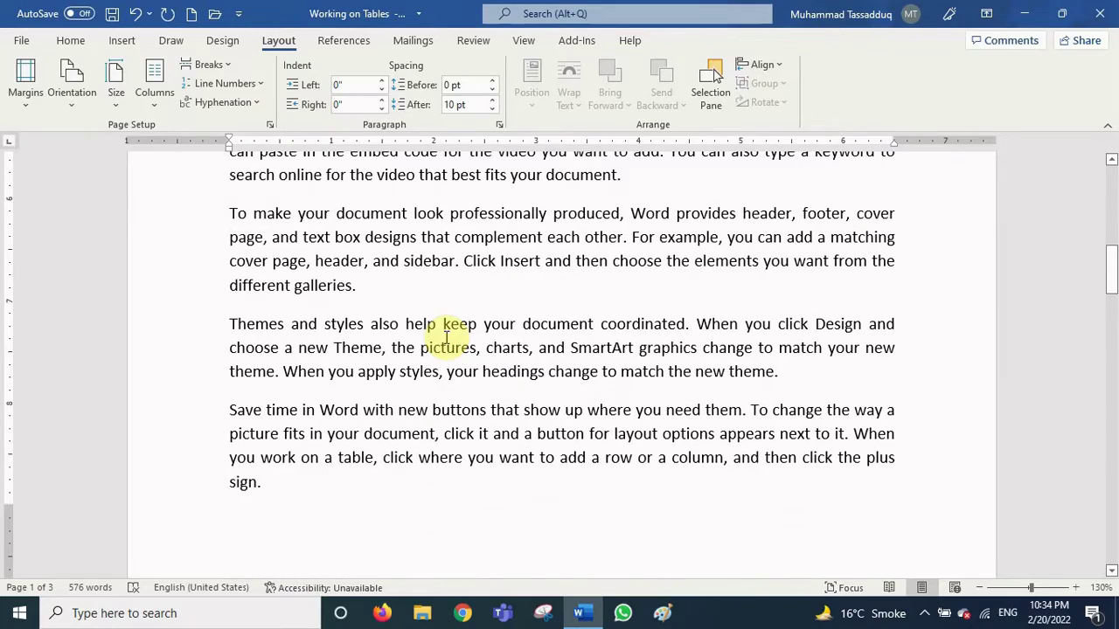
{"action": "scroll", "coordinate": [542, 492], "scroll_direction": "up", "scroll_amount": 15}
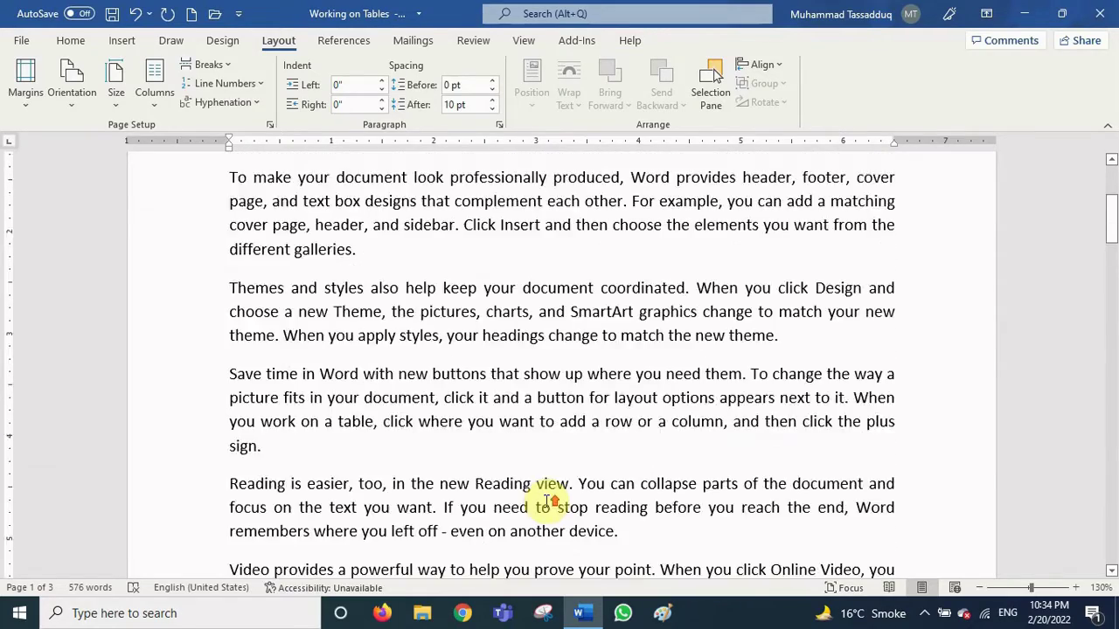
{"action": "left_click", "coordinate": [426, 290]}
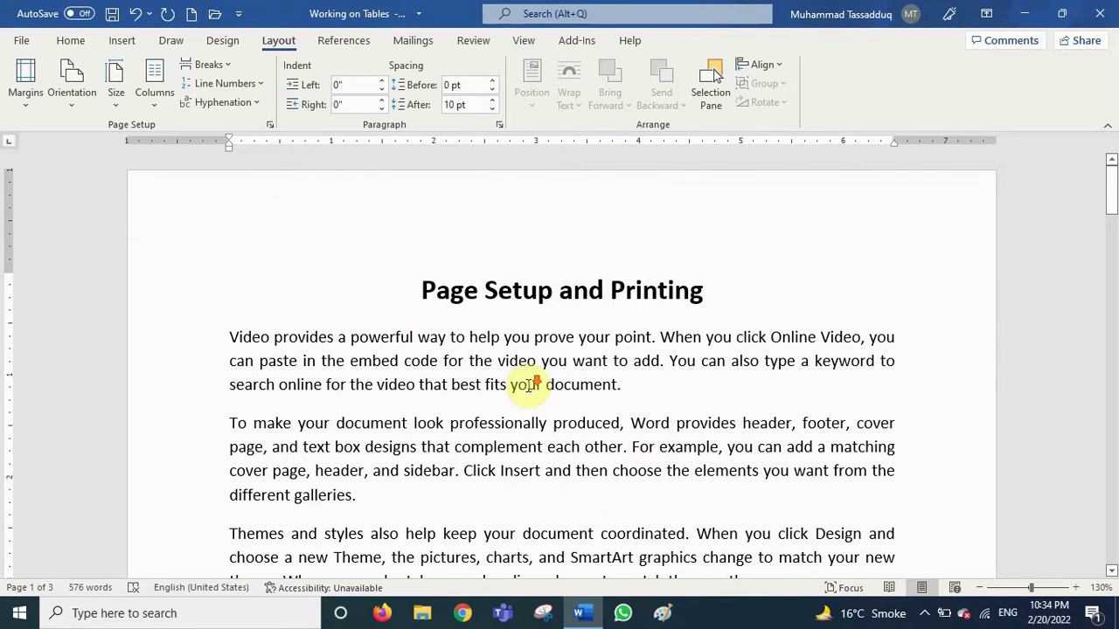
{"action": "scroll", "coordinate": [528, 386], "scroll_direction": "down", "scroll_amount": 3}
{"action": "scroll", "coordinate": [524, 385], "scroll_direction": "down", "scroll_amount": 5}
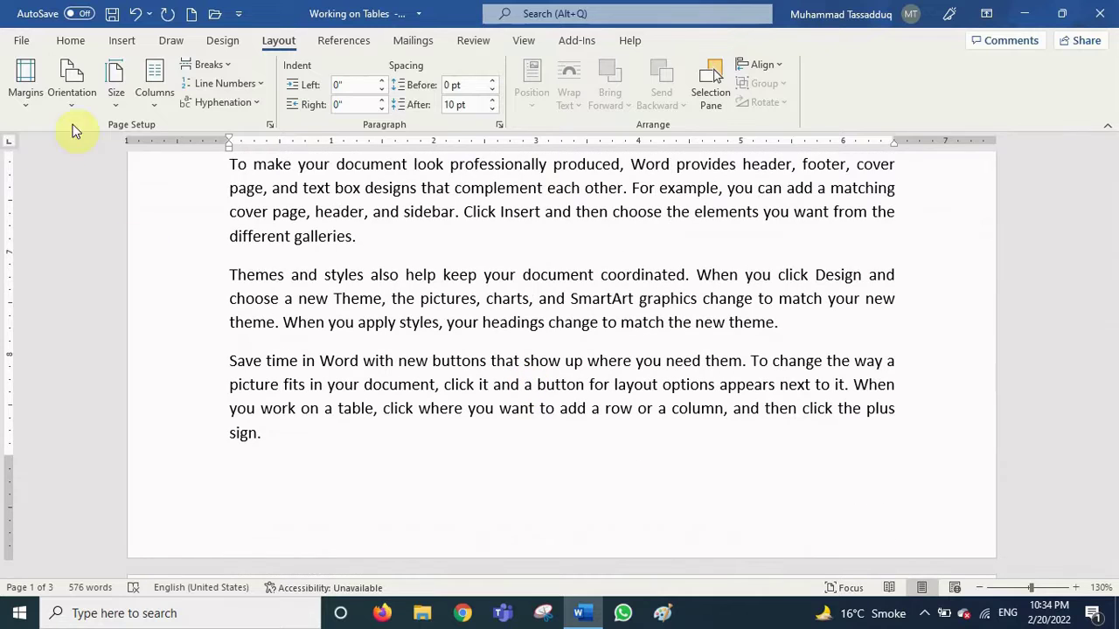
Switch the page orientation to Landscape, review the text flow and page breaks, and return to the document's beginning
{"action": "left_click", "coordinate": [76, 97]}
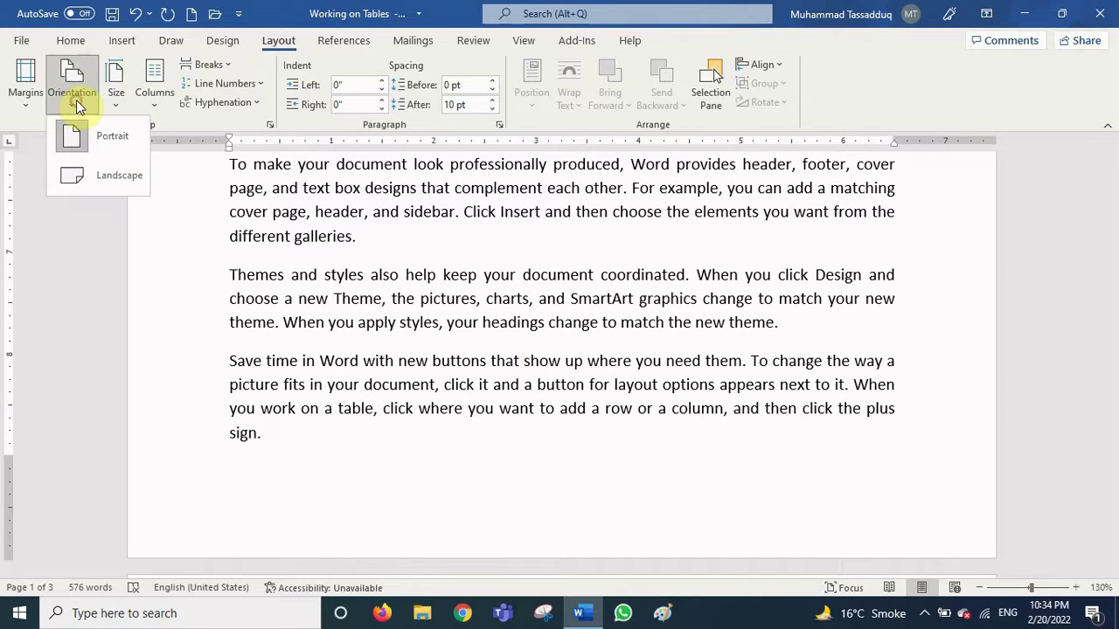
{"action": "left_click", "coordinate": [95, 182]}
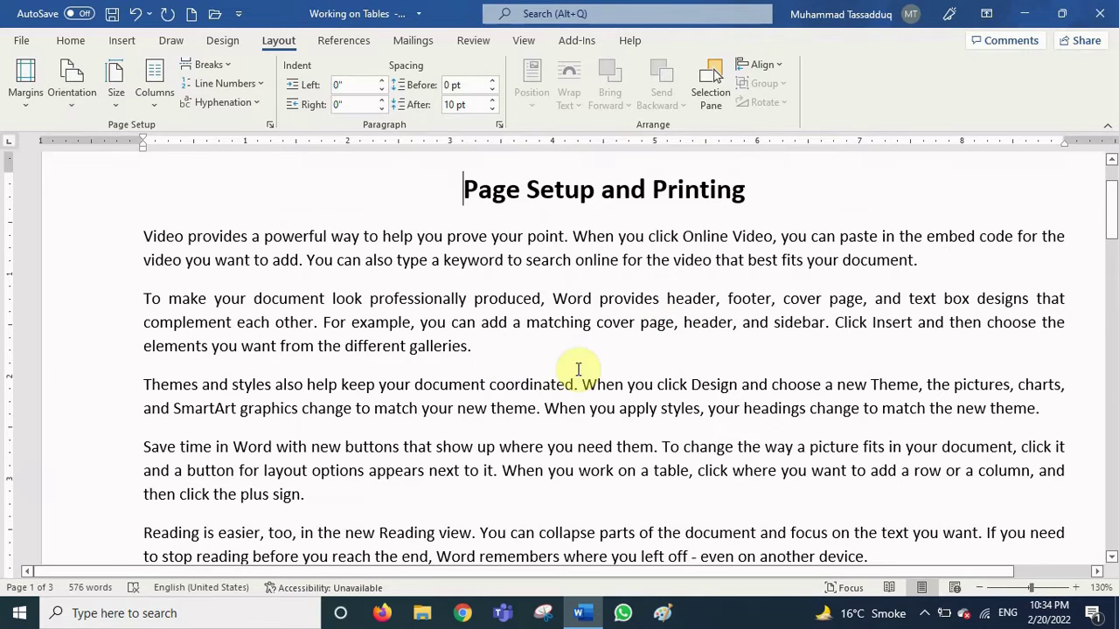
{"action": "left_click_drag", "start_coordinate": [415, 571], "coordinate": [380, 576]}
{"action": "scroll", "coordinate": [467, 269], "scroll_direction": "down", "scroll_amount": 2}
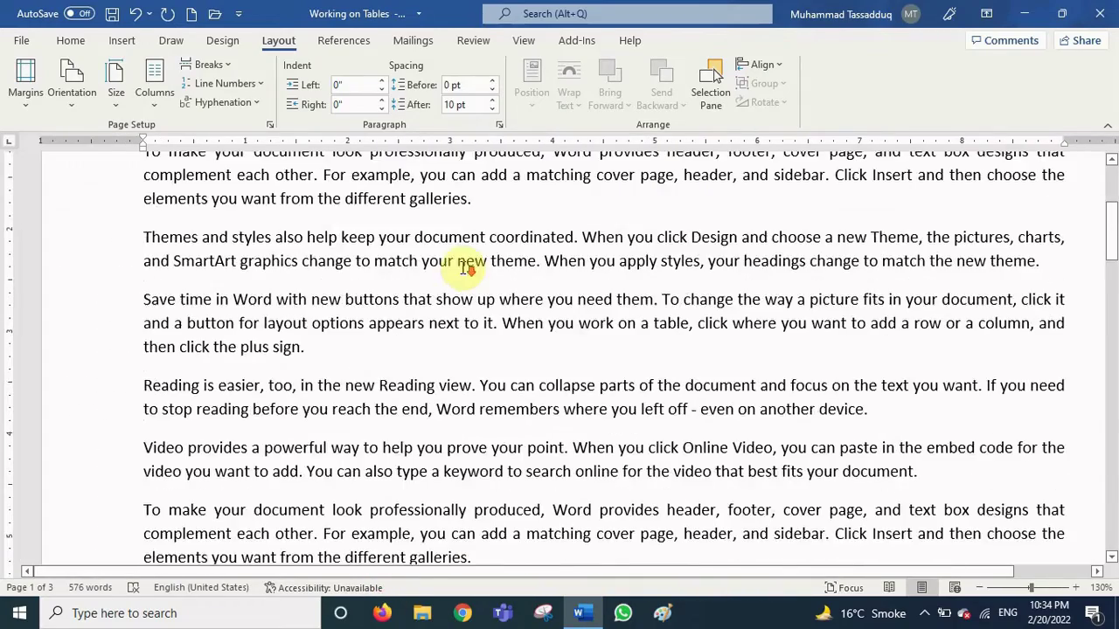
{"action": "scroll", "coordinate": [467, 269], "scroll_direction": "down", "scroll_amount": 2}
{"action": "key", "text": "ctrl+Home"}
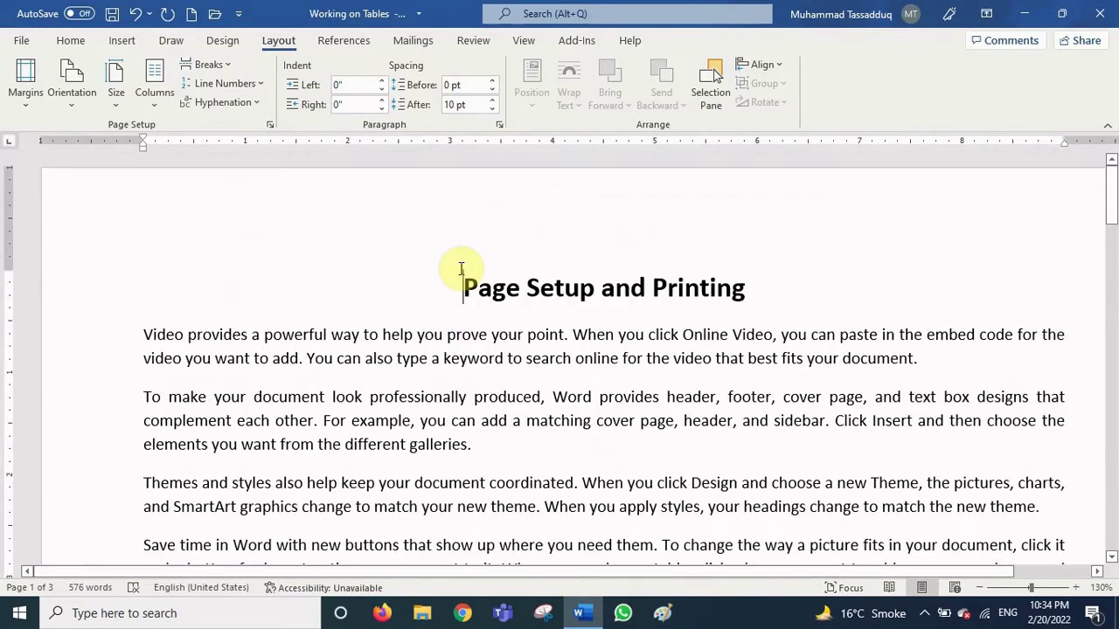
{"action": "scroll", "coordinate": [461, 269], "scroll_direction": "down", "scroll_amount": 12}
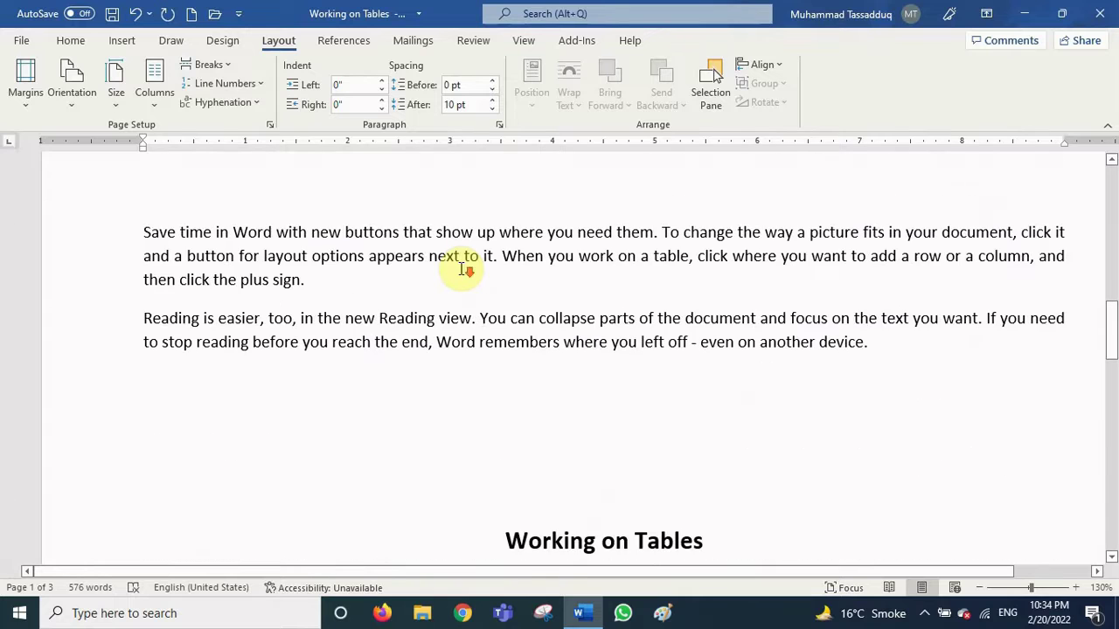
{"action": "scroll", "coordinate": [463, 269], "scroll_direction": "down", "scroll_amount": 1}
{"action": "key", "text": "ctrl+Home"}
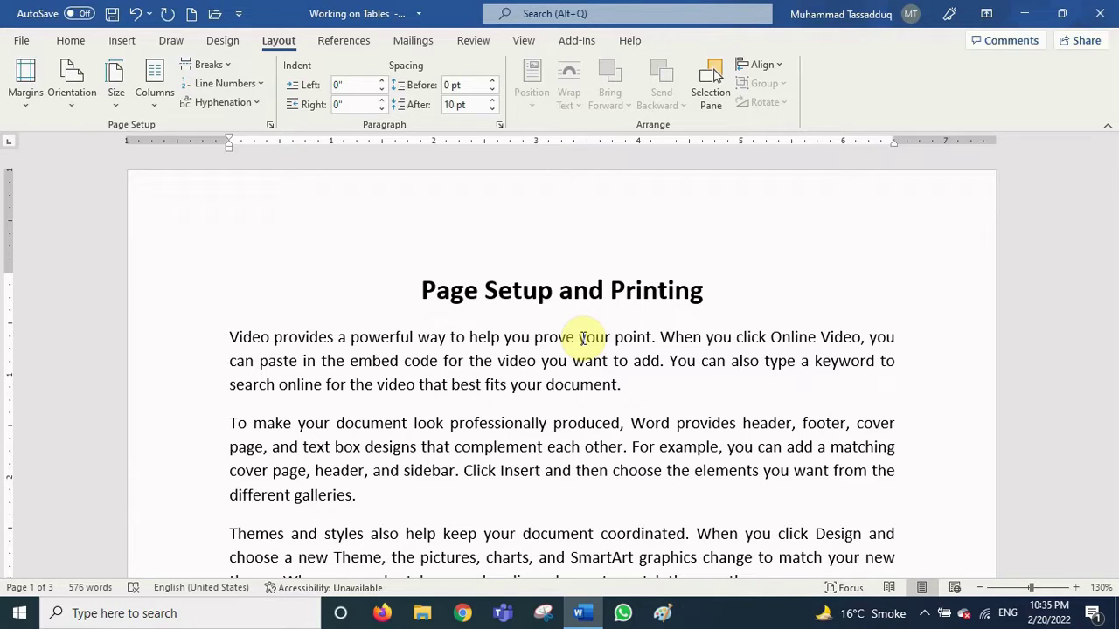
Set the document's paper size to Legal, 8.5" x 14"
{"action": "left_click", "coordinate": [117, 110]}
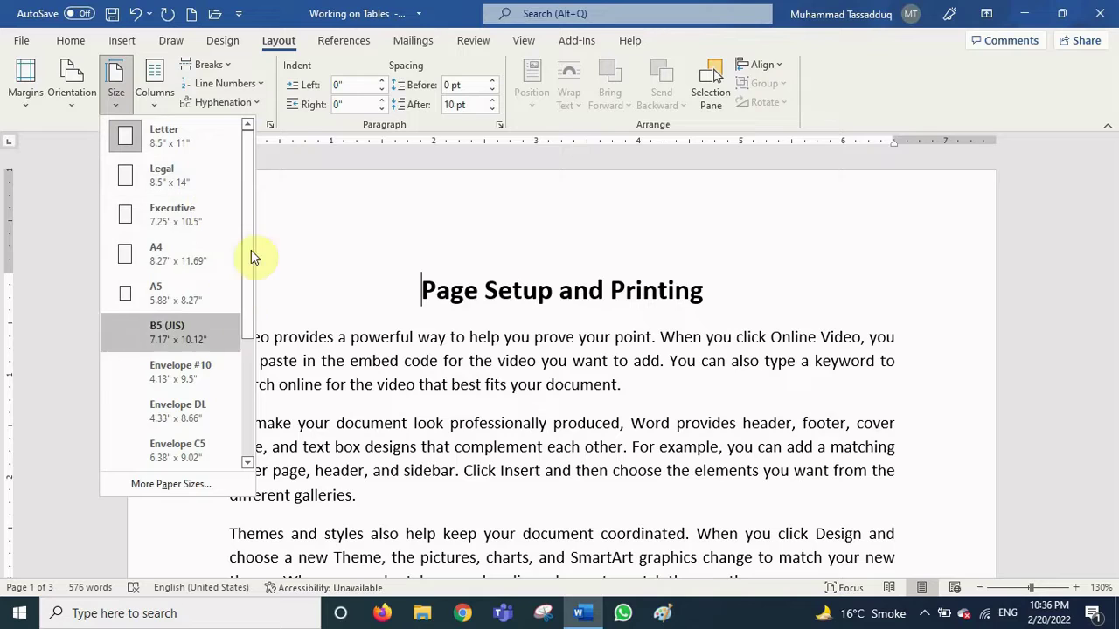
{"action": "left_click_drag", "start_coordinate": [246, 234], "coordinate": [245, 200]}
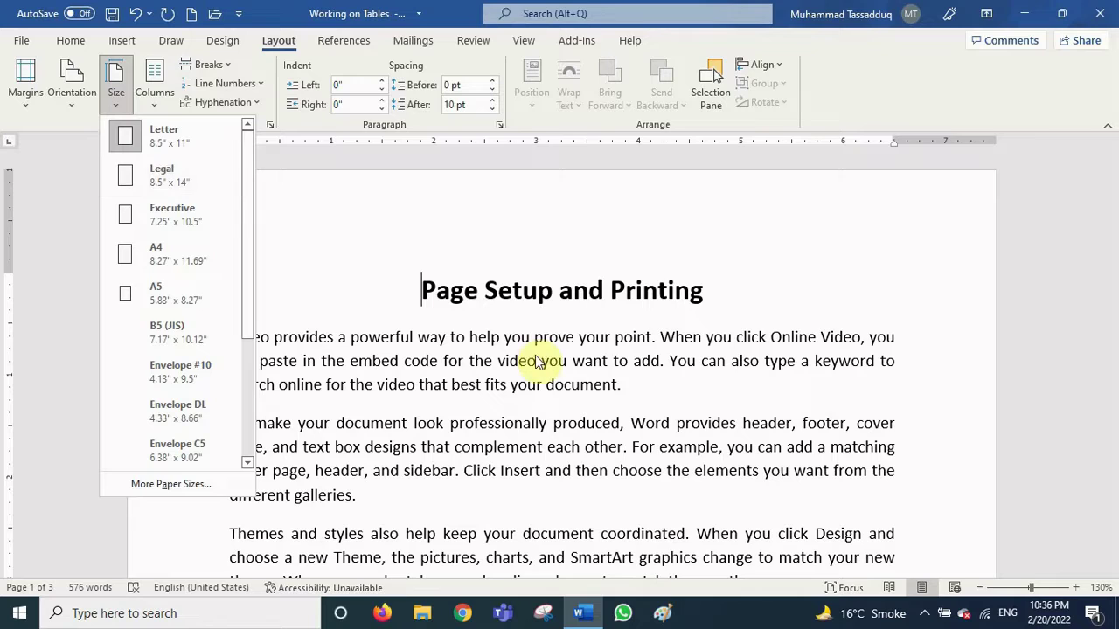
{"action": "left_click", "coordinate": [209, 181]}
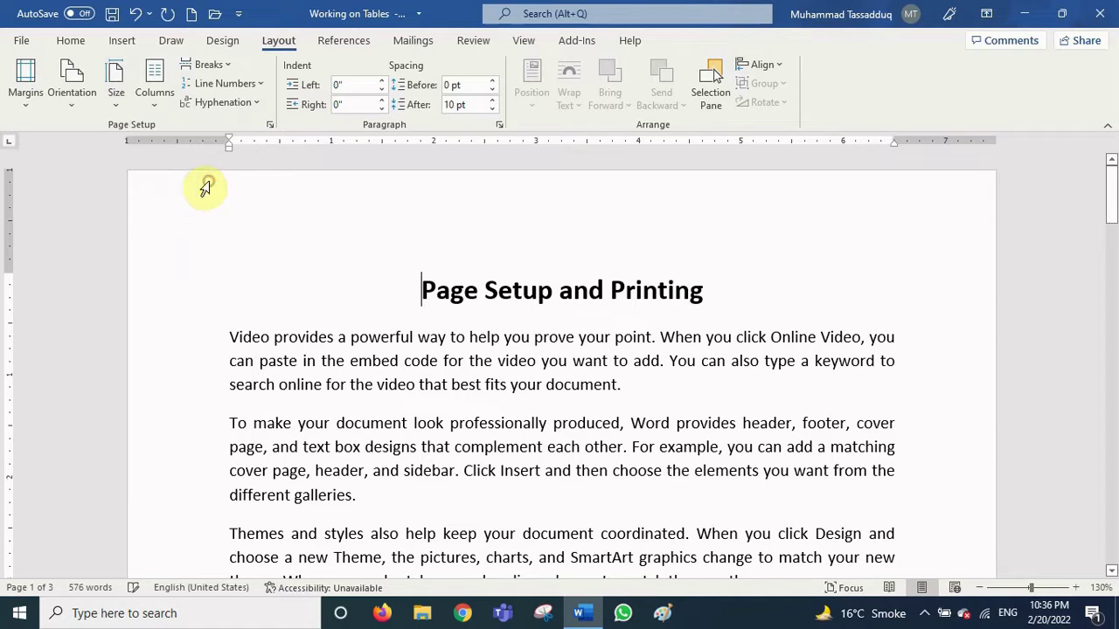
Examine where the first page ends around the "Working on Tables" heading and how the content continues on the second page
{"action": "scroll", "coordinate": [481, 289], "scroll_direction": "down", "scroll_amount": 4}
{"action": "scroll", "coordinate": [479, 278], "scroll_direction": "down", "scroll_amount": 15}
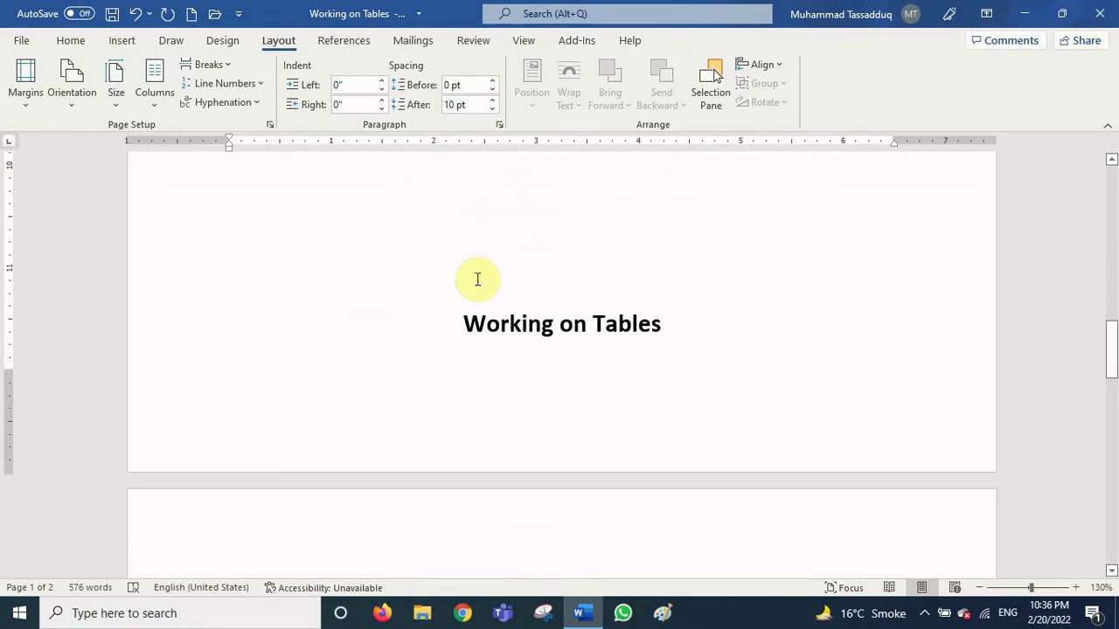
{"action": "scroll", "coordinate": [479, 276], "scroll_direction": "up", "scroll_amount": 4}
{"action": "scroll", "coordinate": [479, 277], "scroll_direction": "down", "scroll_amount": 2}
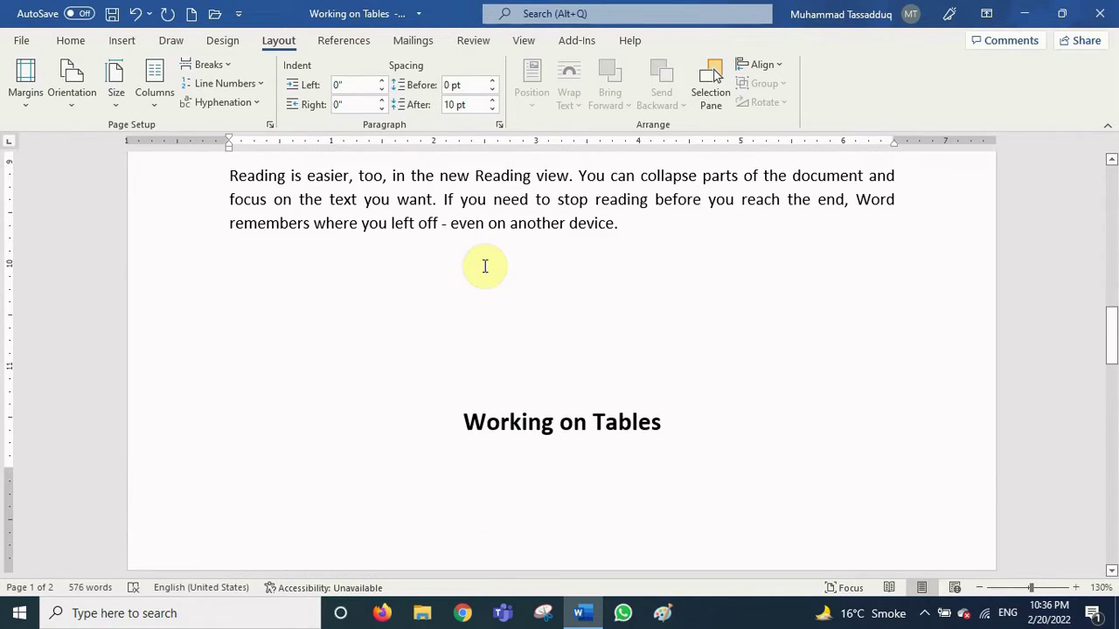
{"action": "scroll", "coordinate": [485, 266], "scroll_direction": "down", "scroll_amount": 6}
{"action": "scroll", "coordinate": [485, 266], "scroll_direction": "up", "scroll_amount": 7}
{"action": "scroll", "coordinate": [486, 266], "scroll_direction": "down", "scroll_amount": 3}
{"action": "scroll", "coordinate": [485, 266], "scroll_direction": "up", "scroll_amount": 2}
Delete the blank lines above the "Working on Tables" heading and review the remaining tables and text through the second page
{"action": "left_click", "coordinate": [485, 265]}
{"action": "key", "text": "Delete"}
{"action": "key", "text": "Delete"}
{"action": "key", "text": "Delete"}
{"action": "key", "text": "Delete"}
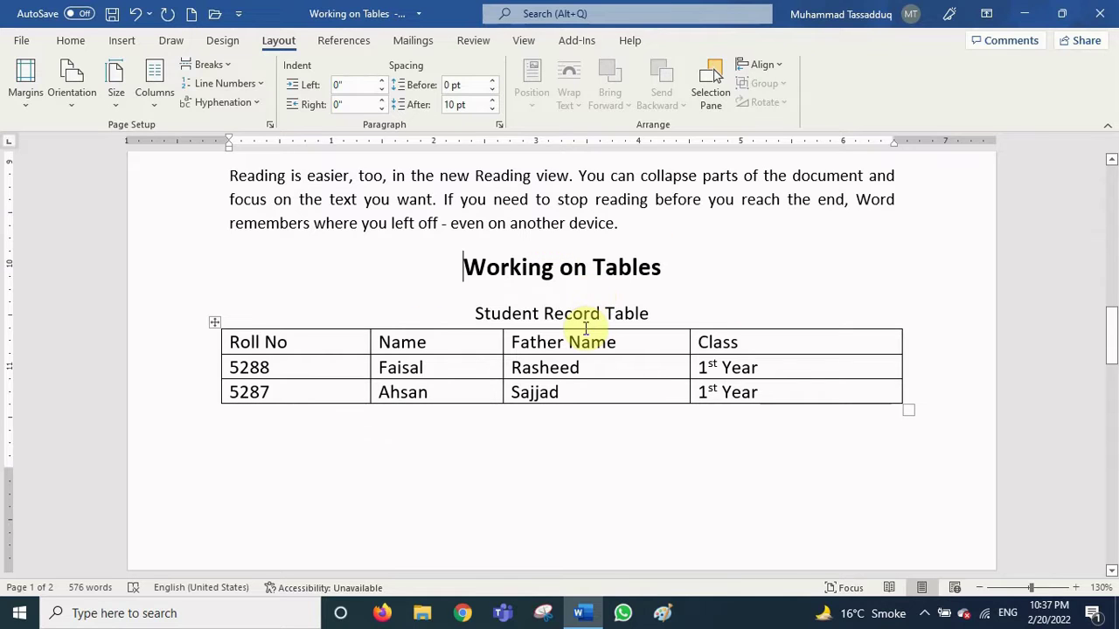
{"action": "scroll", "coordinate": [582, 345], "scroll_direction": "down", "scroll_amount": 5}
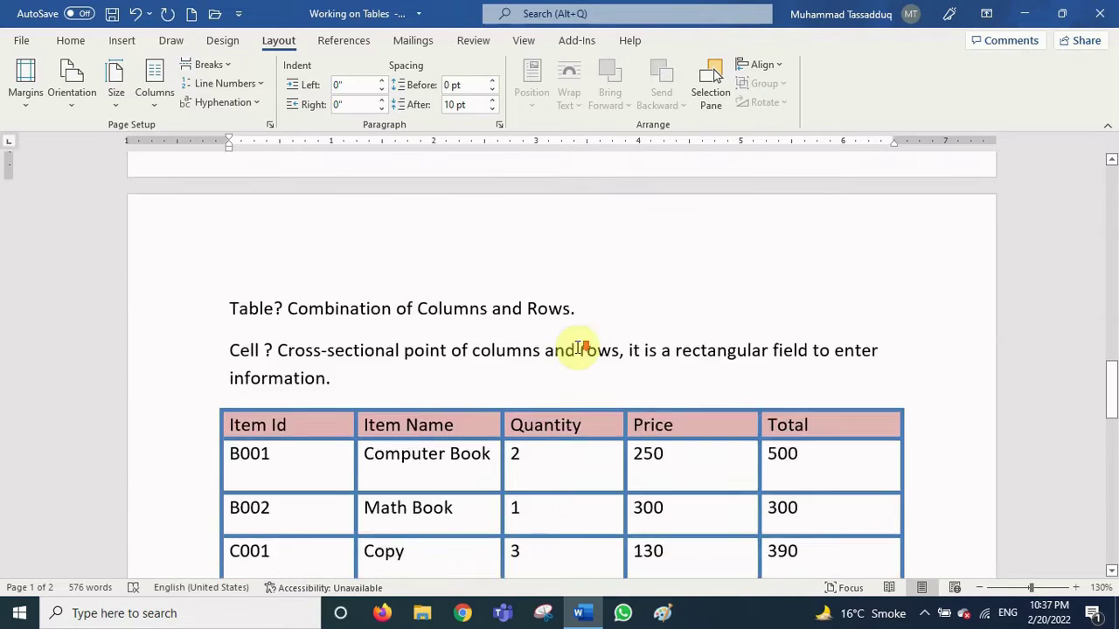
{"action": "scroll", "coordinate": [577, 344], "scroll_direction": "down", "scroll_amount": 10}
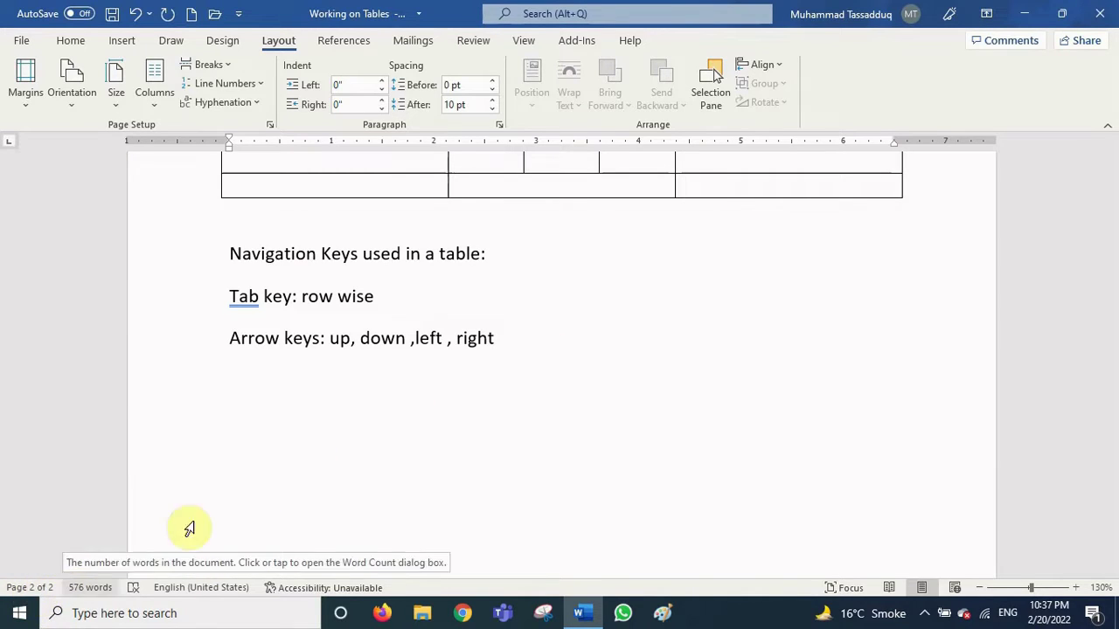
{"action": "scroll", "coordinate": [352, 445], "scroll_direction": "down", "scroll_amount": 5}
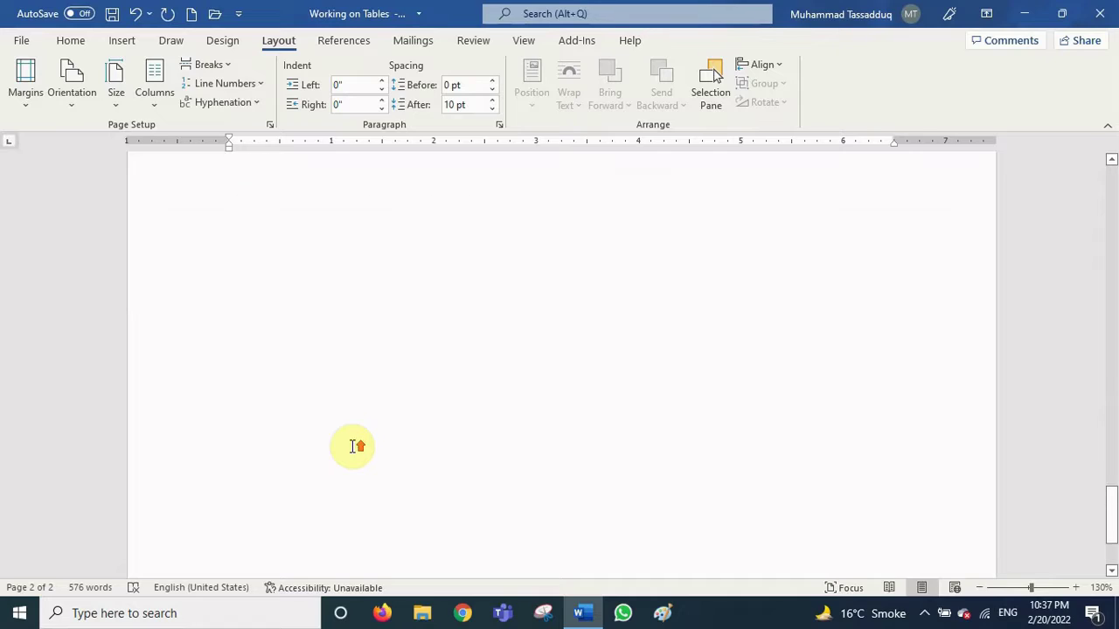
Set the document's paper size to Letter, 8.5" x 11"
{"action": "scroll", "coordinate": [353, 444], "scroll_direction": "up", "scroll_amount": 15}
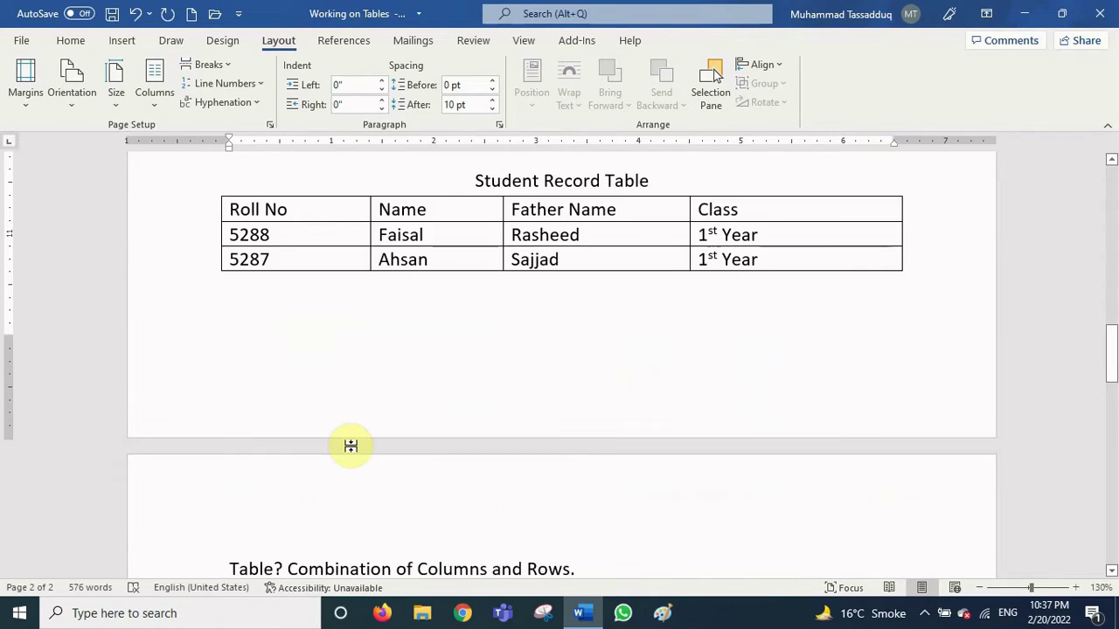
{"action": "scroll", "coordinate": [351, 446], "scroll_direction": "up", "scroll_amount": 15}
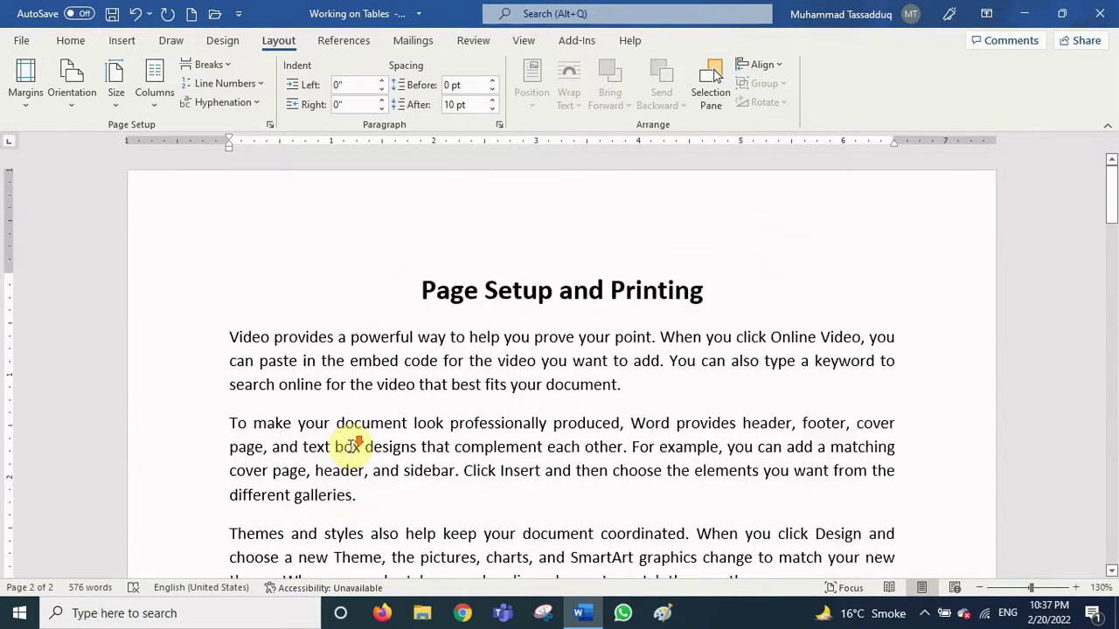
{"action": "scroll", "coordinate": [353, 446], "scroll_direction": "down", "scroll_amount": 1}
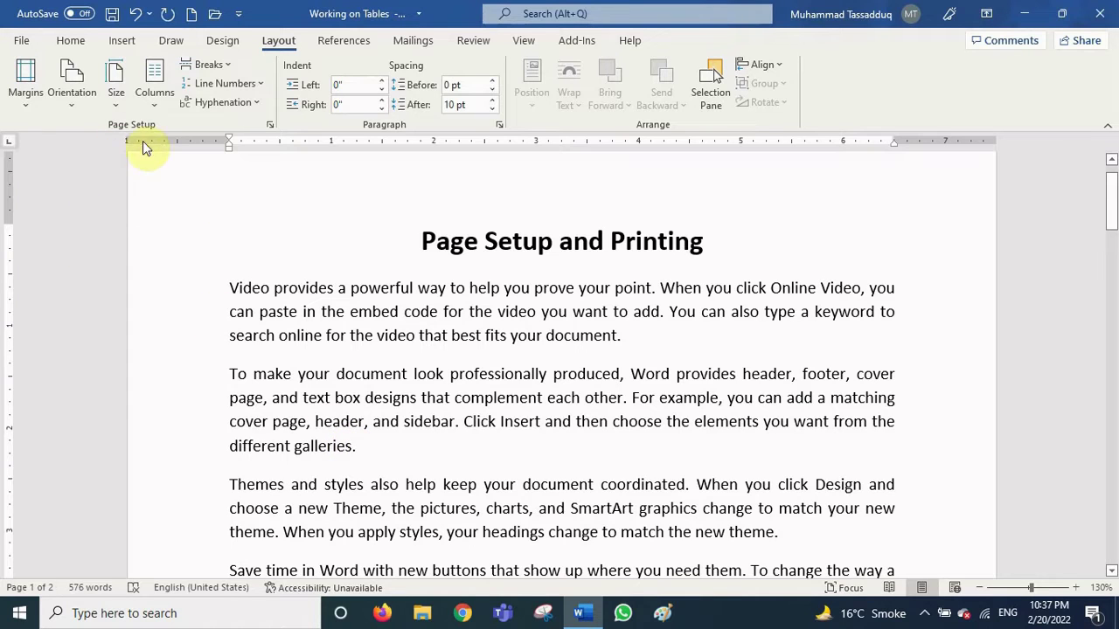
{"action": "left_click", "coordinate": [118, 98]}
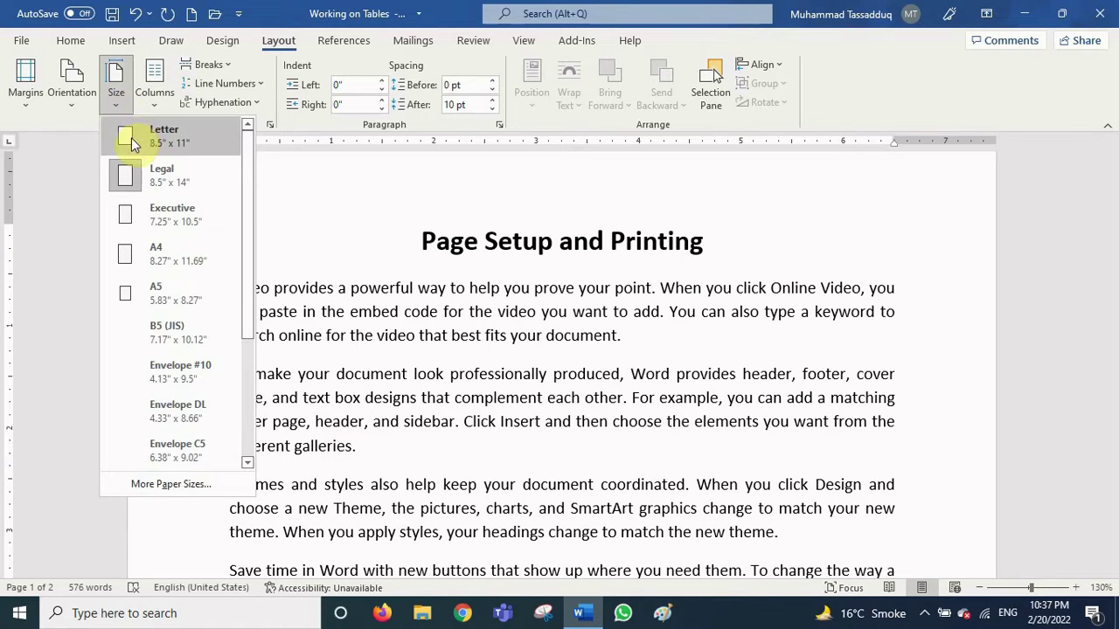
{"action": "left_click", "coordinate": [131, 138]}
Examine how the text and tables flow across the pages, and view the list of available paper sizes
{"action": "scroll", "coordinate": [407, 355], "scroll_direction": "down", "scroll_amount": 3}
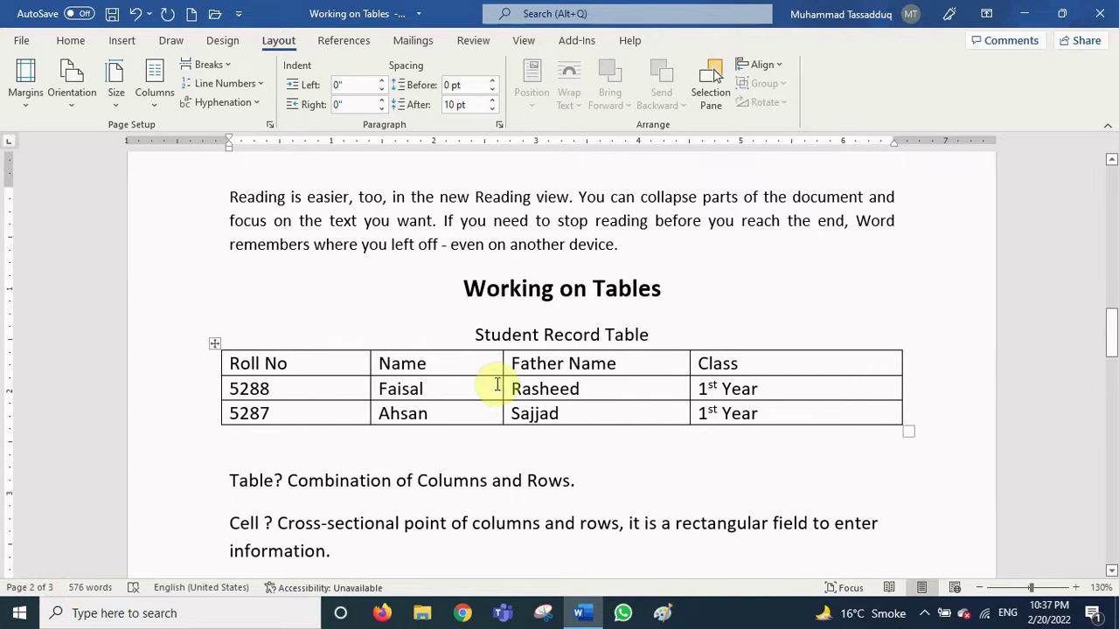
{"action": "scroll", "coordinate": [497, 385], "scroll_direction": "down", "scroll_amount": 10}
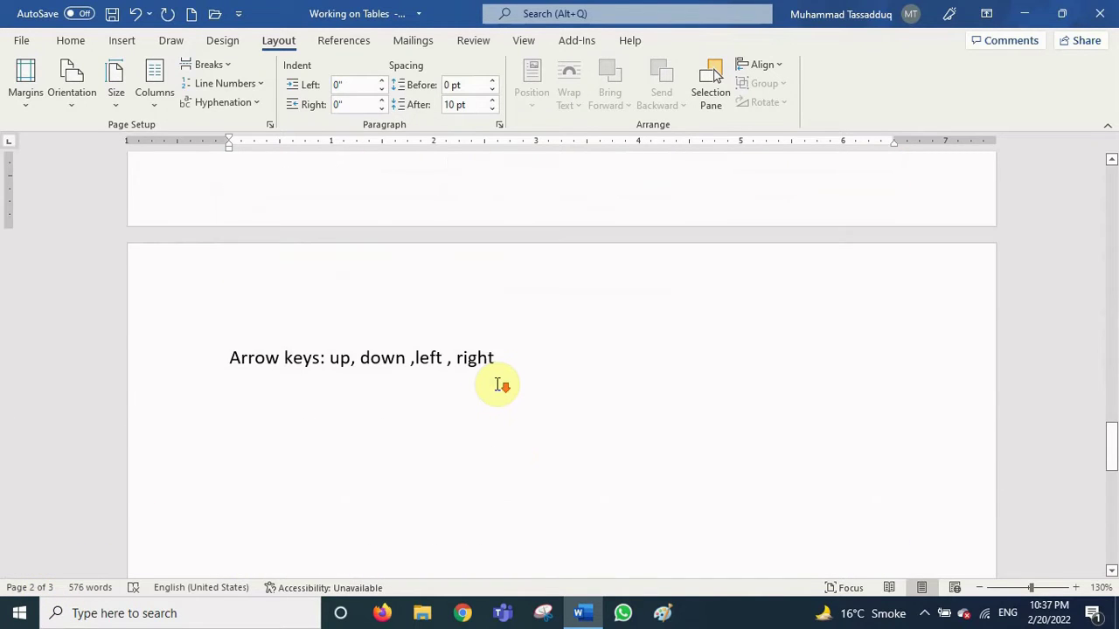
{"action": "scroll", "coordinate": [499, 385], "scroll_direction": "up", "scroll_amount": 8}
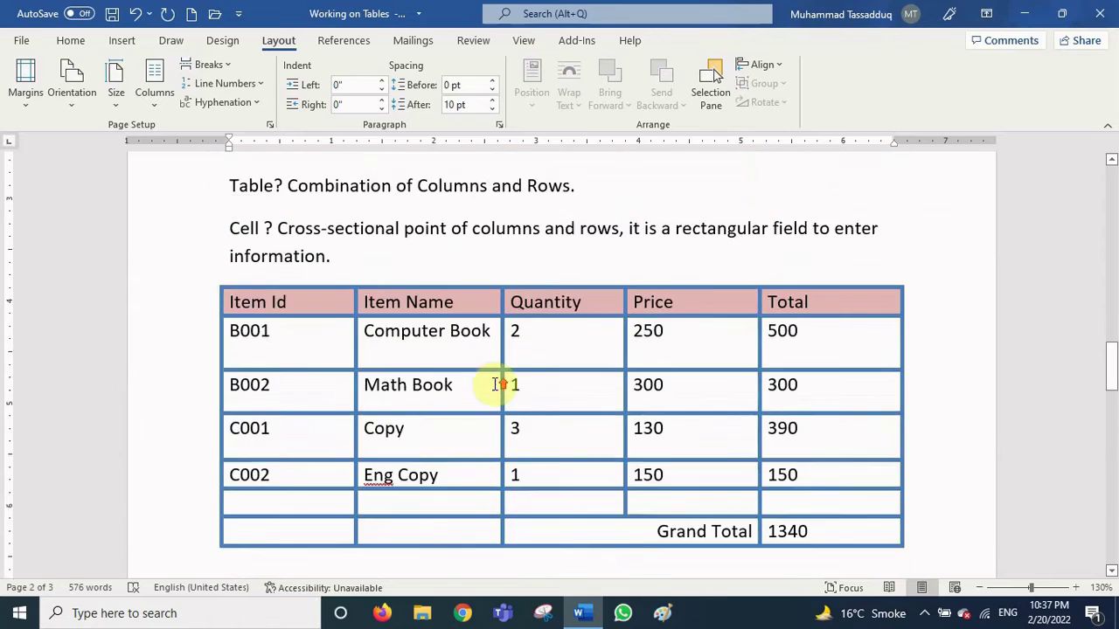
{"action": "scroll", "coordinate": [498, 385], "scroll_direction": "up", "scroll_amount": 15}
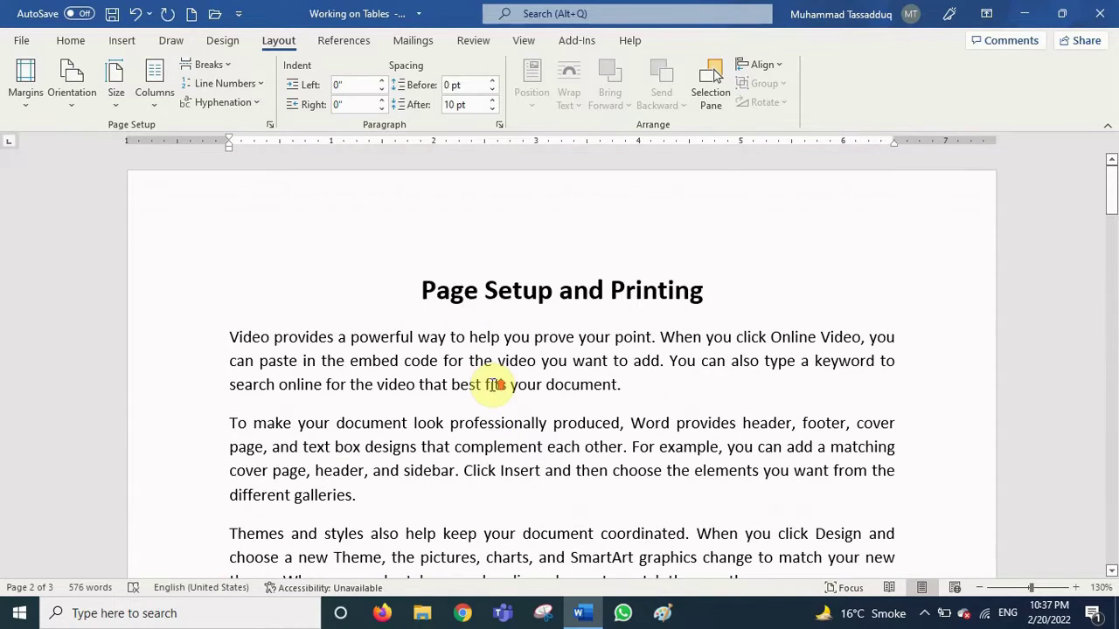
{"action": "left_click", "coordinate": [114, 108]}
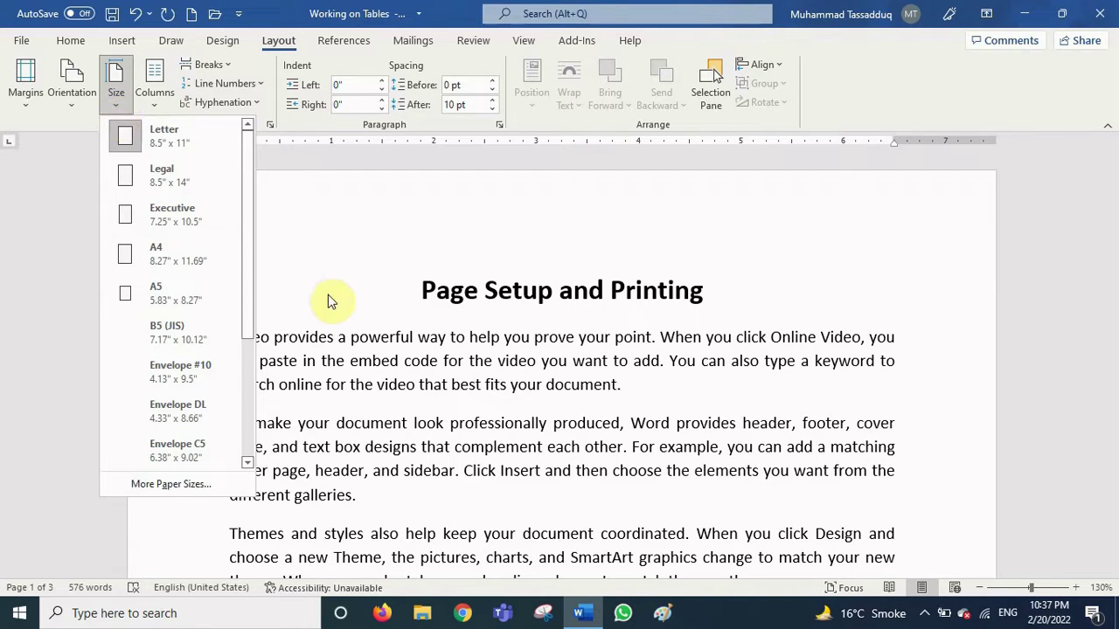
{"action": "left_click", "coordinate": [404, 296]}
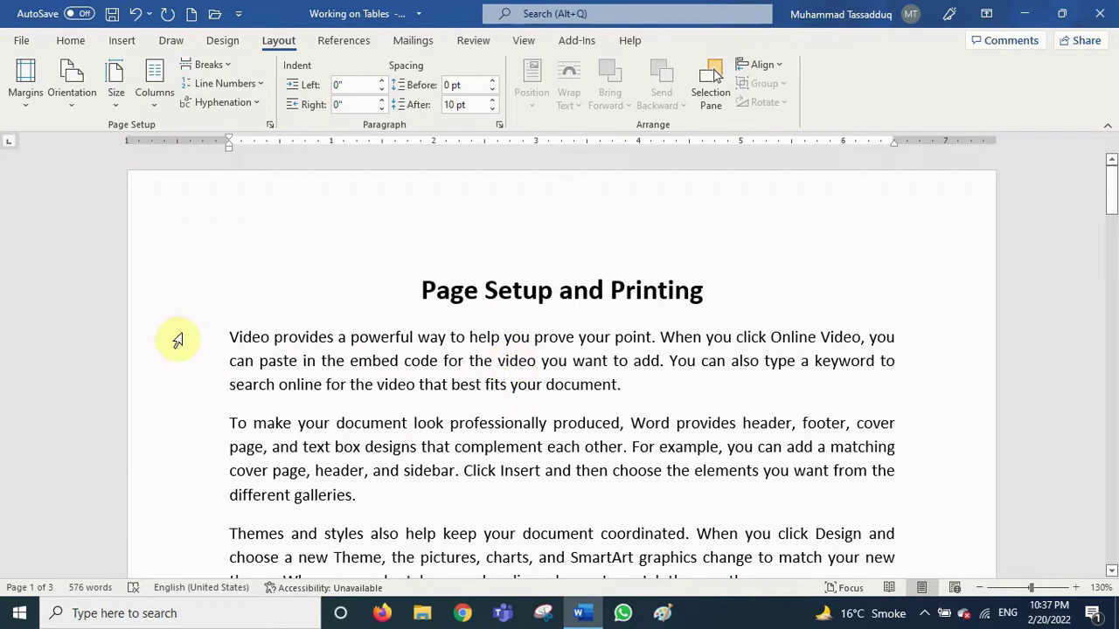
Lay out the first two paragraphs below the title in three columns, and undo the column layout
{"action": "left_click_drag", "start_coordinate": [178, 340], "coordinate": [178, 498]}
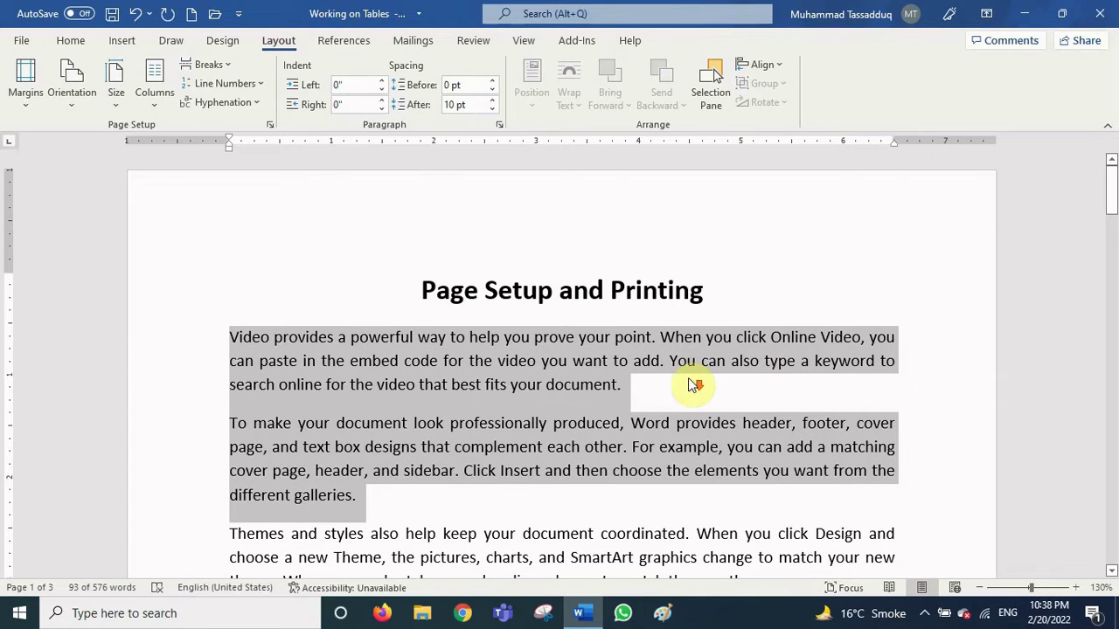
{"action": "scroll", "coordinate": [694, 382], "scroll_direction": "down", "scroll_amount": 2}
{"action": "left_click", "coordinate": [581, 352]}
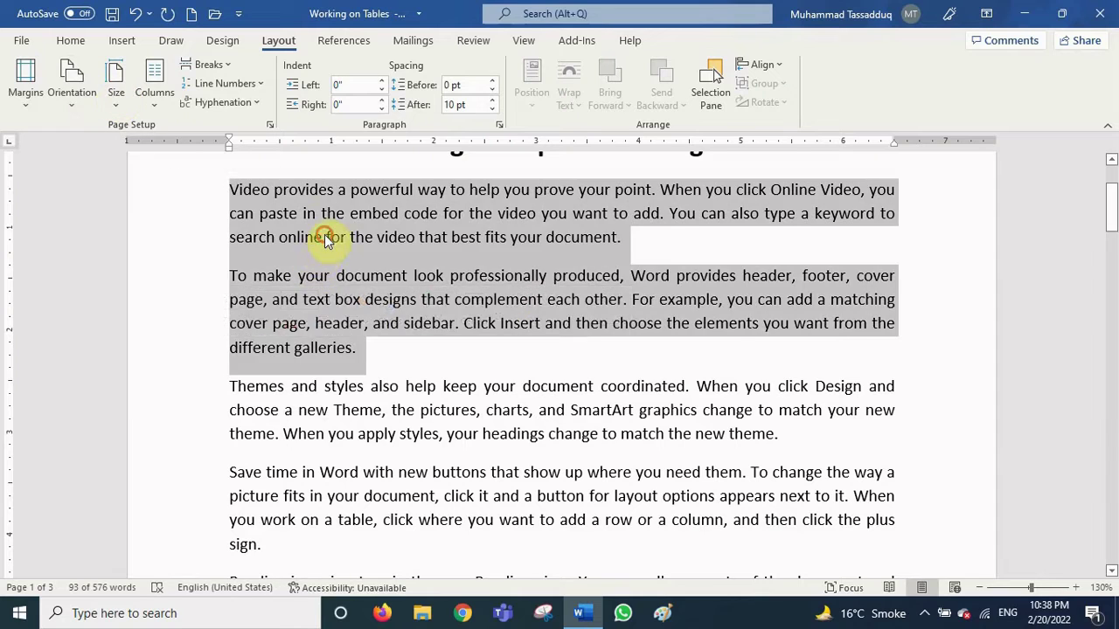
{"action": "left_click", "coordinate": [325, 238]}
{"action": "left_click_drag", "start_coordinate": [201, 189], "coordinate": [183, 357]}
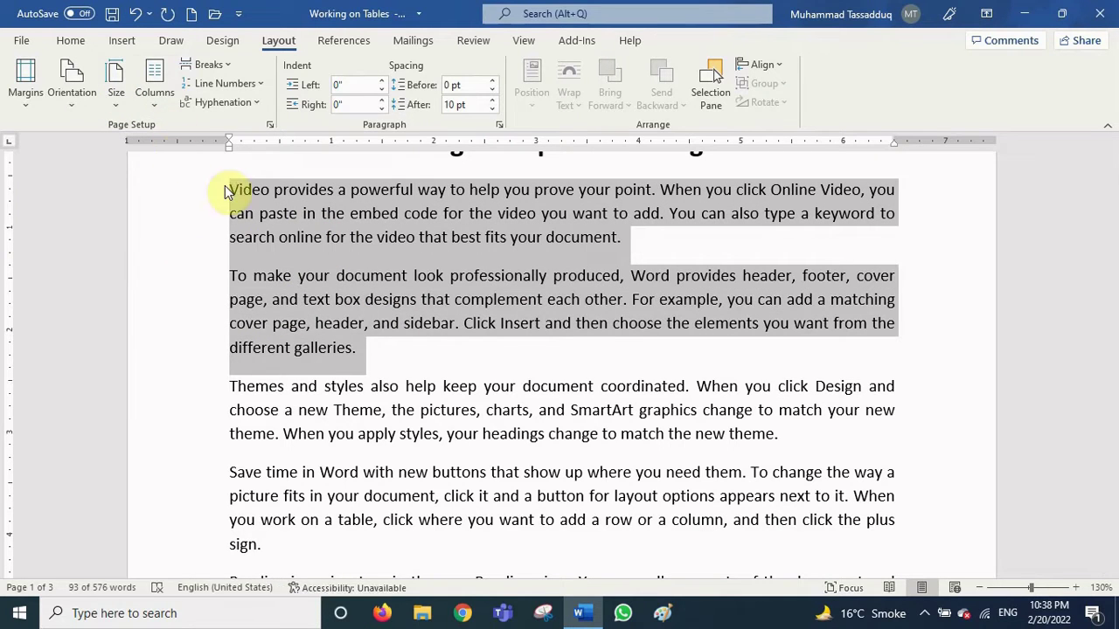
{"action": "left_click", "coordinate": [152, 103]}
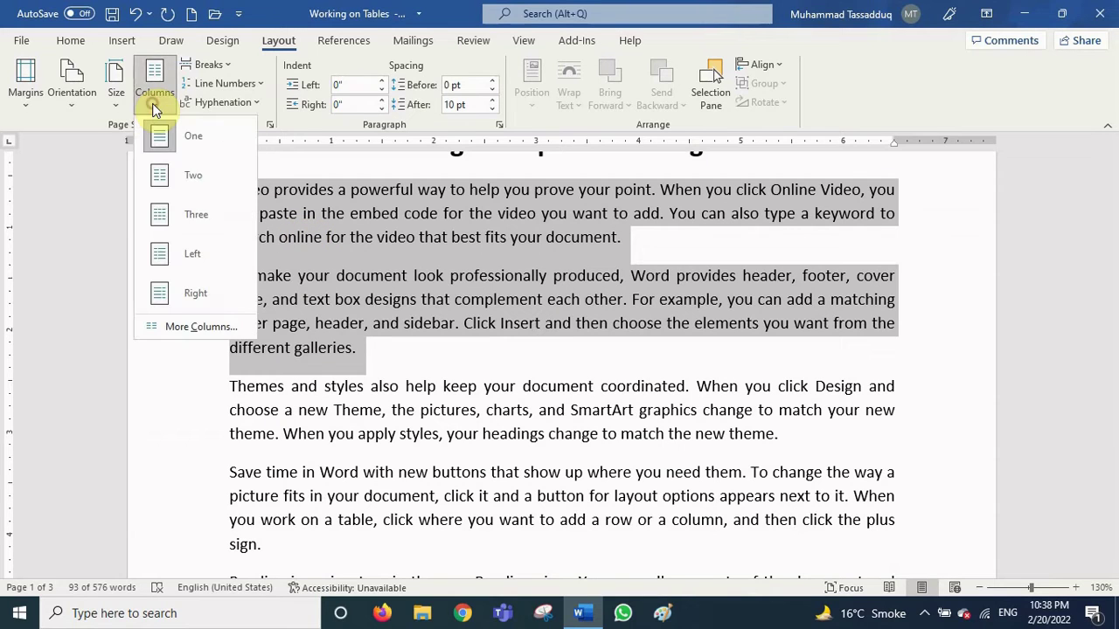
{"action": "left_click", "coordinate": [167, 214]}
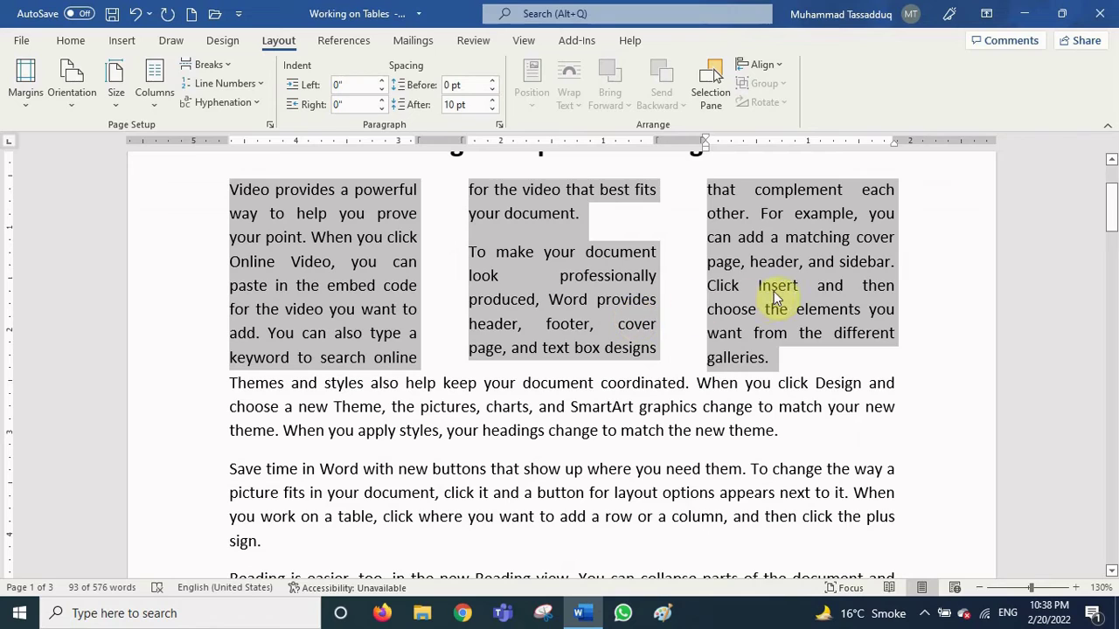
{"action": "left_click", "coordinate": [638, 301]}
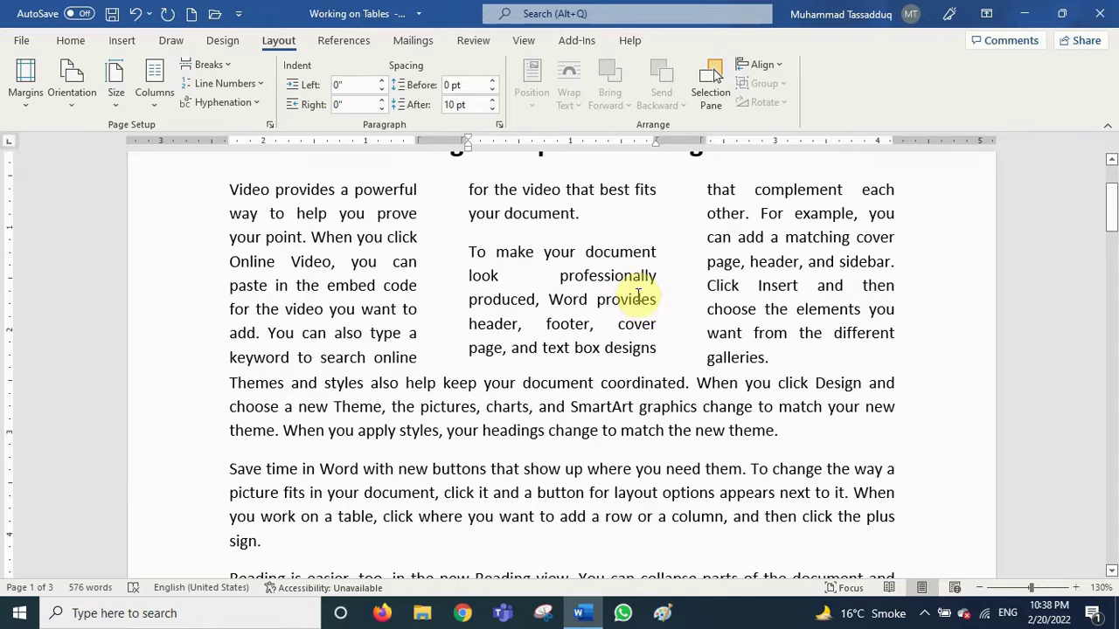
{"action": "key", "text": "ctrl+z"}
{"action": "left_click", "coordinate": [574, 370]}
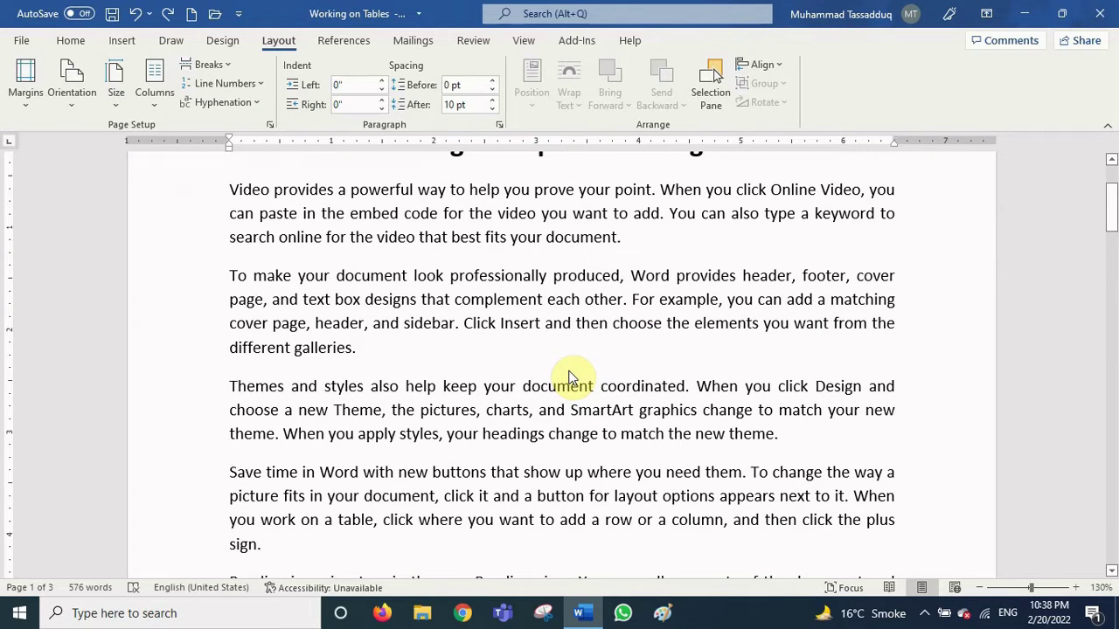
Add a left-aligned, slightly enlarged line reading "Print: Ctrl + P" below the "Page Setup and Printing" title
{"action": "scroll", "coordinate": [568, 378], "scroll_direction": "up", "scroll_amount": 3}
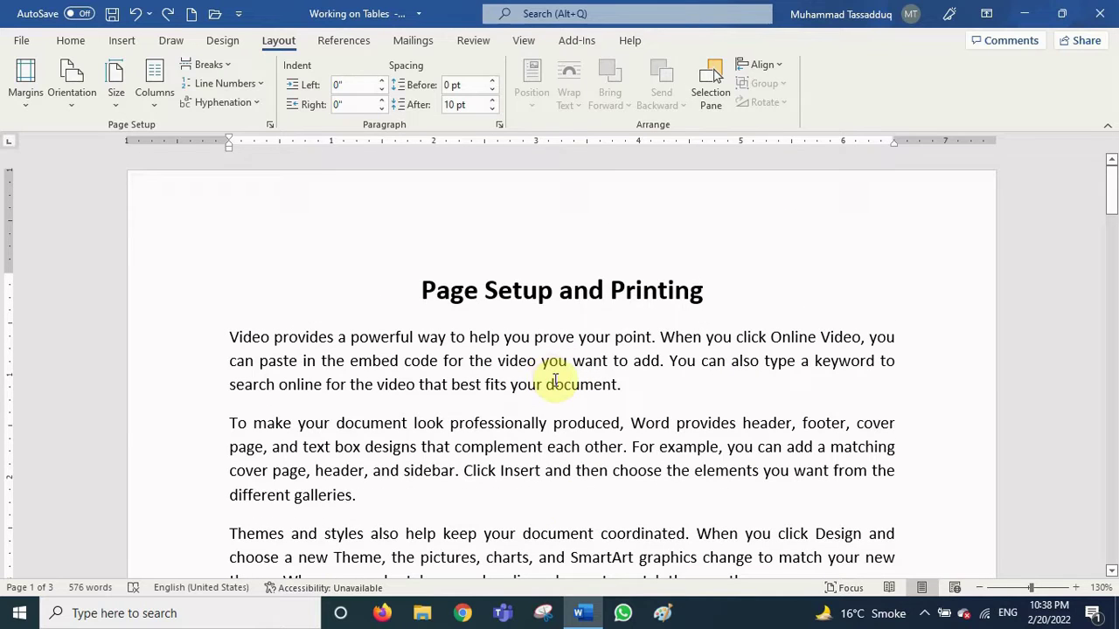
{"action": "left_click", "coordinate": [723, 294]}
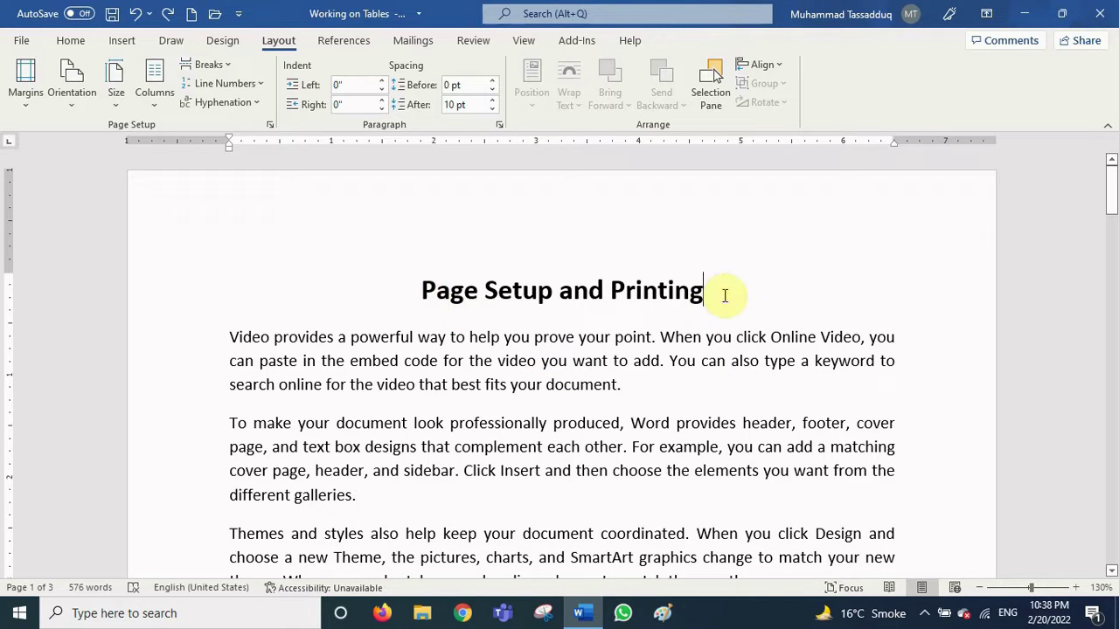
{"action": "key", "text": "Return"}
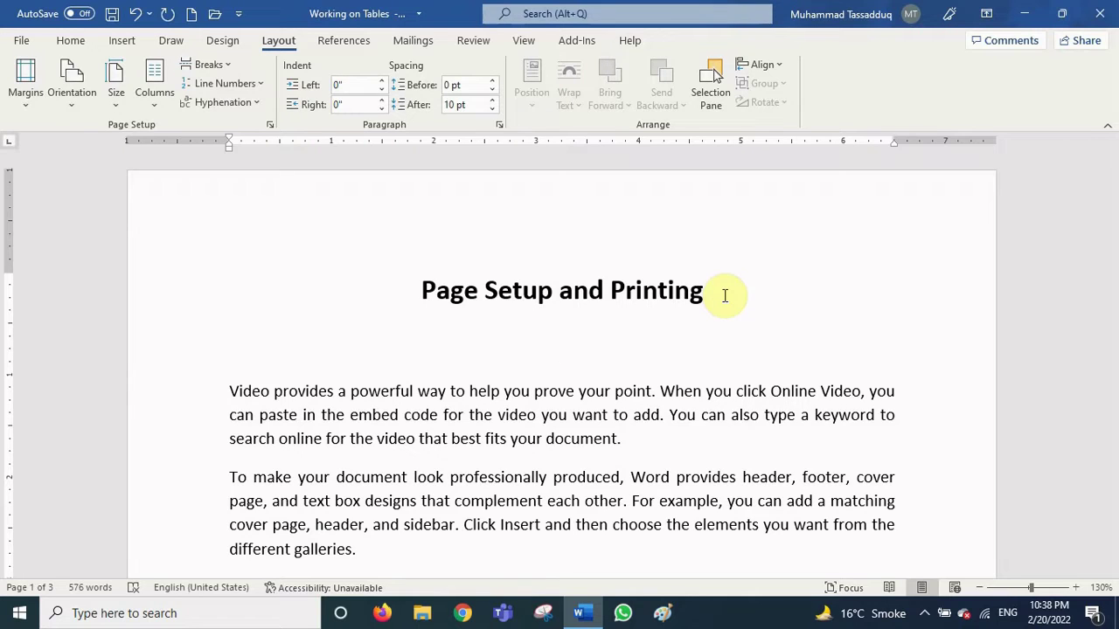
{"action": "key", "text": "ctrl+]"}
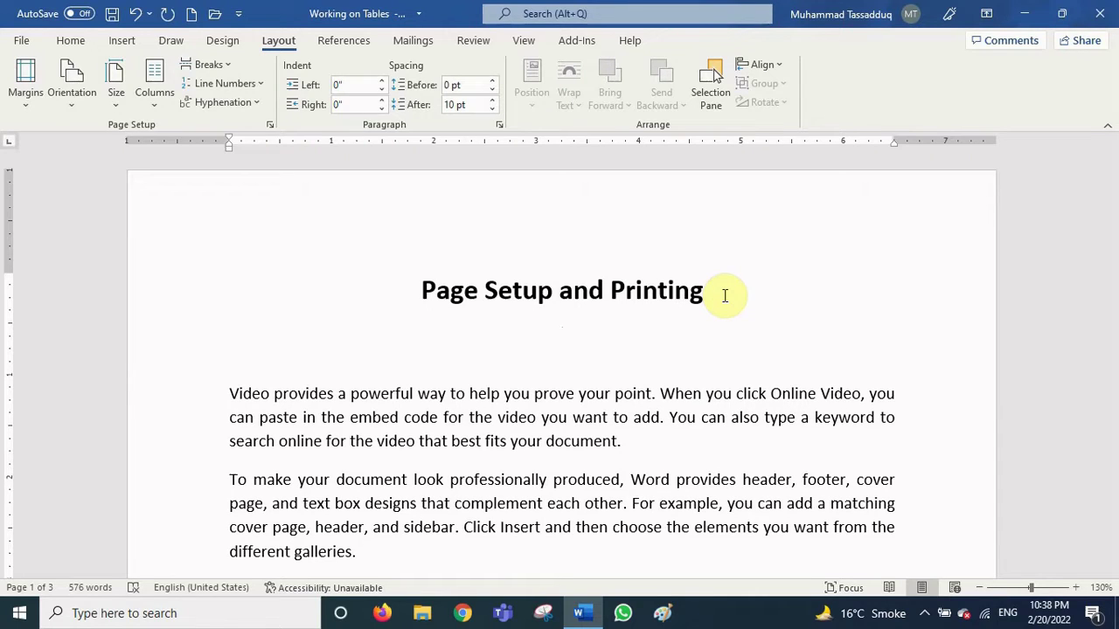
{"action": "type", "text": "P"}
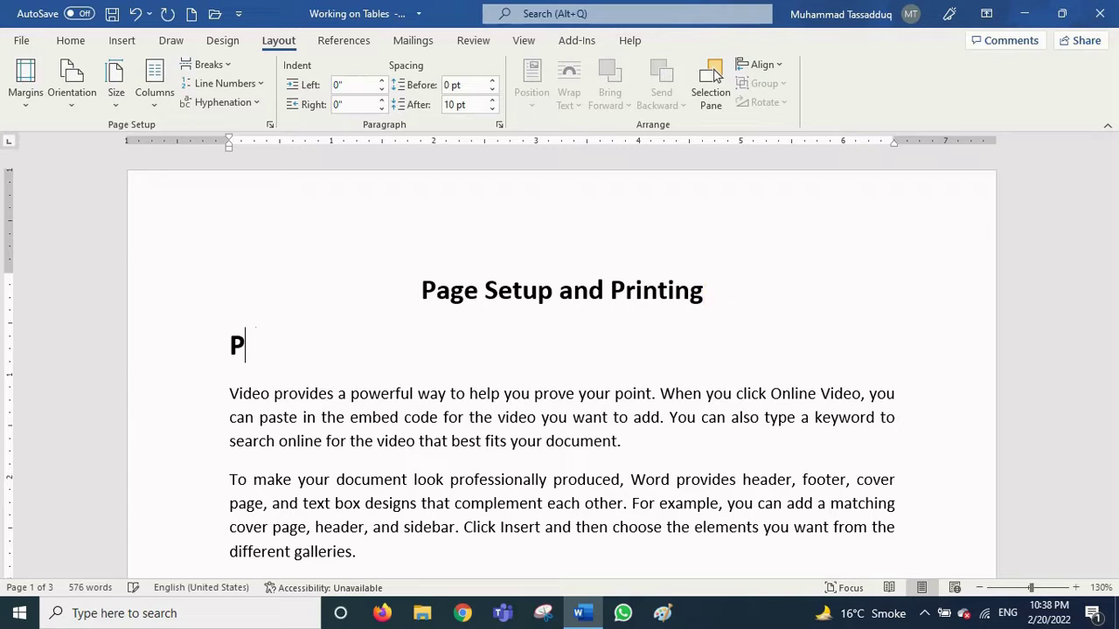
{"action": "type", "text": "rint: "}
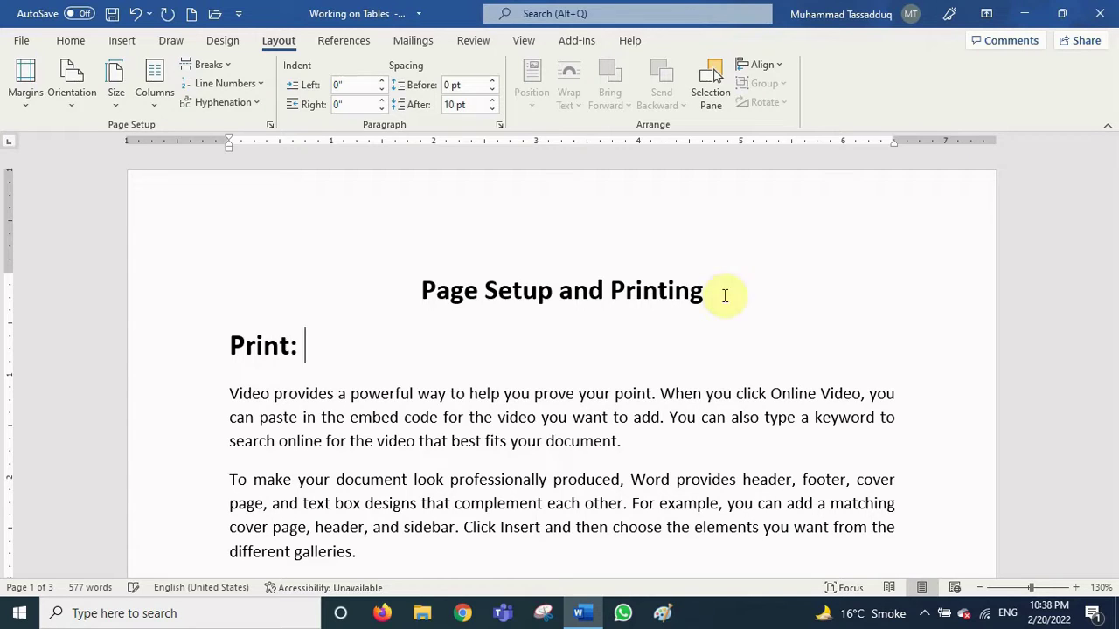
{"action": "type", "text": "Ctrl + P"}
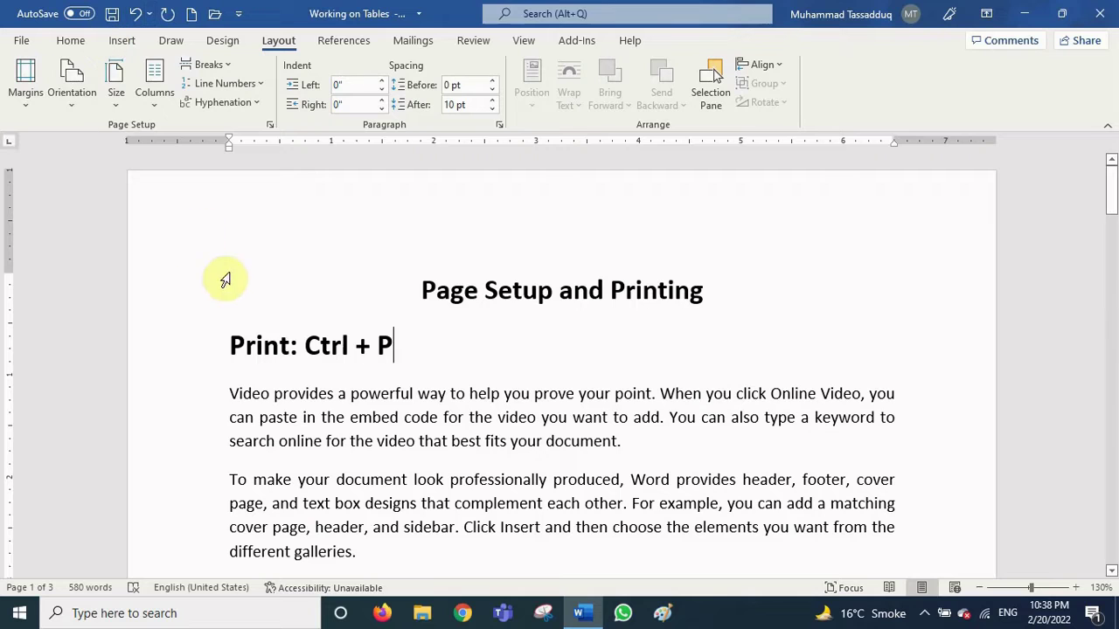
Open the document's print settings and examine the print preview from the first page to the last and back
{"action": "left_click", "coordinate": [17, 41]}
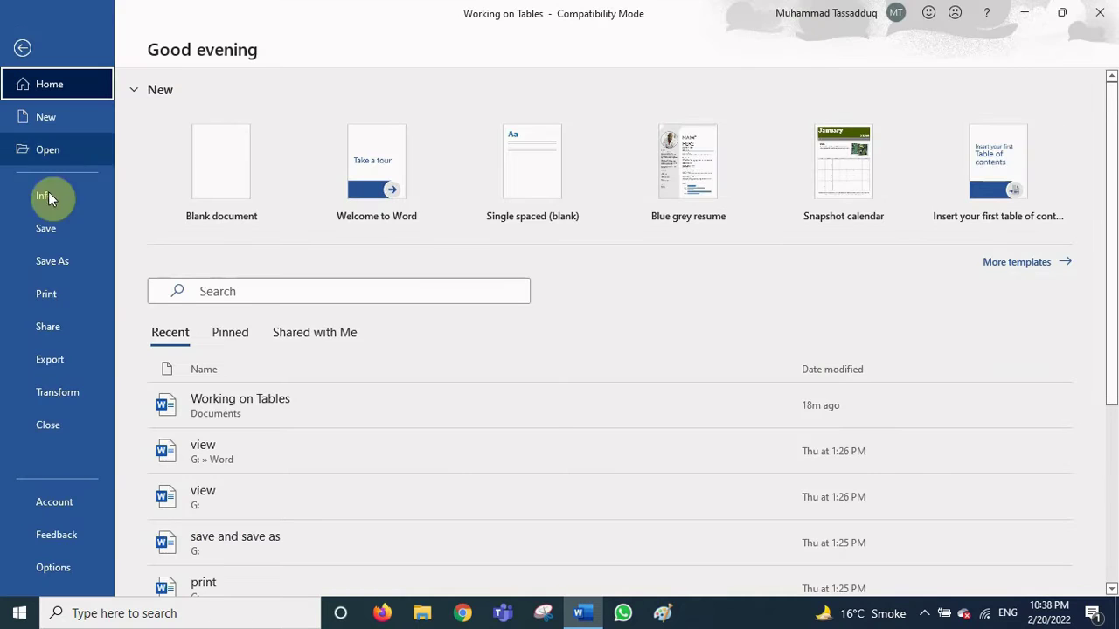
{"action": "left_click", "coordinate": [59, 295]}
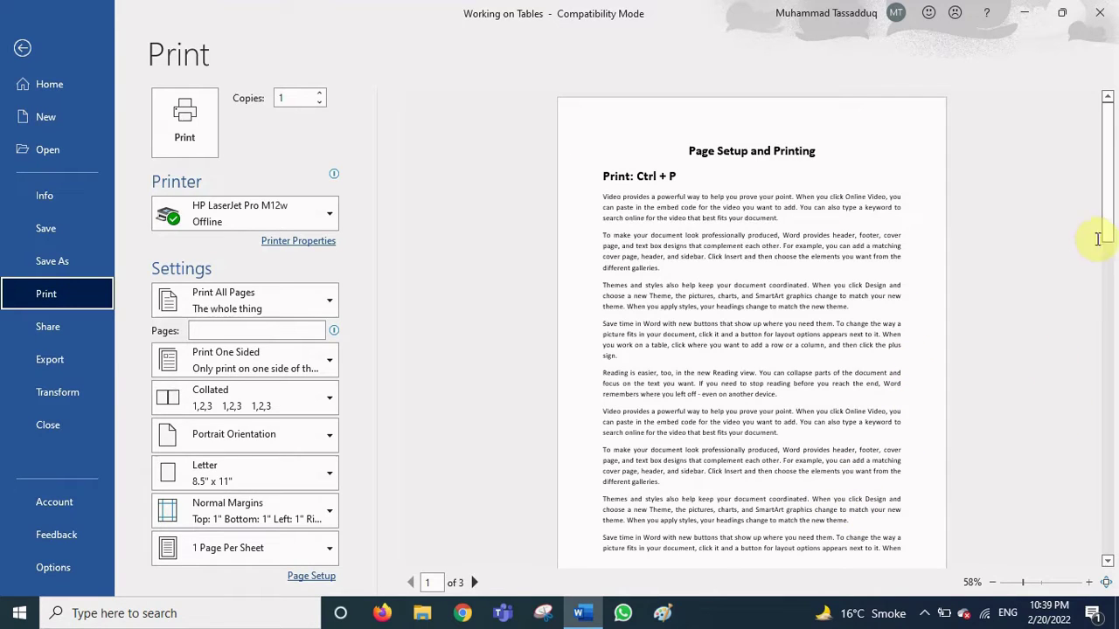
{"action": "left_click_drag", "start_coordinate": [1109, 229], "coordinate": [1108, 322]}
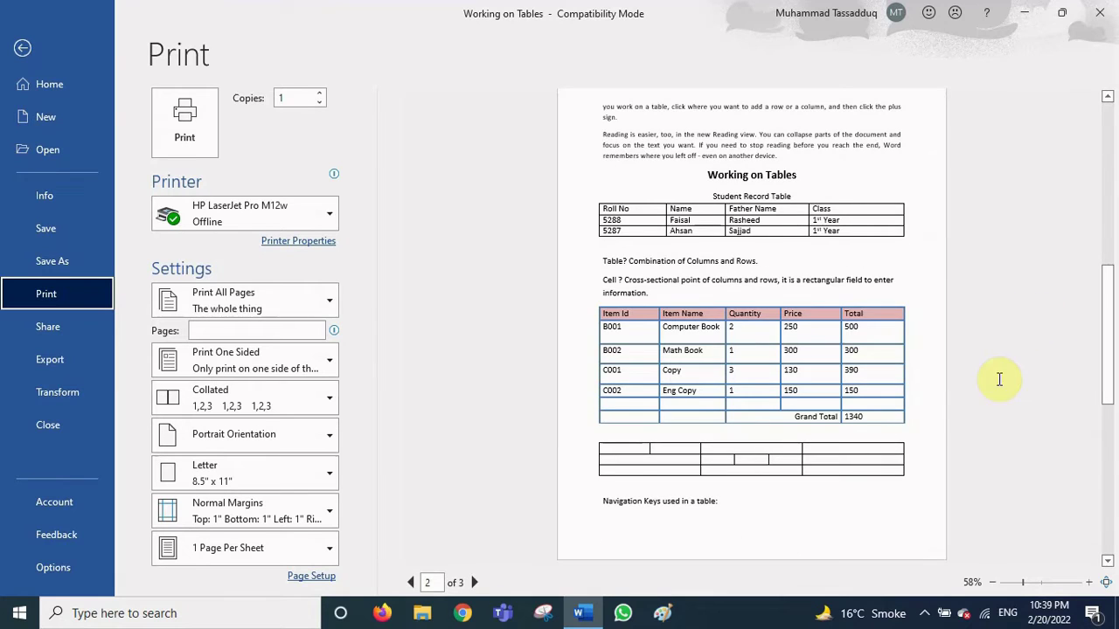
{"action": "scroll", "coordinate": [999, 387], "scroll_direction": "down", "scroll_amount": 3}
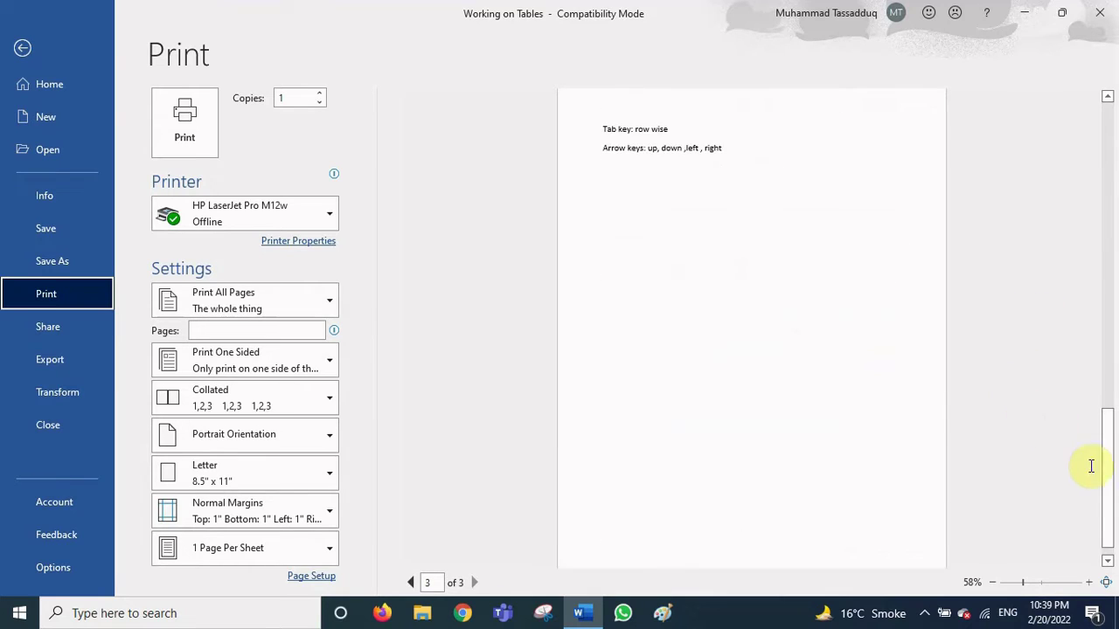
{"action": "left_click_drag", "start_coordinate": [1109, 489], "coordinate": [1111, 174]}
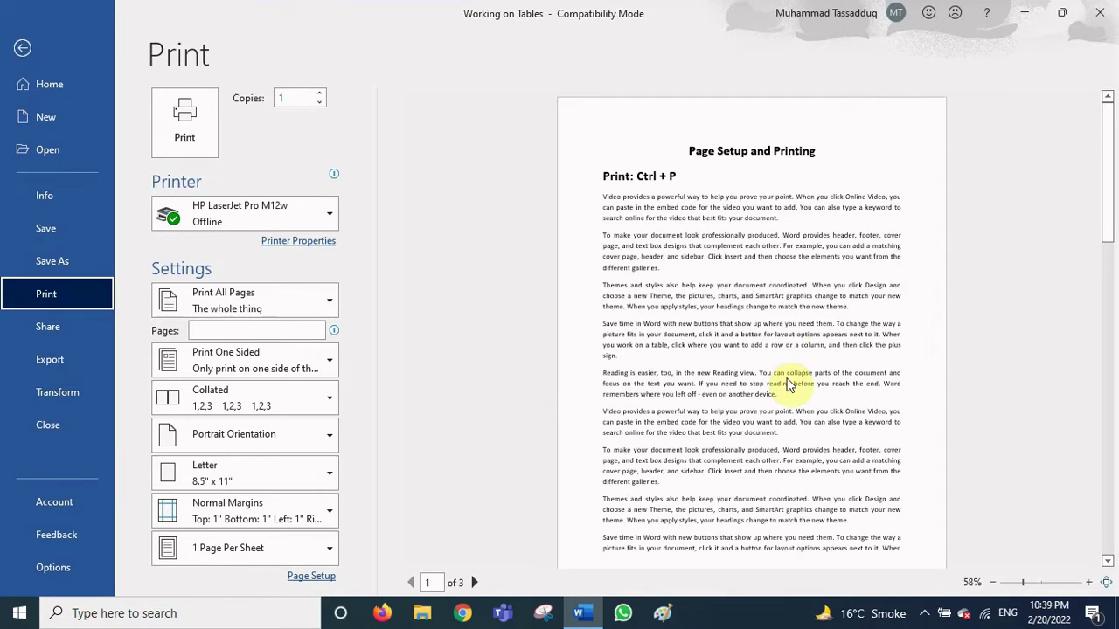
{"action": "scroll", "coordinate": [789, 382], "scroll_direction": "down", "scroll_amount": 1}
{"action": "scroll", "coordinate": [789, 382], "scroll_direction": "down", "scroll_amount": 1}
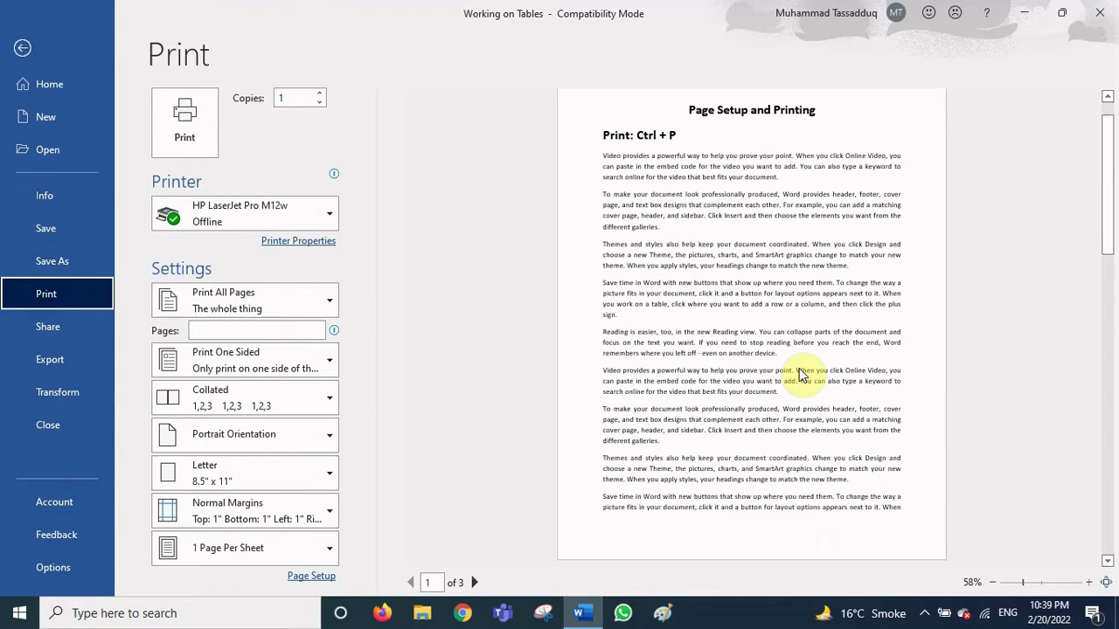
{"action": "scroll", "coordinate": [800, 374], "scroll_direction": "down", "scroll_amount": 5}
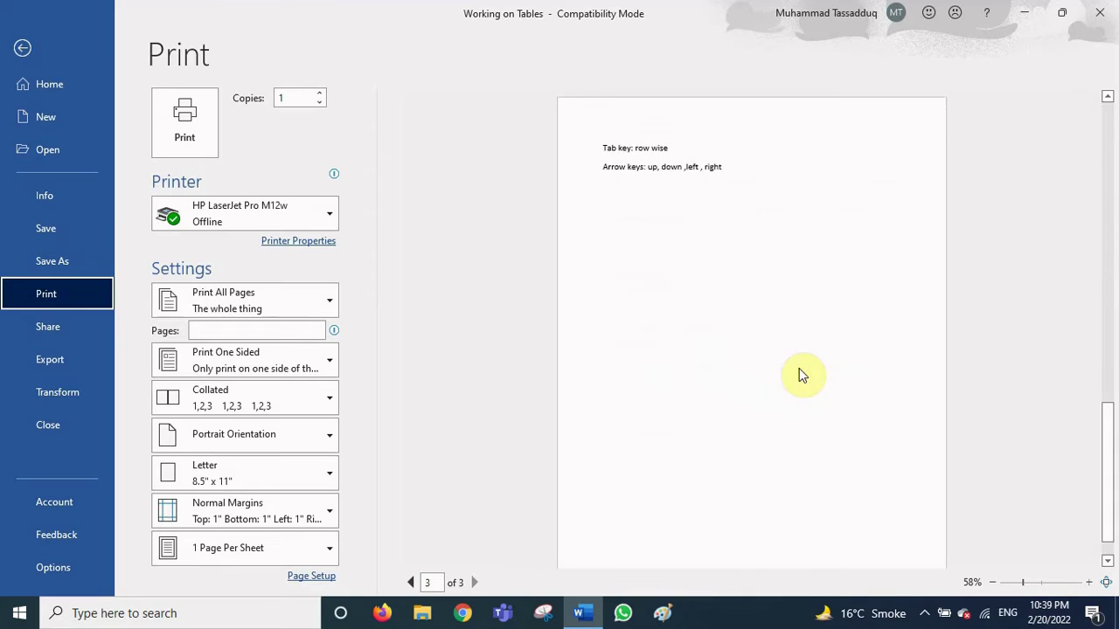
{"action": "scroll", "coordinate": [800, 374], "scroll_direction": "up", "scroll_amount": 3}
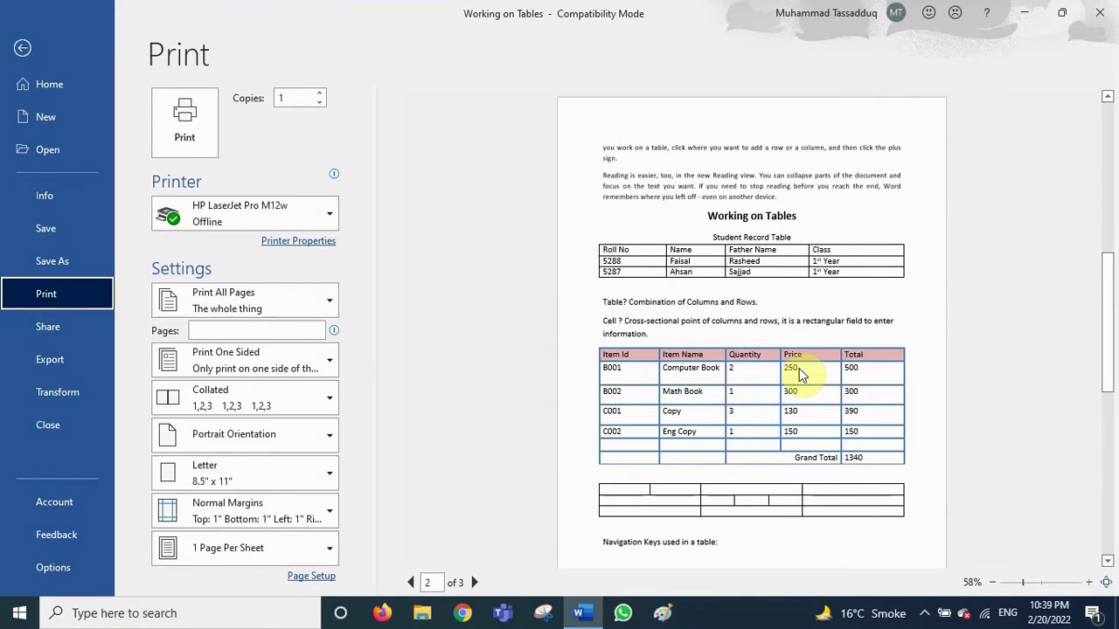
{"action": "scroll", "coordinate": [797, 373], "scroll_direction": "up", "scroll_amount": 2}
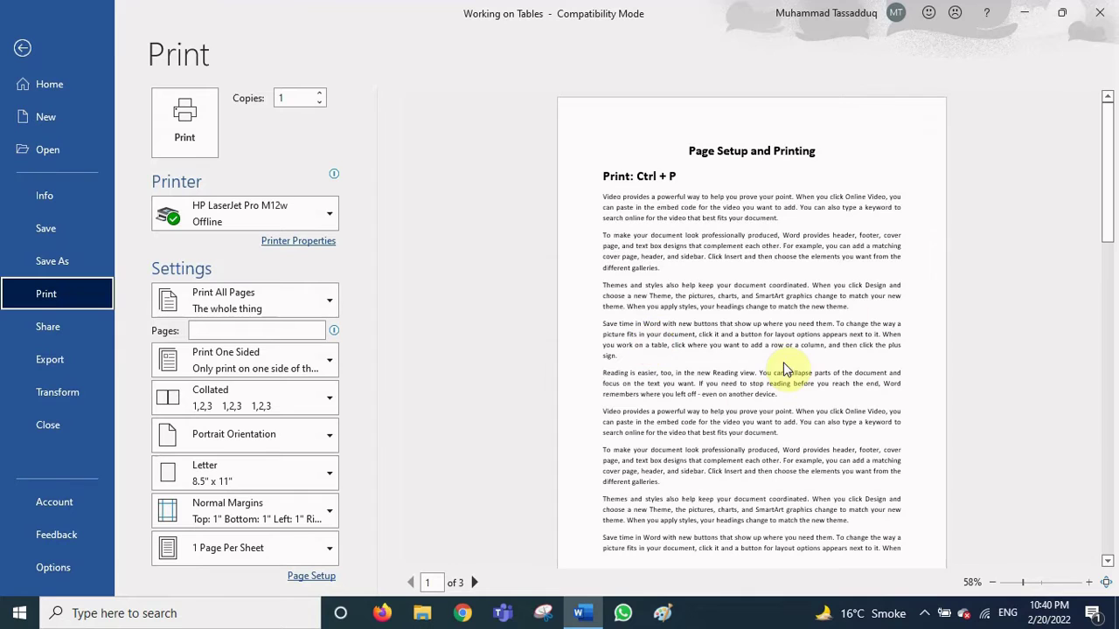
Set the number of printed copies to 2
{"action": "scroll", "coordinate": [791, 363], "scroll_direction": "down", "scroll_amount": 5}
{"action": "scroll", "coordinate": [794, 359], "scroll_direction": "up", "scroll_amount": 5}
{"action": "left_click", "coordinate": [321, 93]}
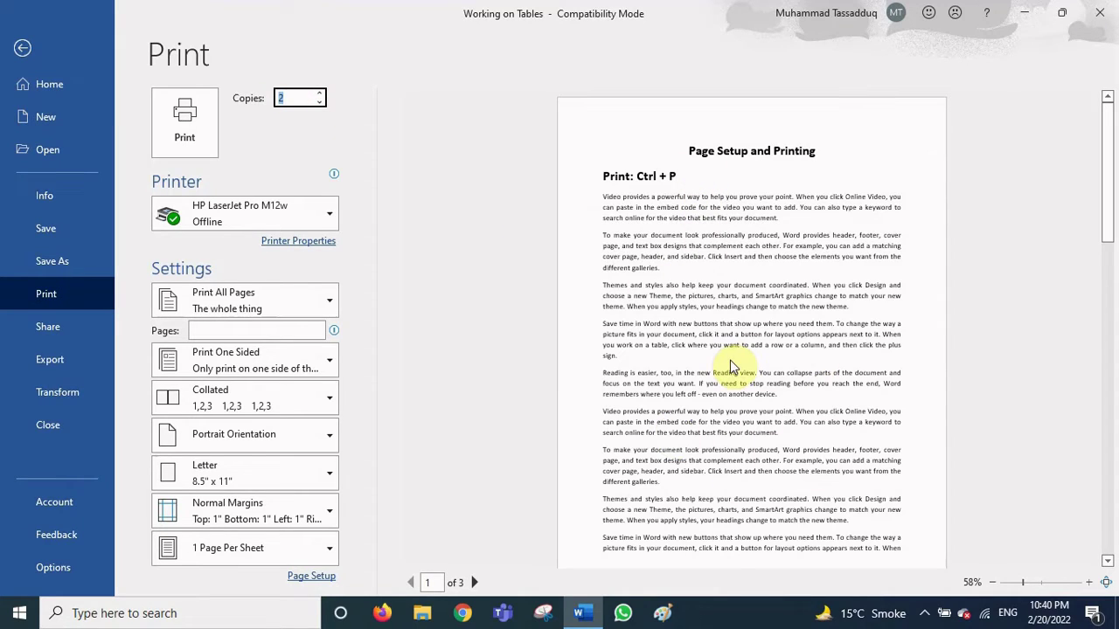
{"action": "left_click", "coordinate": [297, 97]}
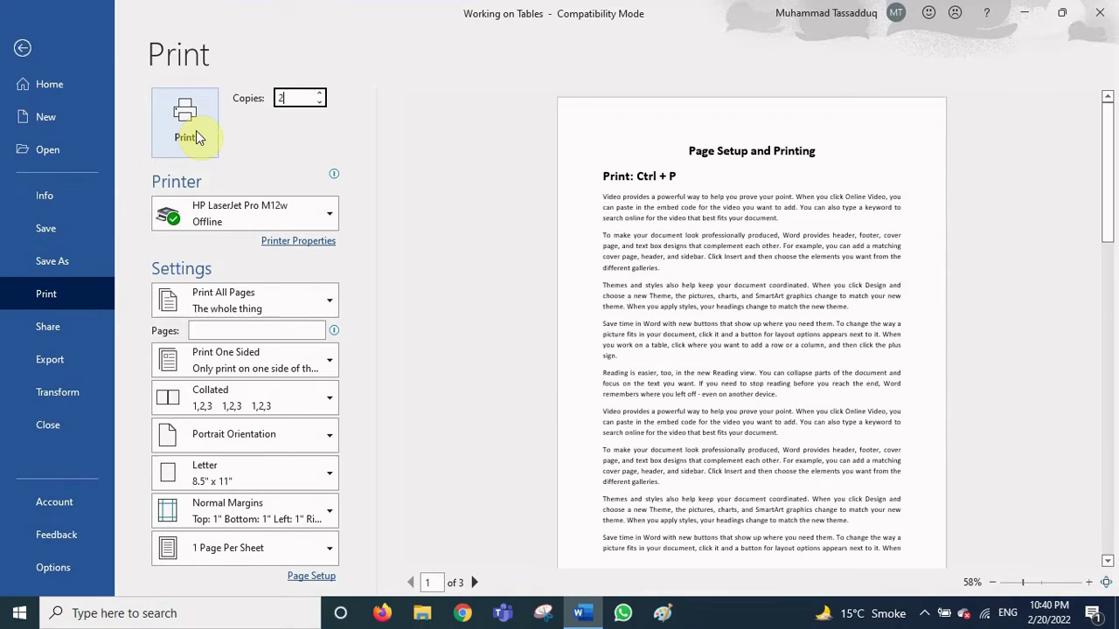
Set the number of copies to 1 and choose HP LaserJet Pro M12w from the available printers
{"action": "left_click", "coordinate": [319, 102]}
{"action": "double_click", "coordinate": [293, 94]}
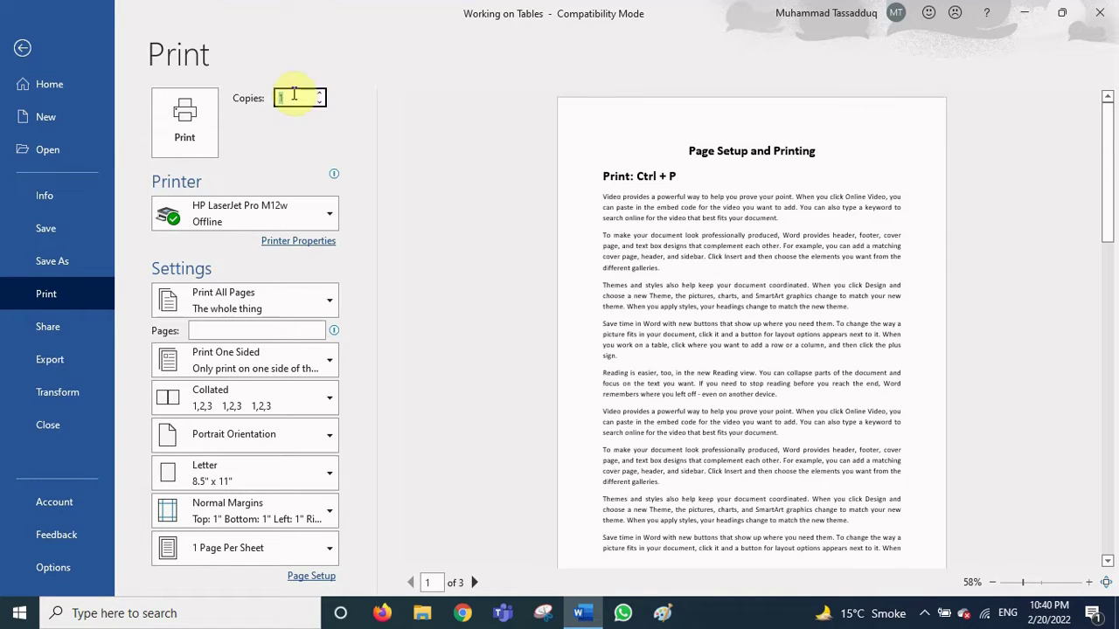
{"action": "type", "text": "1"}
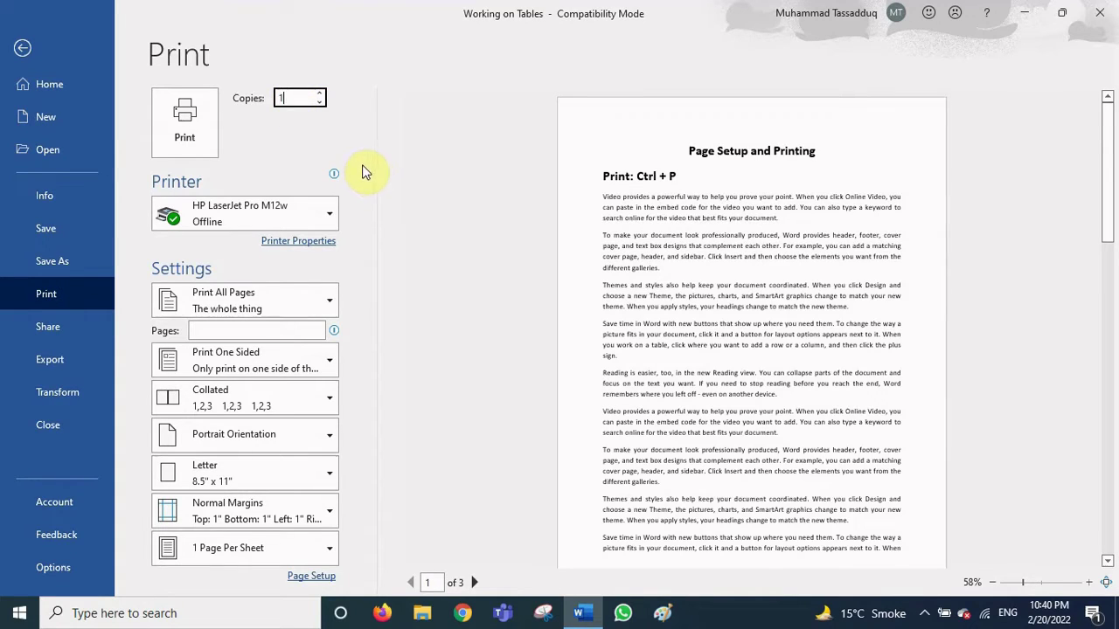
{"action": "left_click", "coordinate": [330, 215]}
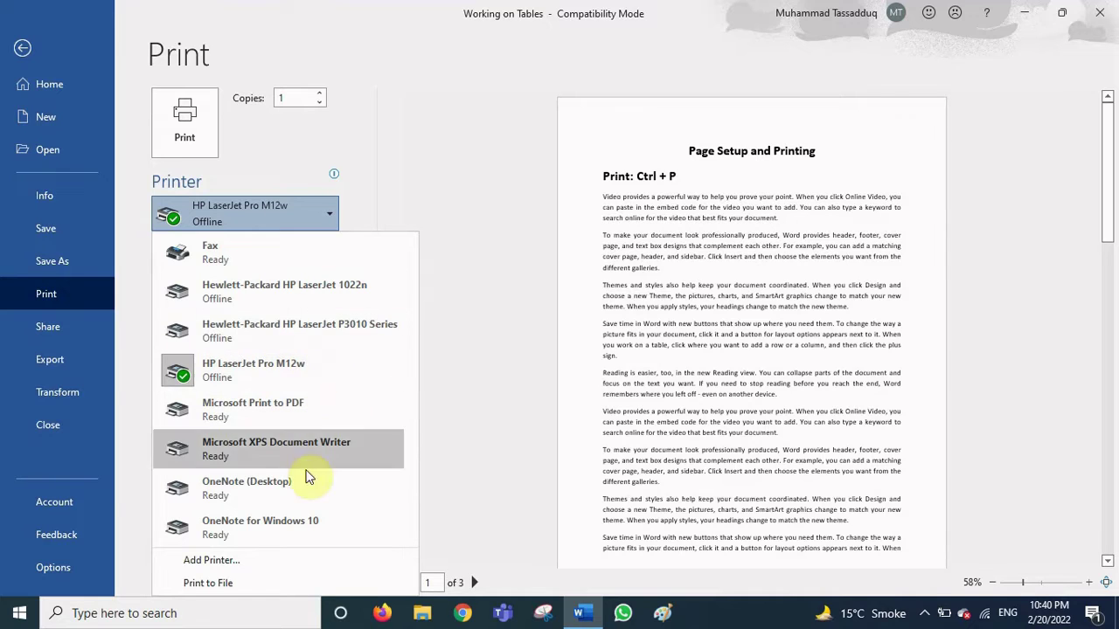
{"action": "left_click", "coordinate": [341, 367]}
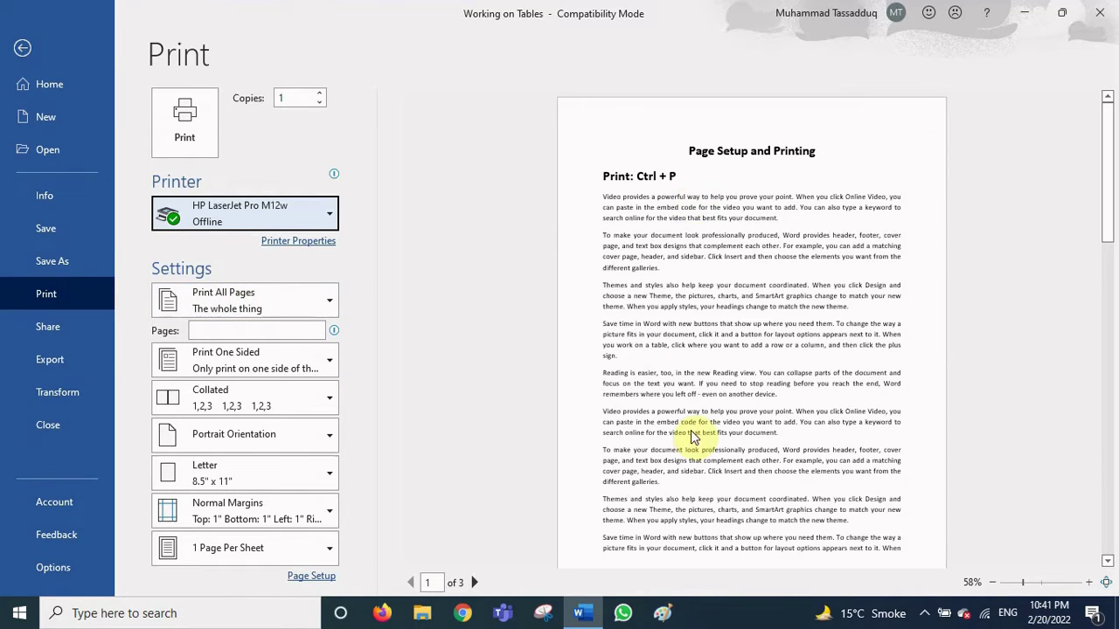
Review the page range choices and set the print range to the current page only
{"action": "left_click", "coordinate": [326, 303]}
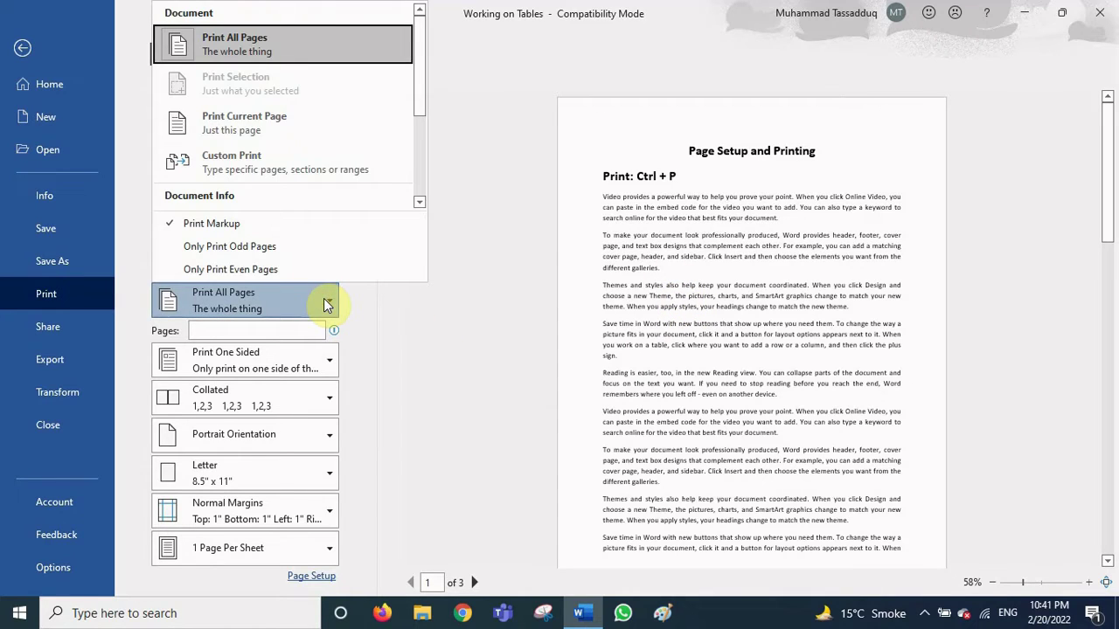
{"action": "left_click", "coordinate": [779, 287]}
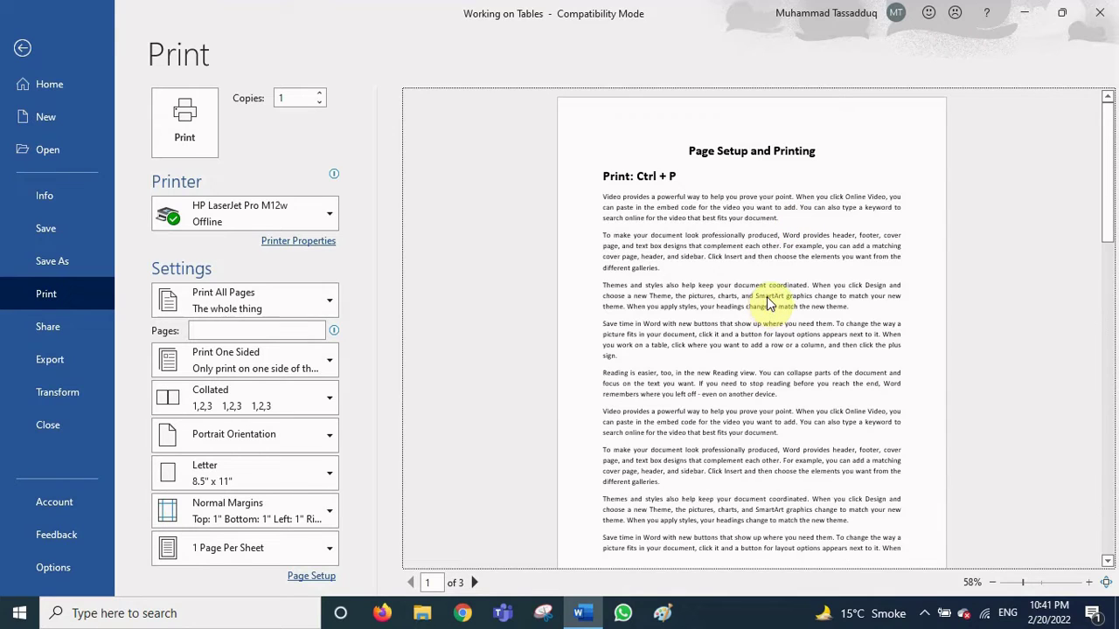
{"action": "left_click", "coordinate": [279, 301]}
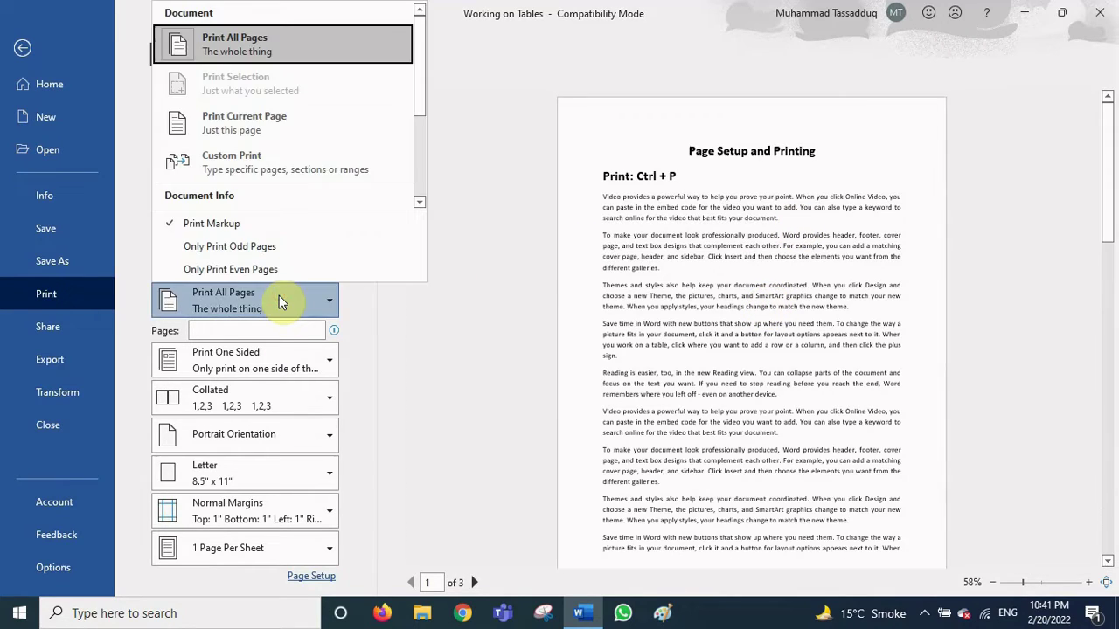
{"action": "left_click", "coordinate": [276, 126]}
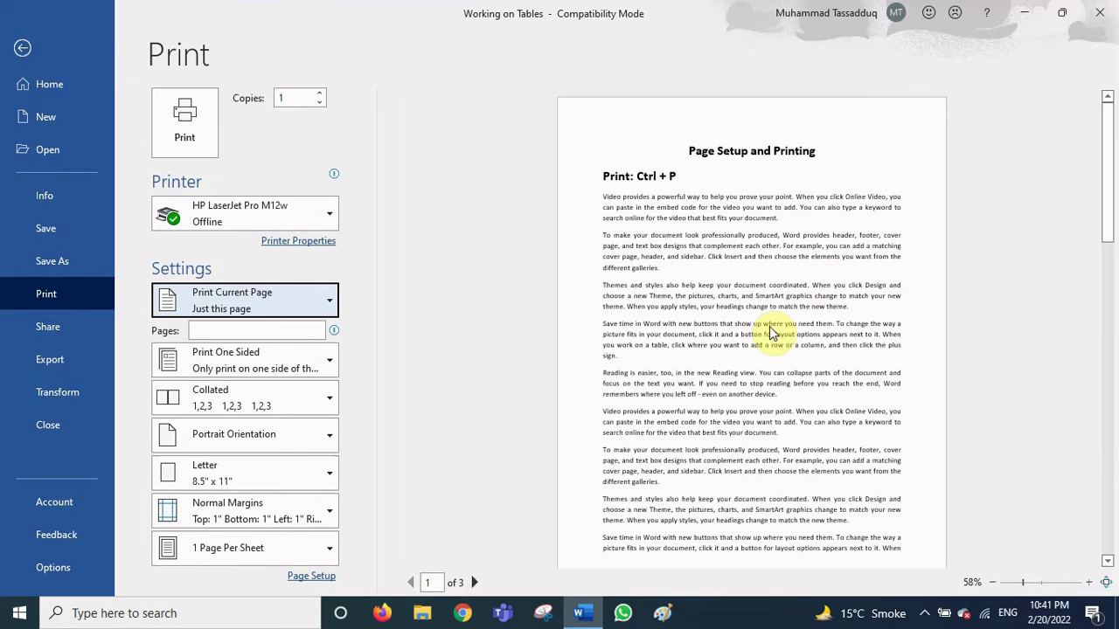
Switch the print range to Custom Print and enter 2,5,7,9 as the pages to print
{"action": "left_click", "coordinate": [288, 298]}
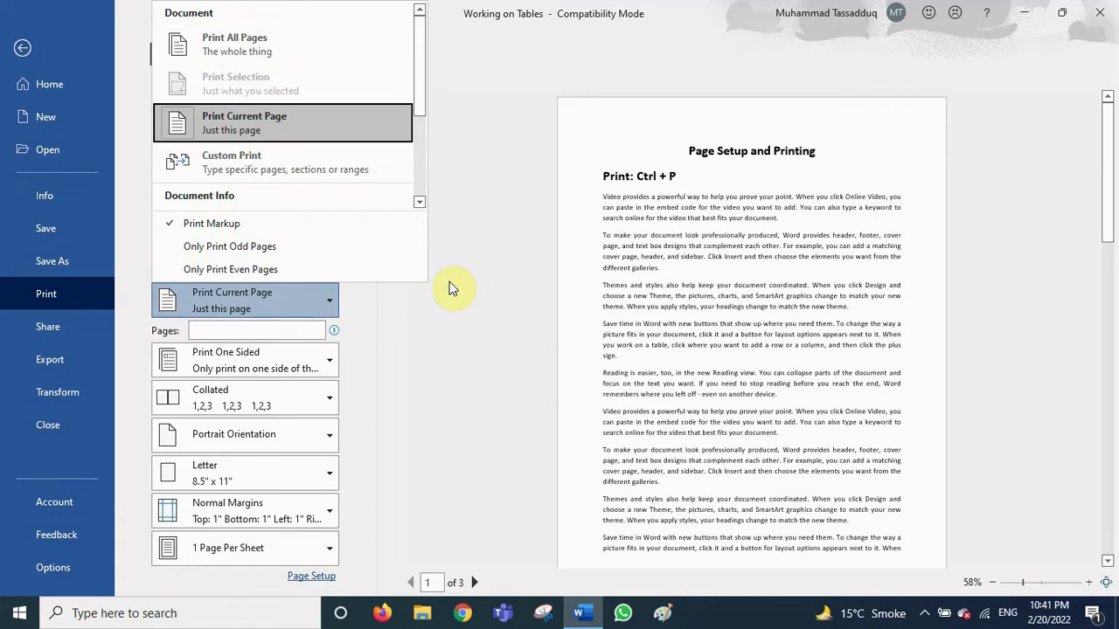
{"action": "left_click", "coordinate": [286, 165]}
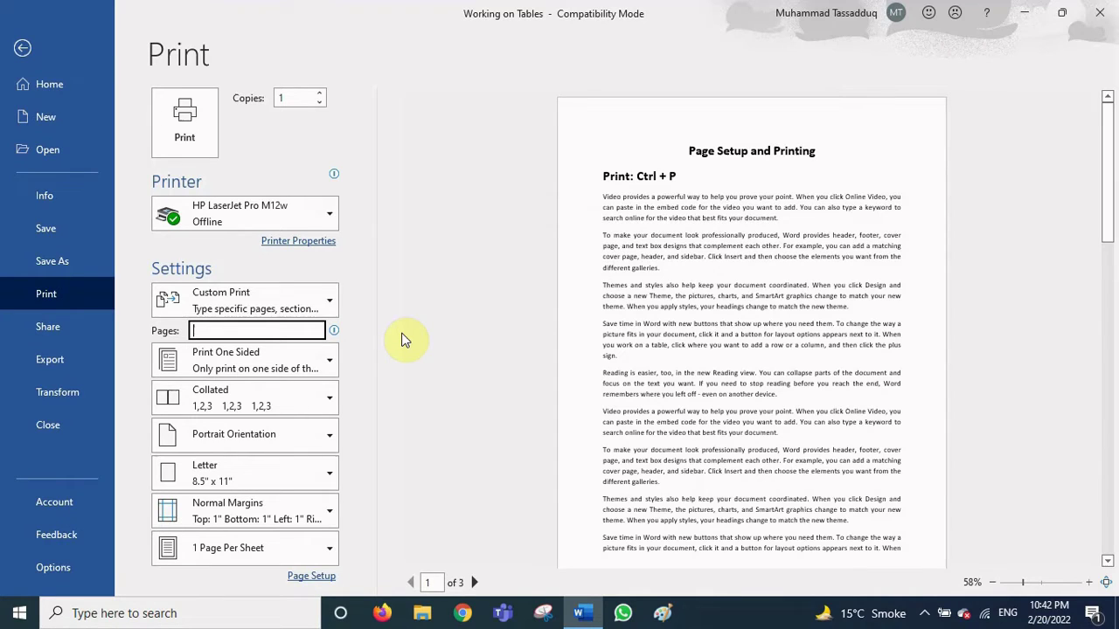
{"action": "type", "text": "2,4"}
{"action": "key", "text": "BackSpace"}
{"action": "type", "text": "5,7,9"}
Replace the custom list of pages with the continuous range 3-7
{"action": "key", "text": "BackSpace"}
{"action": "key", "text": "BackSpace"}
{"action": "key", "text": "BackSpace"}
{"action": "key", "text": "BackSpace"}
{"action": "key", "text": "BackSpace"}
{"action": "key", "text": "BackSpace"}
{"action": "key", "text": "BackSpace"}
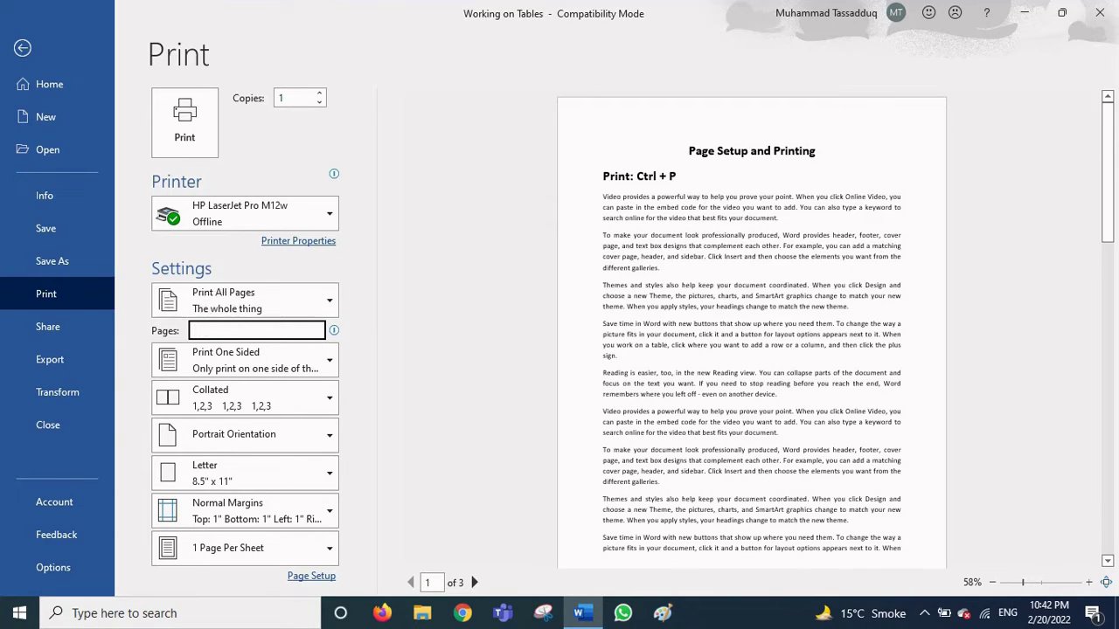
{"action": "type", "text": "3-"}
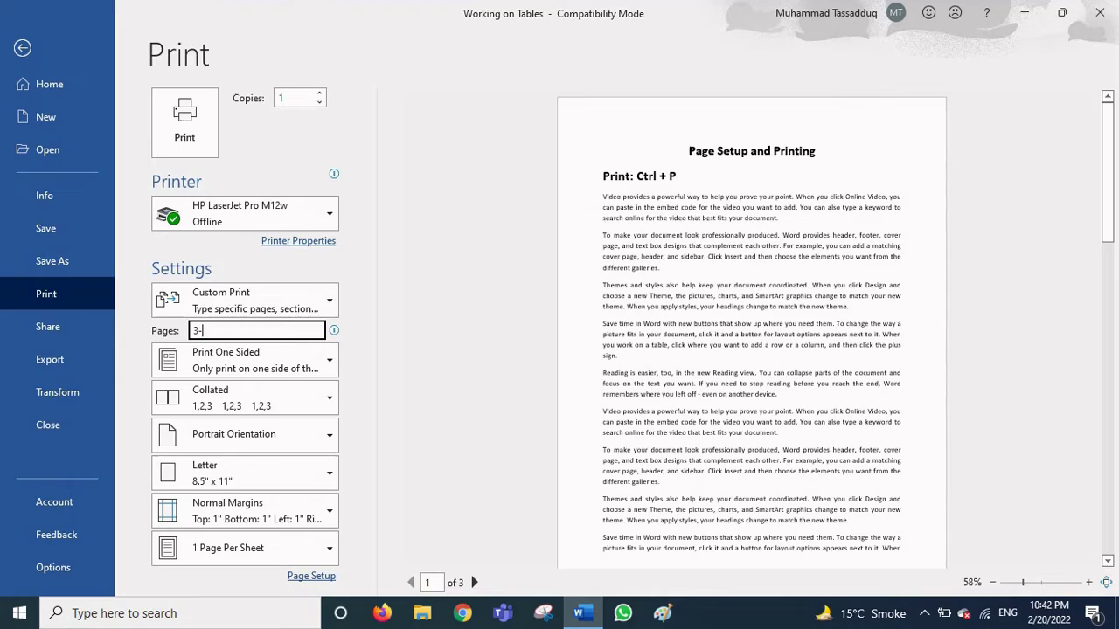
{"action": "type", "text": "7"}
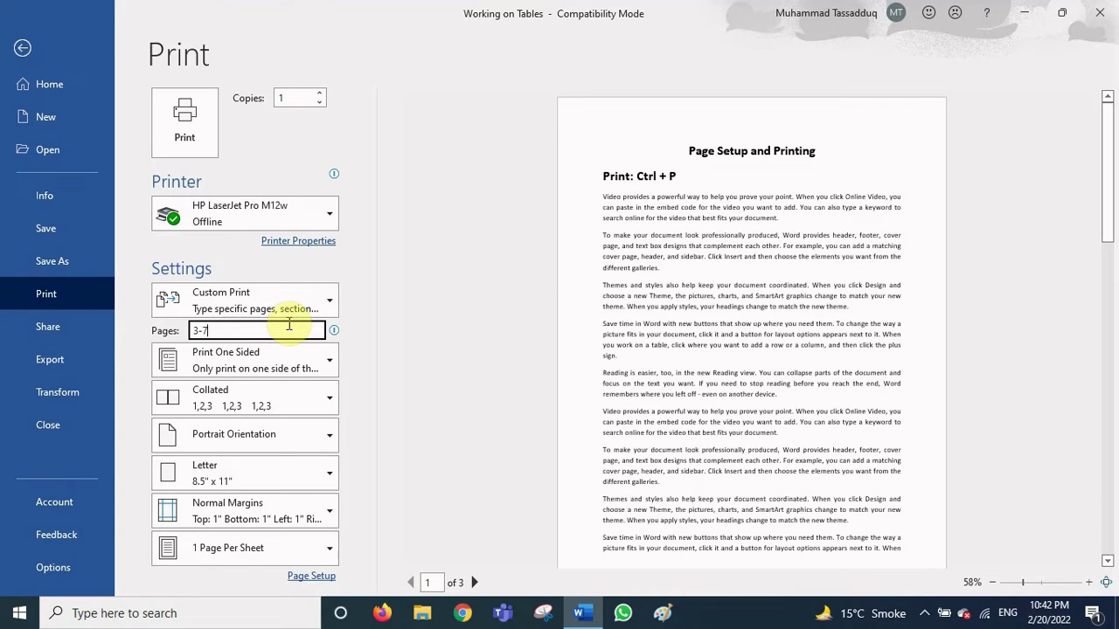
Return to the document and select the text from the "Page Setup and Printing" title through the second body paragraph
{"action": "left_click", "coordinate": [22, 48]}
{"action": "scroll", "coordinate": [472, 367], "scroll_direction": "down", "scroll_amount": 1}
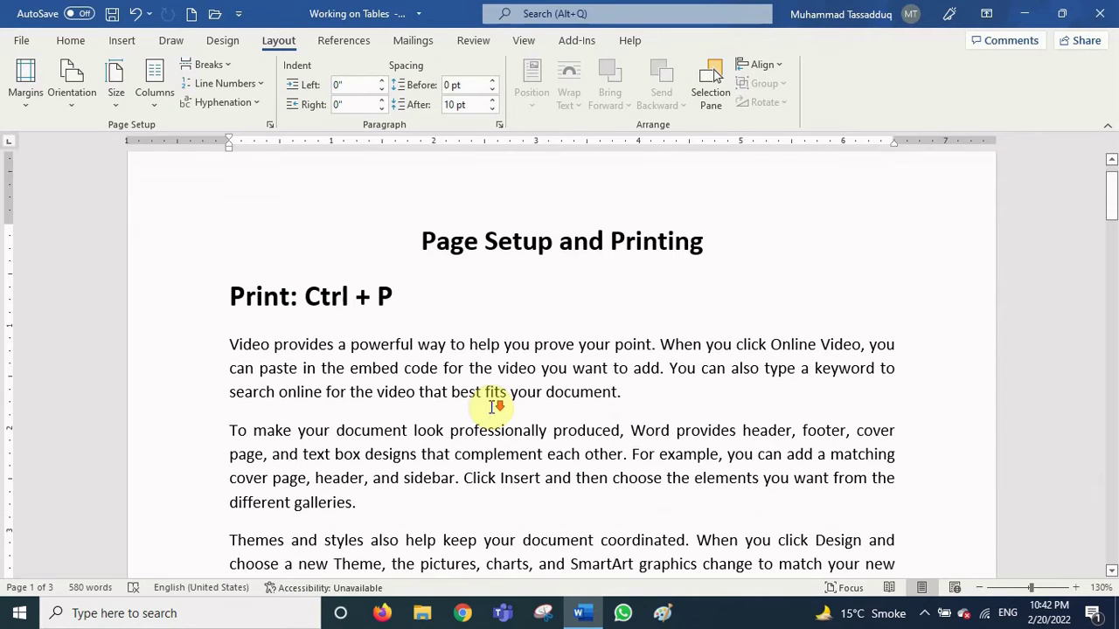
{"action": "left_click_drag", "start_coordinate": [410, 241], "coordinate": [556, 244]}
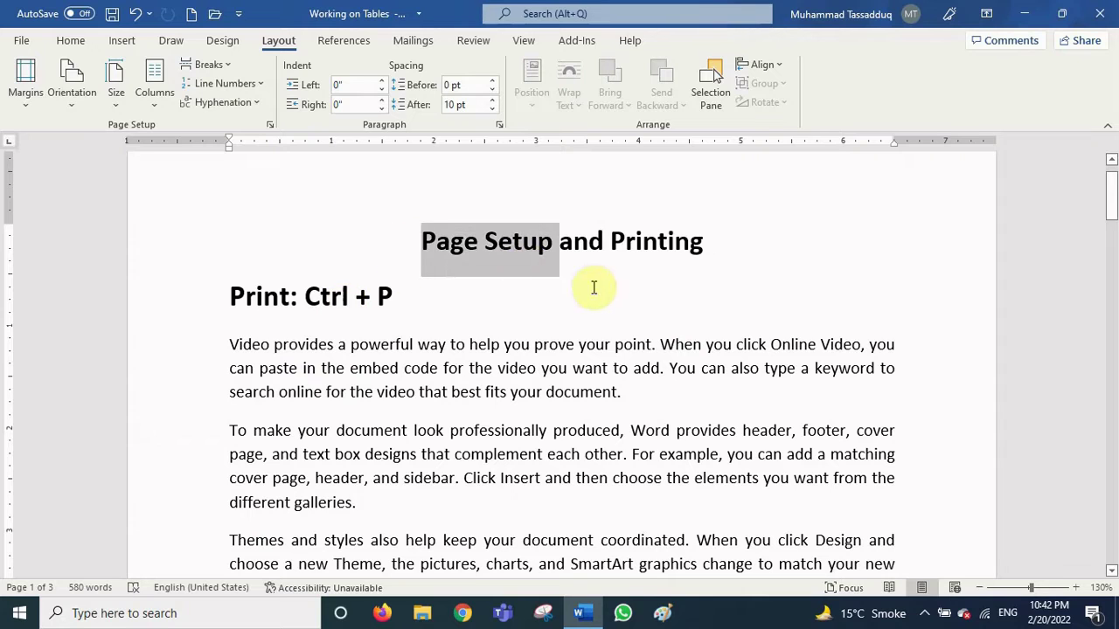
{"action": "left_click_drag", "start_coordinate": [594, 287], "coordinate": [664, 496]}
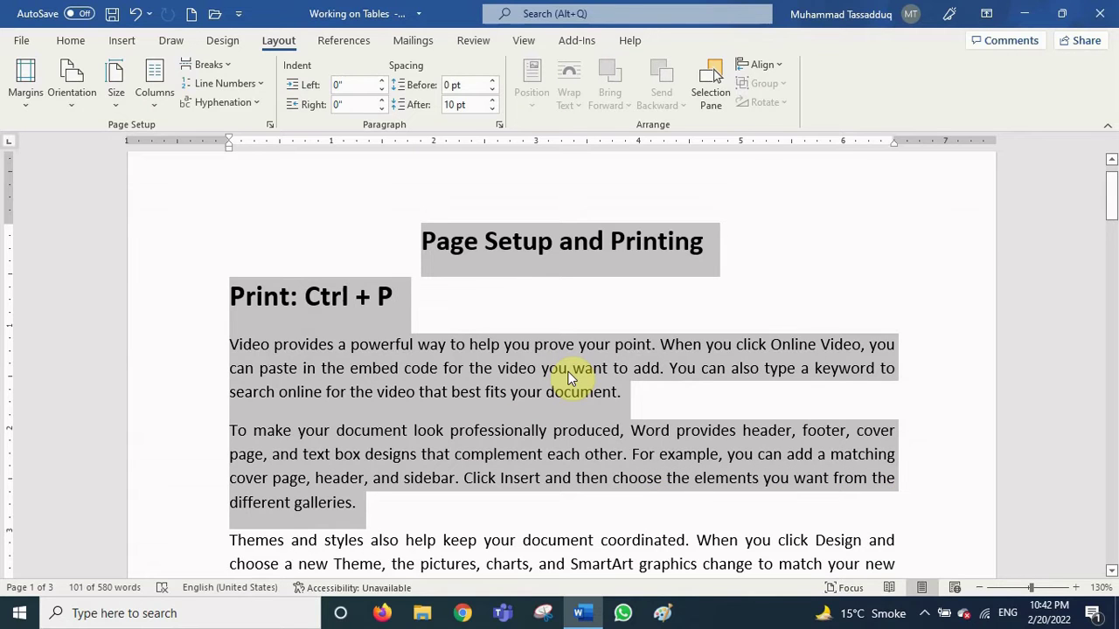
{"action": "scroll", "coordinate": [544, 475], "scroll_direction": "down", "scroll_amount": 3}
{"action": "scroll", "coordinate": [544, 474], "scroll_direction": "up", "scroll_amount": 4}
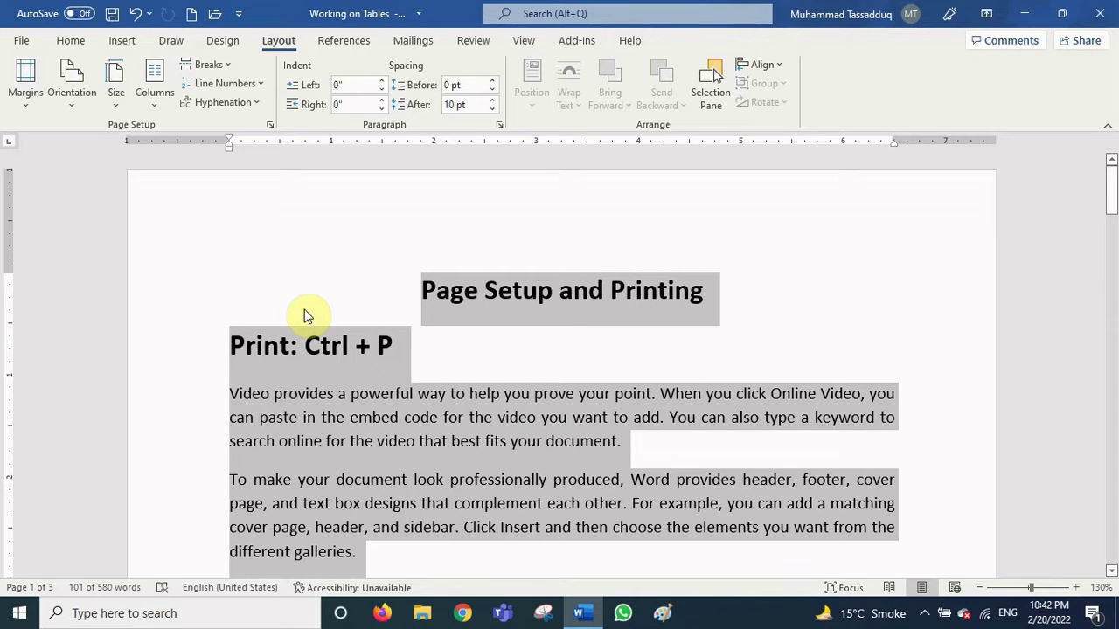
Reopen the print settings and limit the print range to the selected text
{"action": "key", "text": "ctrl+p"}
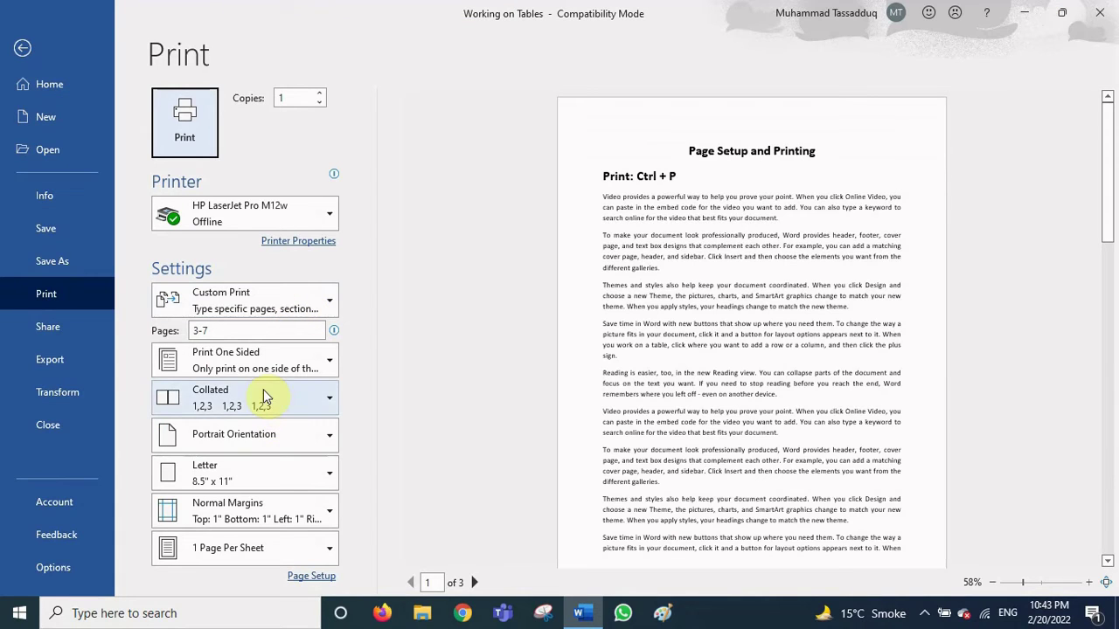
{"action": "left_click", "coordinate": [328, 308]}
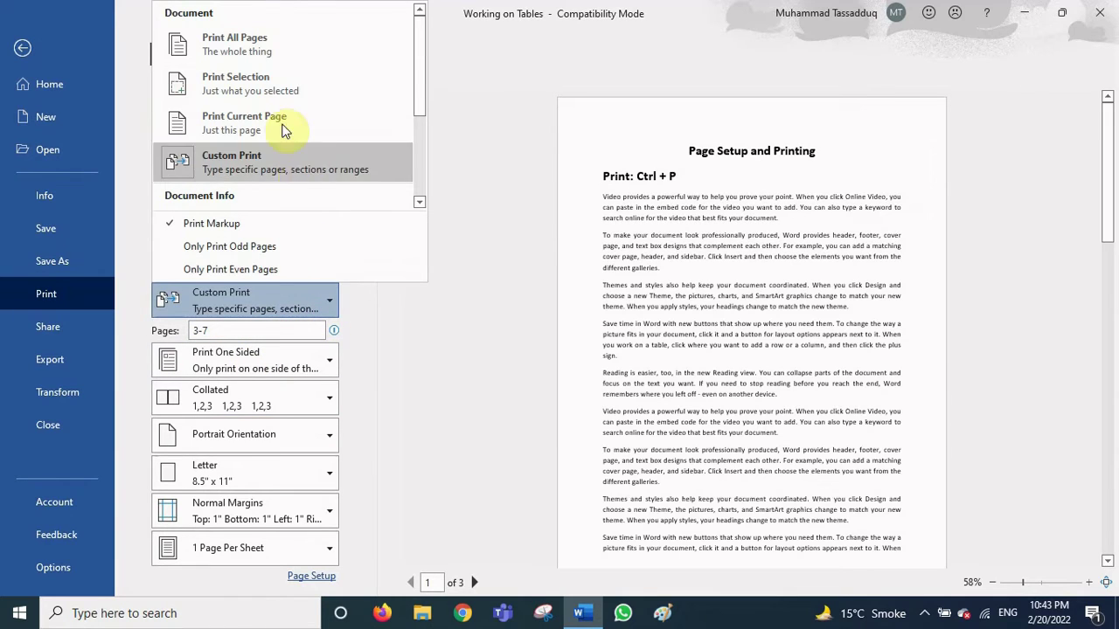
{"action": "left_click", "coordinate": [262, 91]}
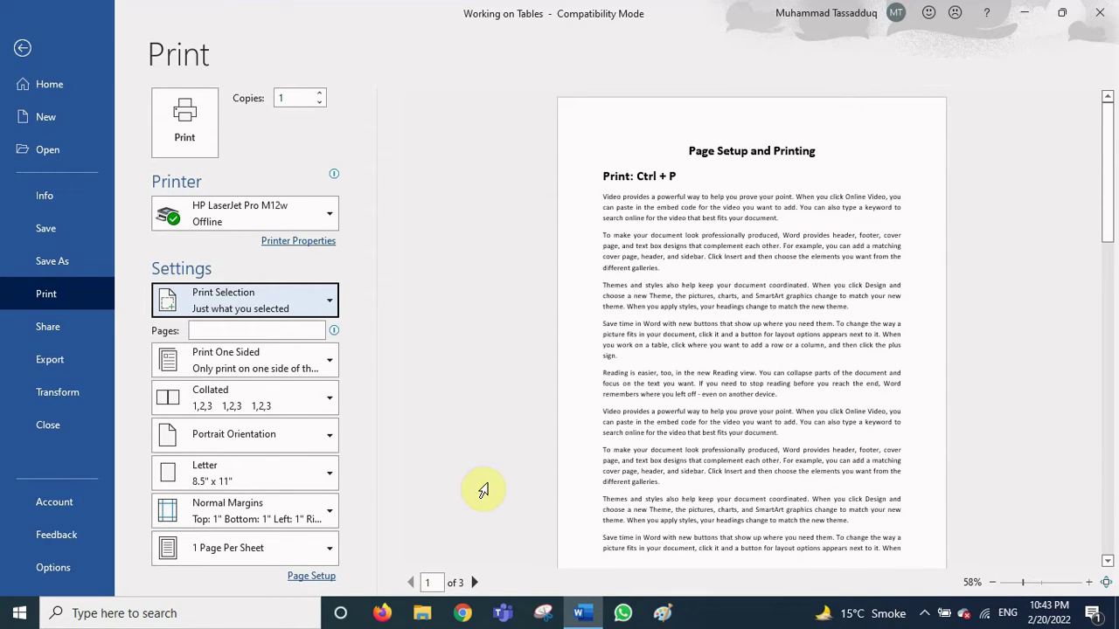
Set the print range to Print All Pages and check the one-sided and both-sides printing options, keeping one-sided
{"action": "left_click", "coordinate": [330, 303]}
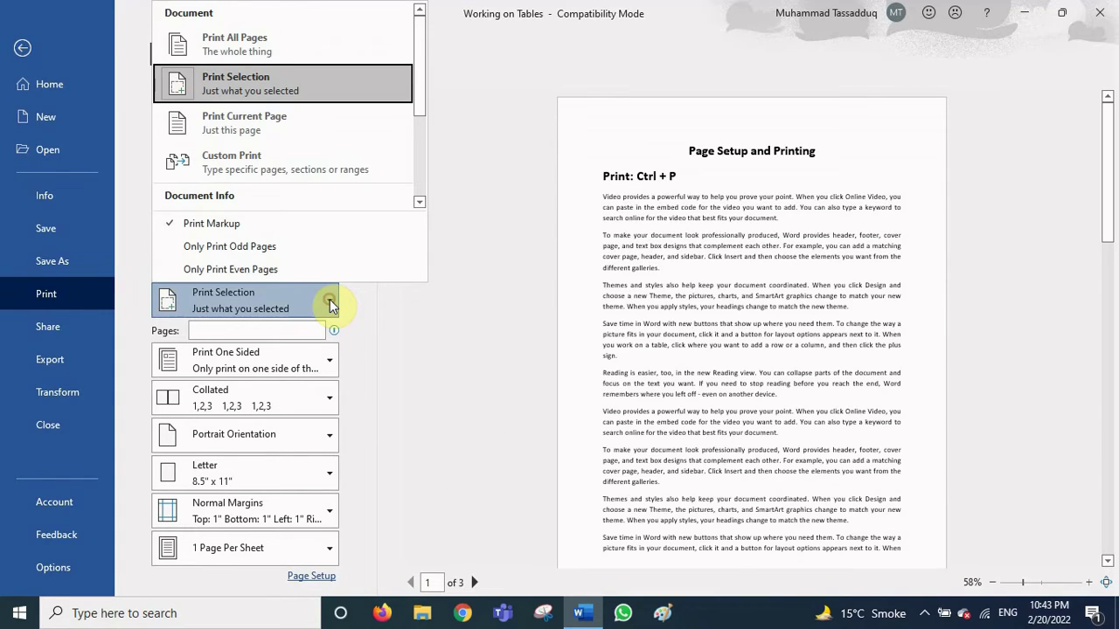
{"action": "left_click", "coordinate": [267, 52]}
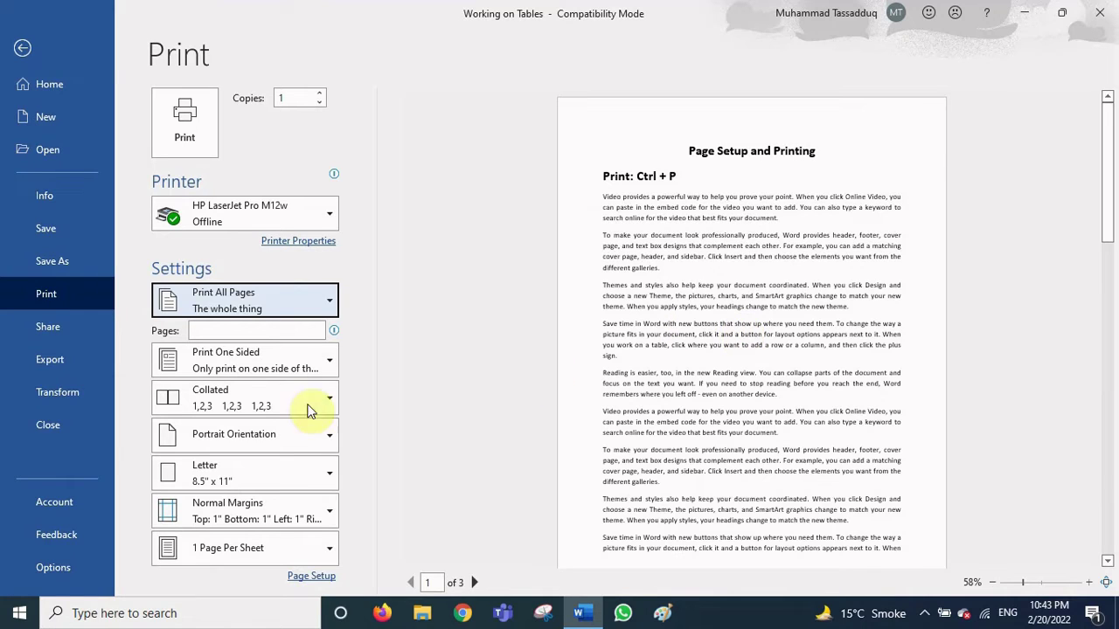
{"action": "left_click", "coordinate": [324, 366]}
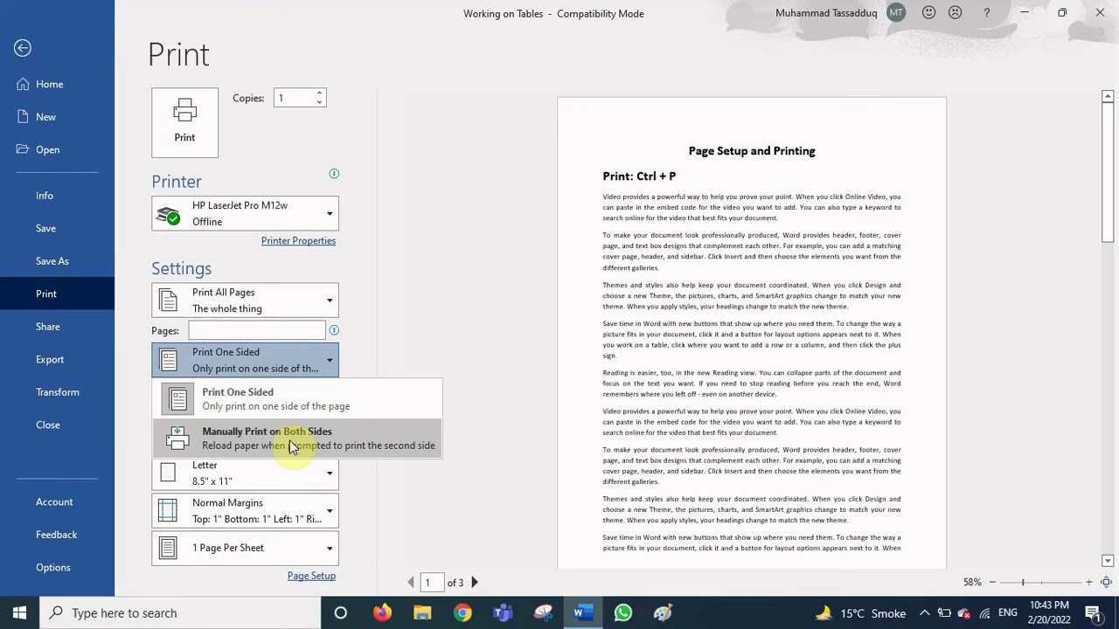
{"action": "left_click", "coordinate": [493, 304]}
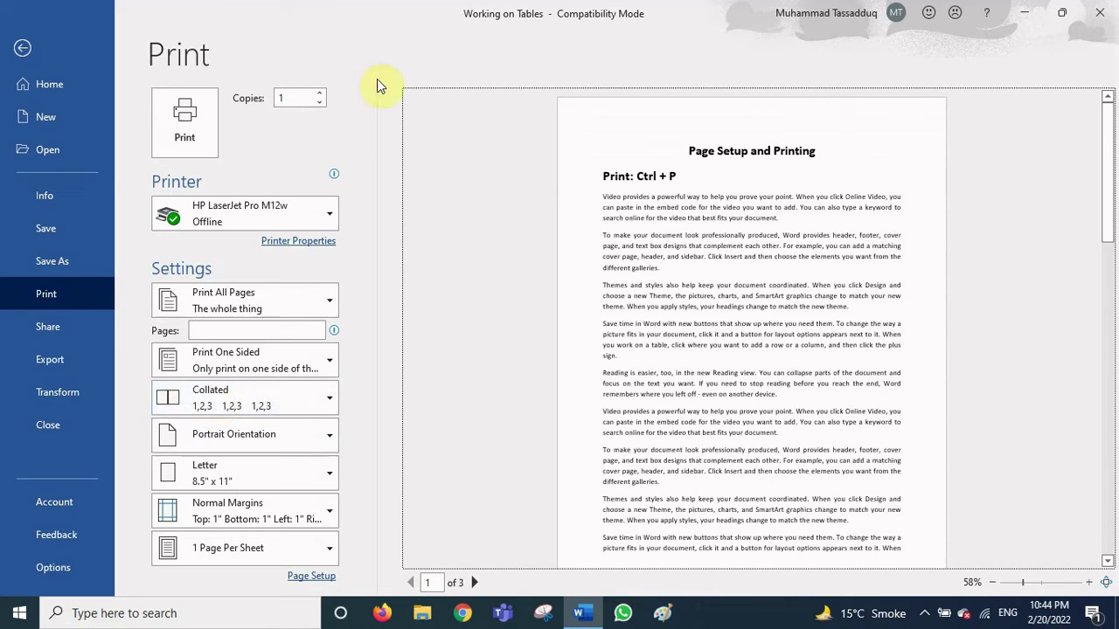
Set the number of copies to 4 and the page collation to Uncollated
{"action": "left_click", "coordinate": [321, 95]}
{"action": "left_click", "coordinate": [322, 94]}
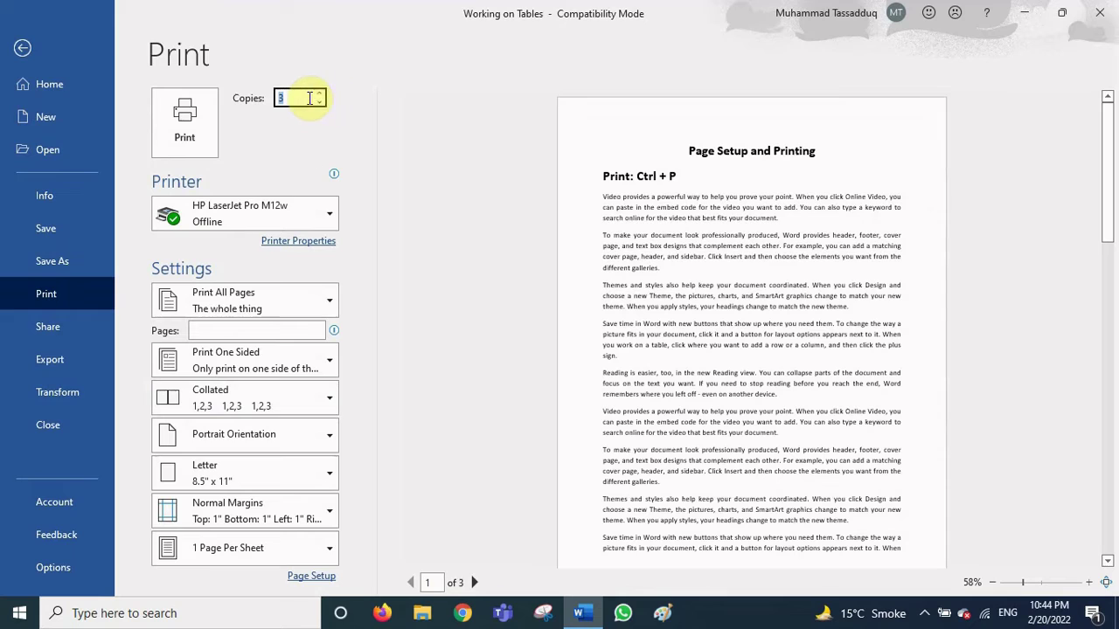
{"action": "left_click", "coordinate": [322, 94]}
{"action": "left_click", "coordinate": [299, 96]}
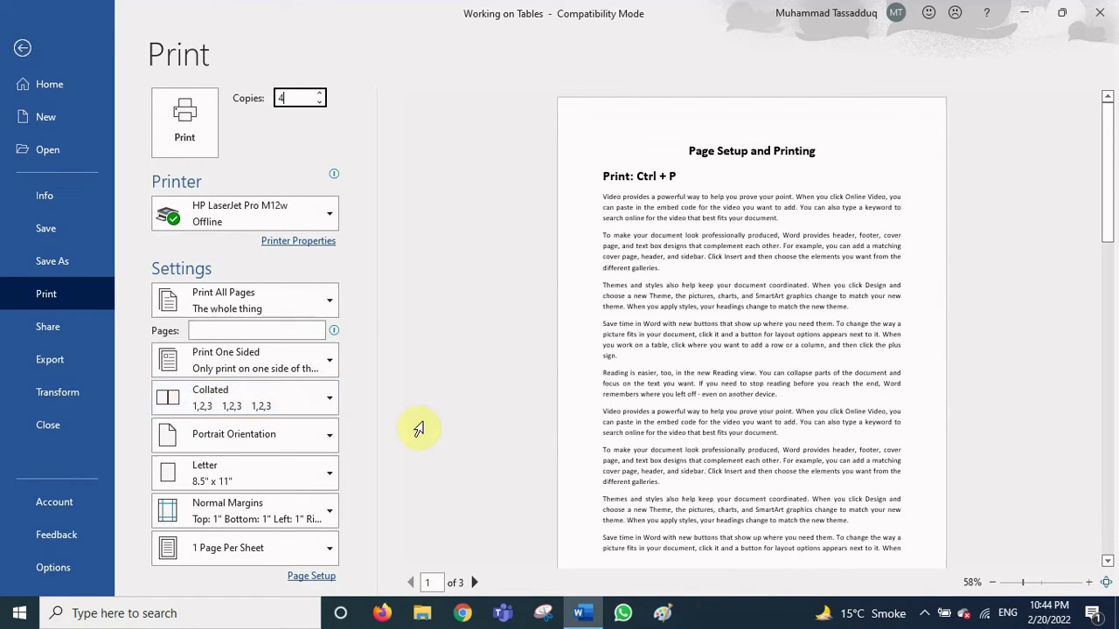
{"action": "left_click", "coordinate": [324, 403]}
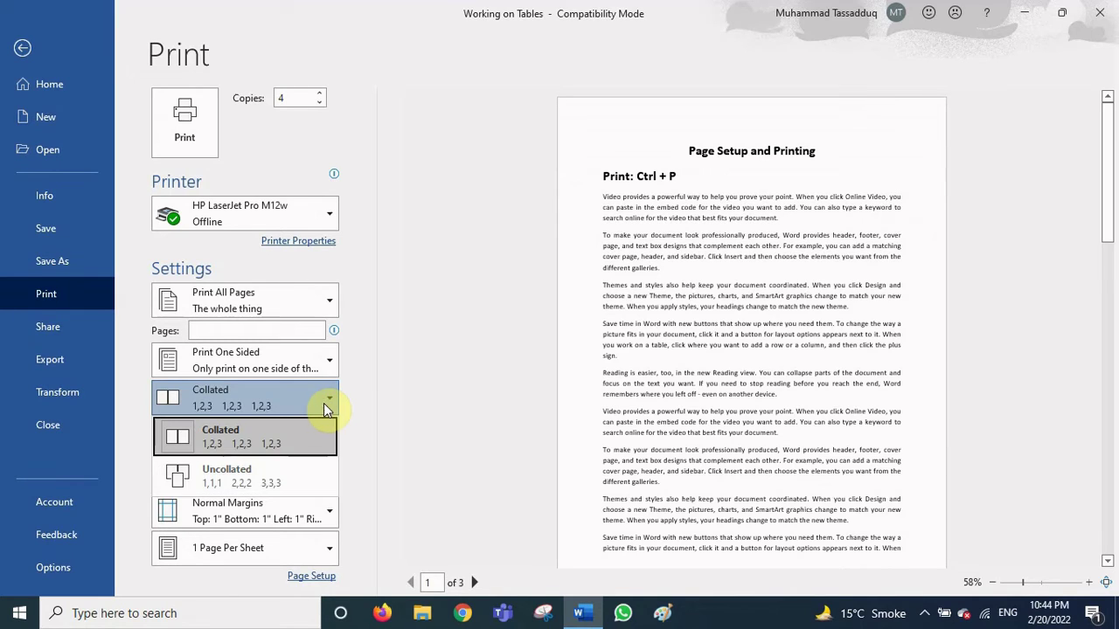
{"action": "left_click", "coordinate": [270, 483]}
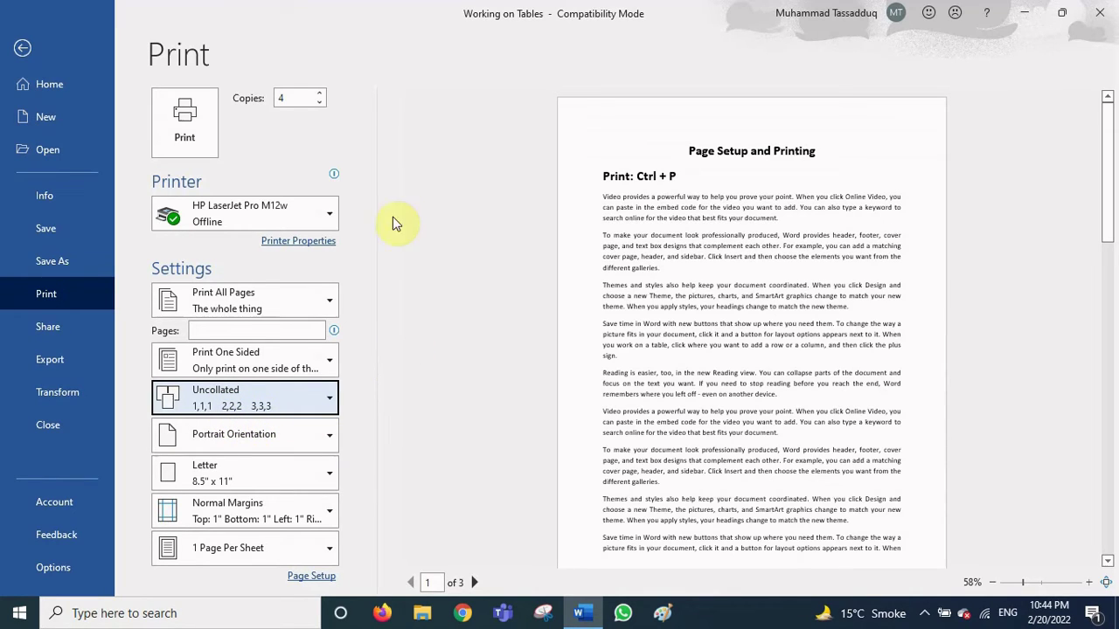
Reduce the number of copies to 1
{"action": "left_click", "coordinate": [320, 102]}
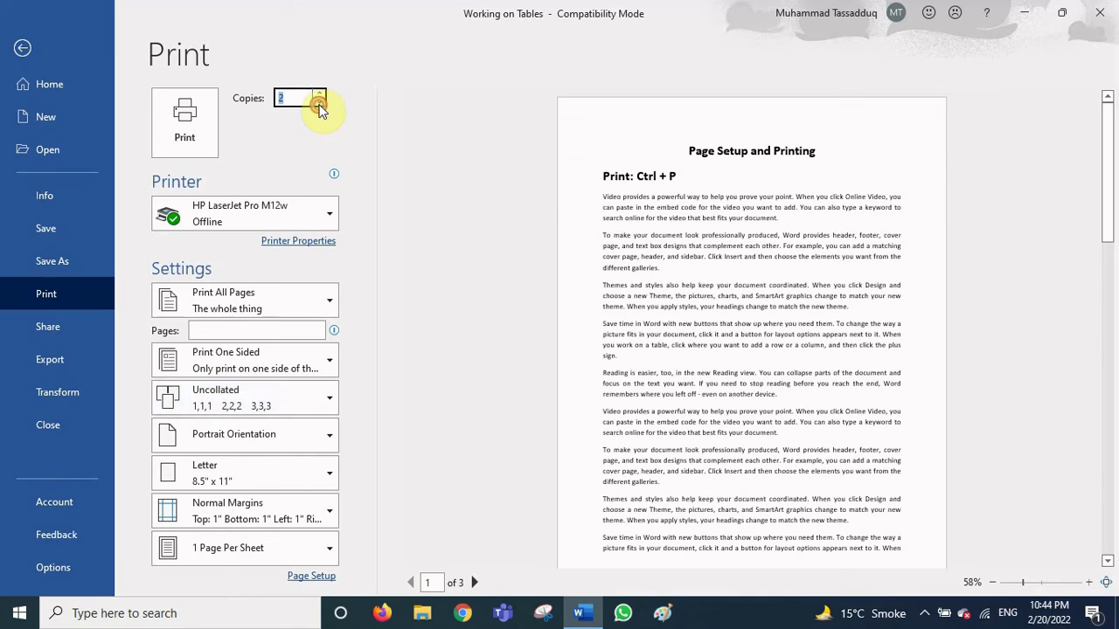
{"action": "left_click", "coordinate": [320, 102]}
{"action": "left_click", "coordinate": [320, 102]}
{"action": "left_click", "coordinate": [309, 98]}
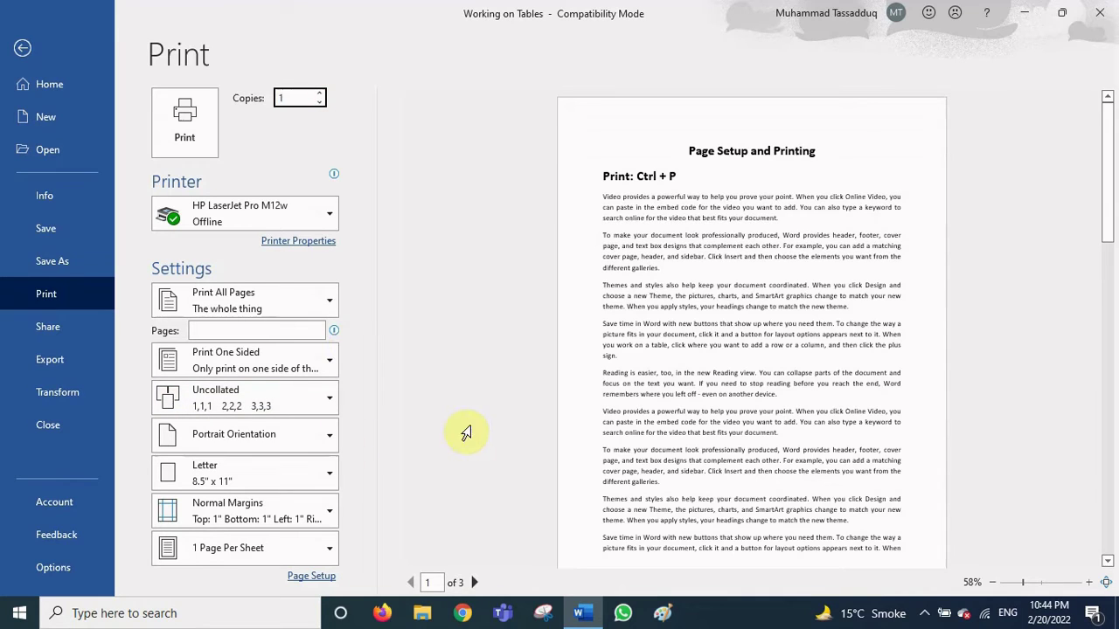
Preview the document in Landscape Orientation and restore Portrait Orientation
{"action": "left_click", "coordinate": [269, 441]}
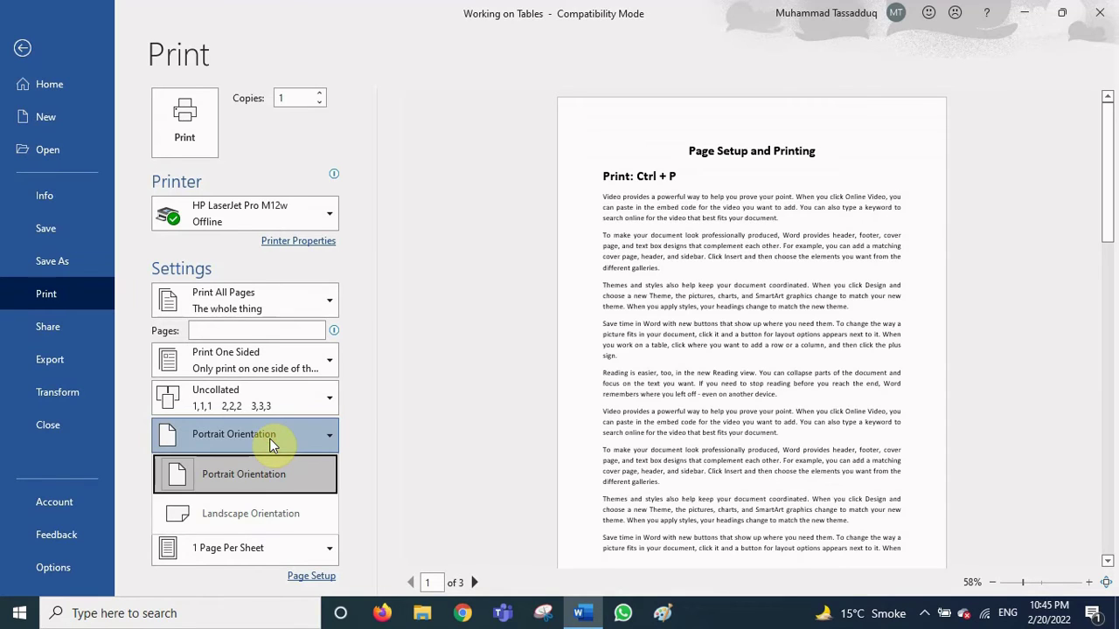
{"action": "left_click", "coordinate": [252, 526]}
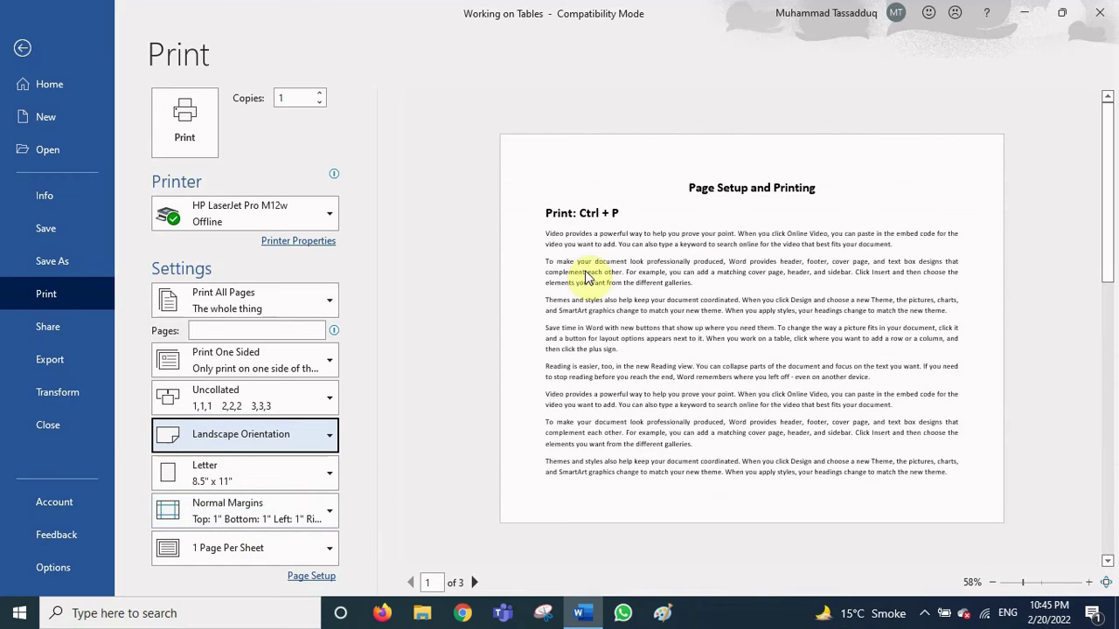
{"action": "left_click", "coordinate": [288, 439]}
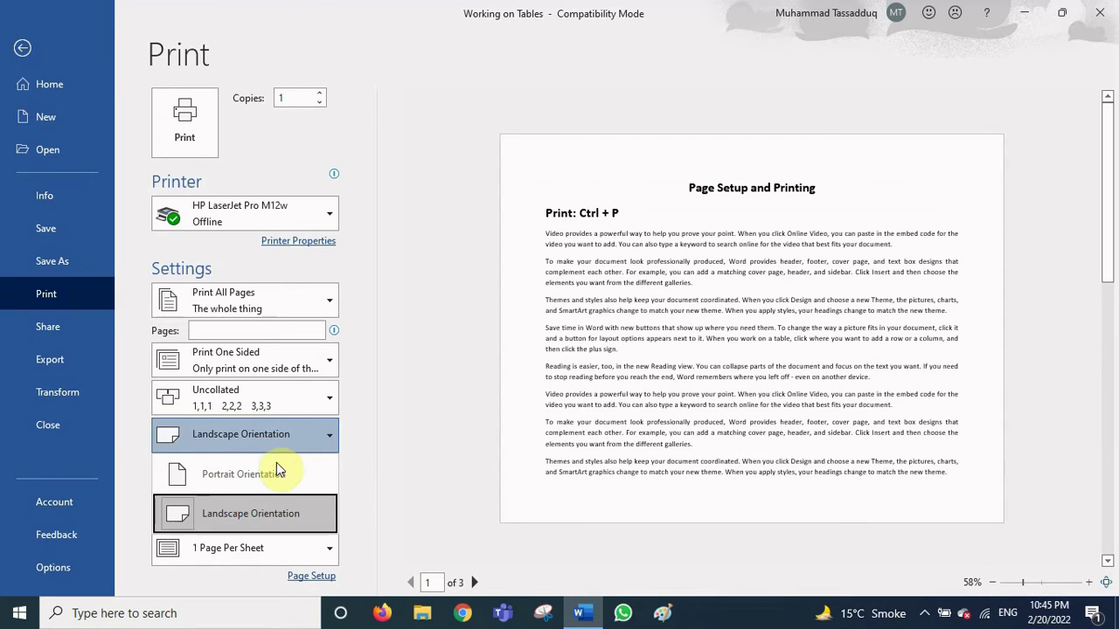
{"action": "left_click", "coordinate": [269, 489]}
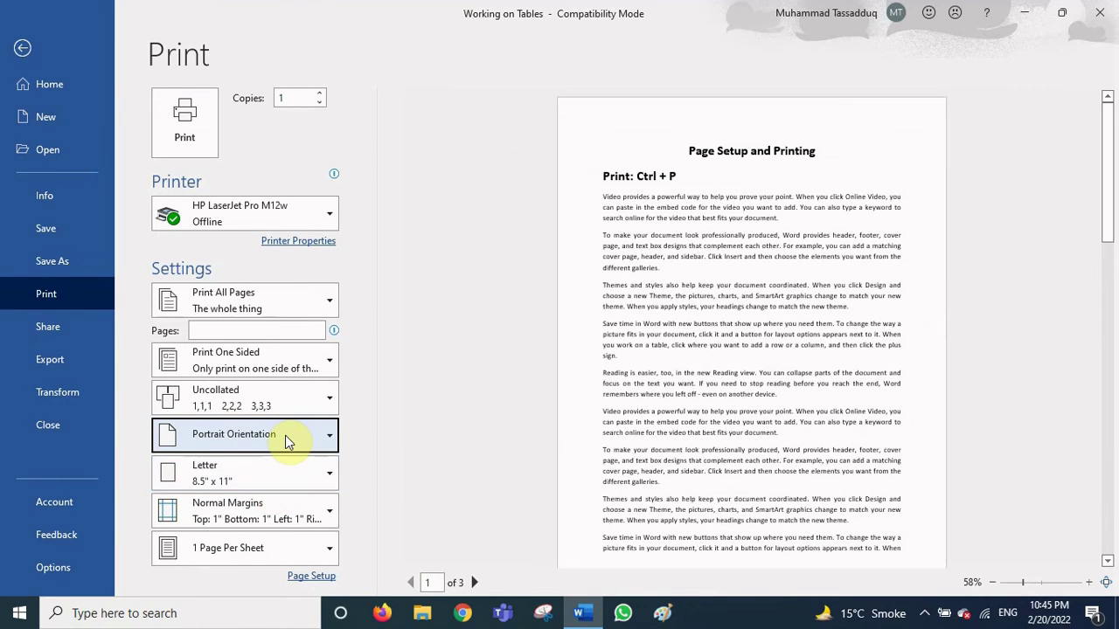
Check the available paper sizes, keeping Letter, and look through the margin presets, keeping Normal Margins
{"action": "left_click", "coordinate": [322, 475]}
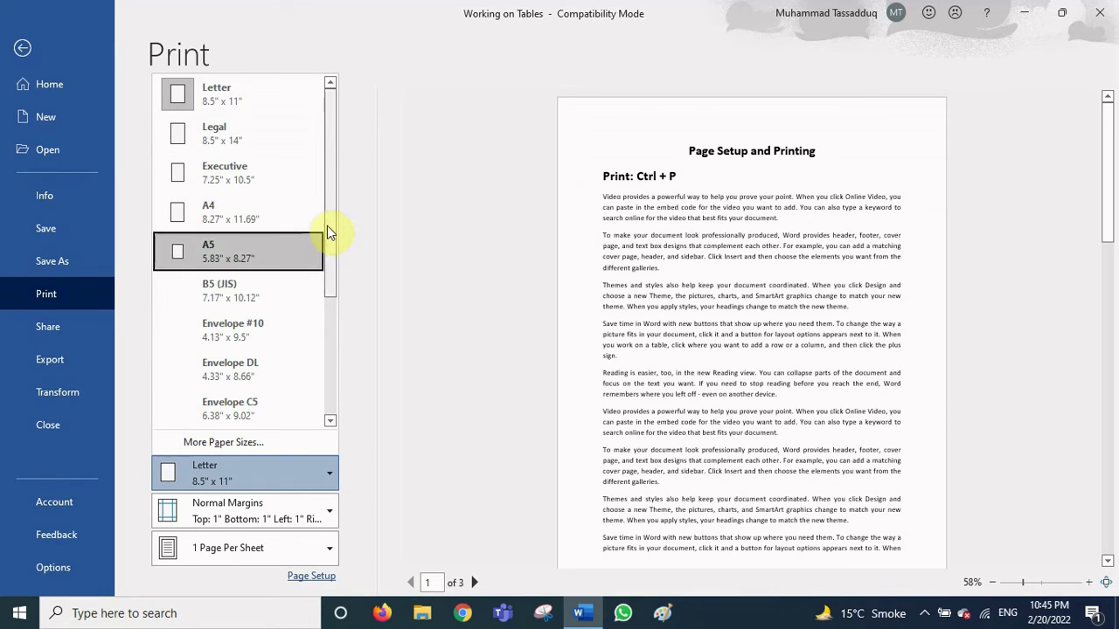
{"action": "left_click", "coordinate": [283, 102]}
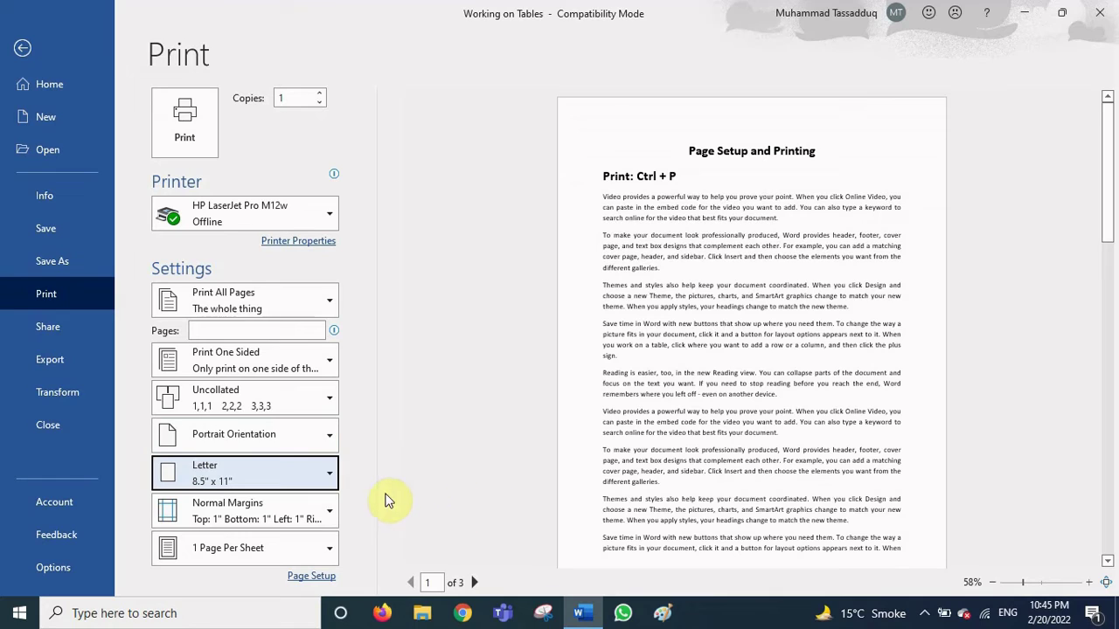
{"action": "left_click", "coordinate": [320, 514]}
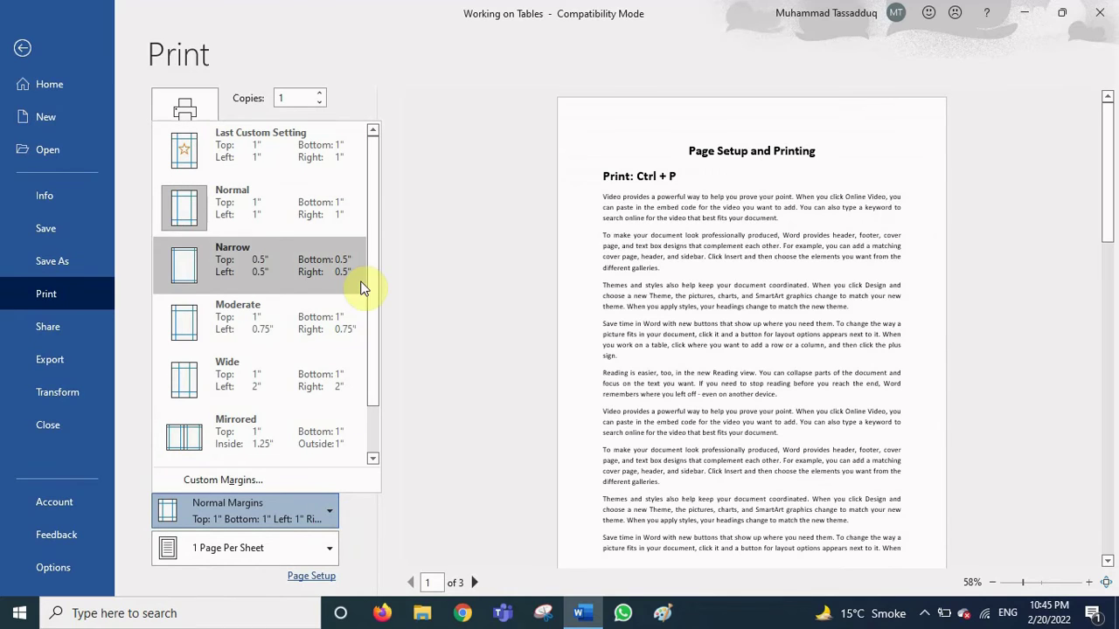
{"action": "scroll", "coordinate": [370, 294], "scroll_direction": "down", "scroll_amount": 1}
{"action": "left_click_drag", "start_coordinate": [376, 365], "coordinate": [378, 184]}
{"action": "left_click", "coordinate": [482, 510]}
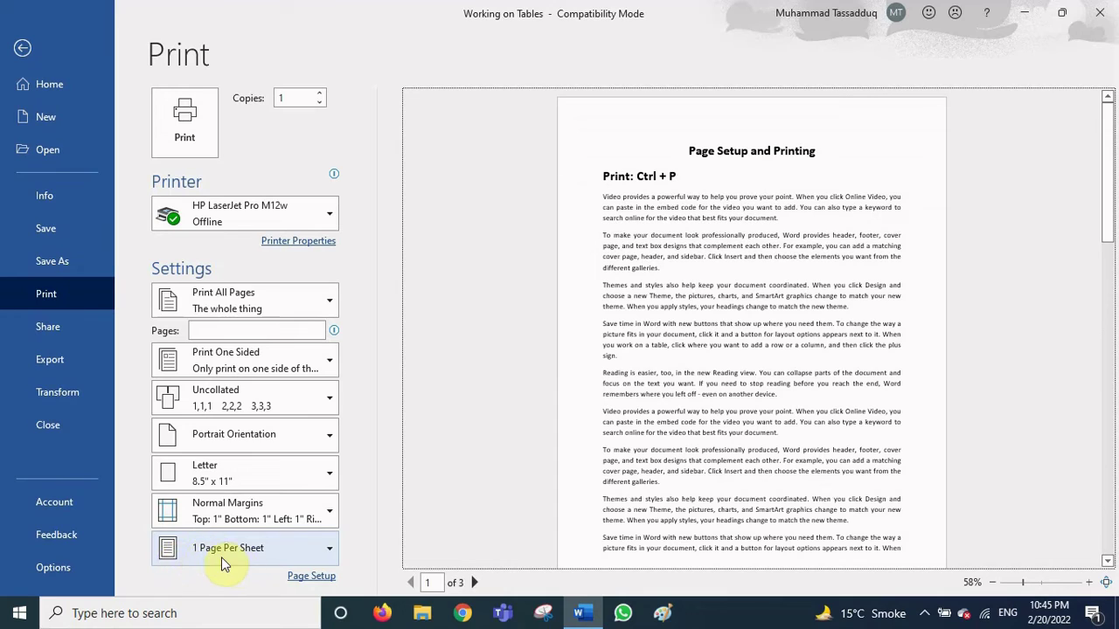
Try 4 Pages Per Sheet for the printout and settle on 2 Pages Per Sheet
{"action": "left_click", "coordinate": [325, 547]}
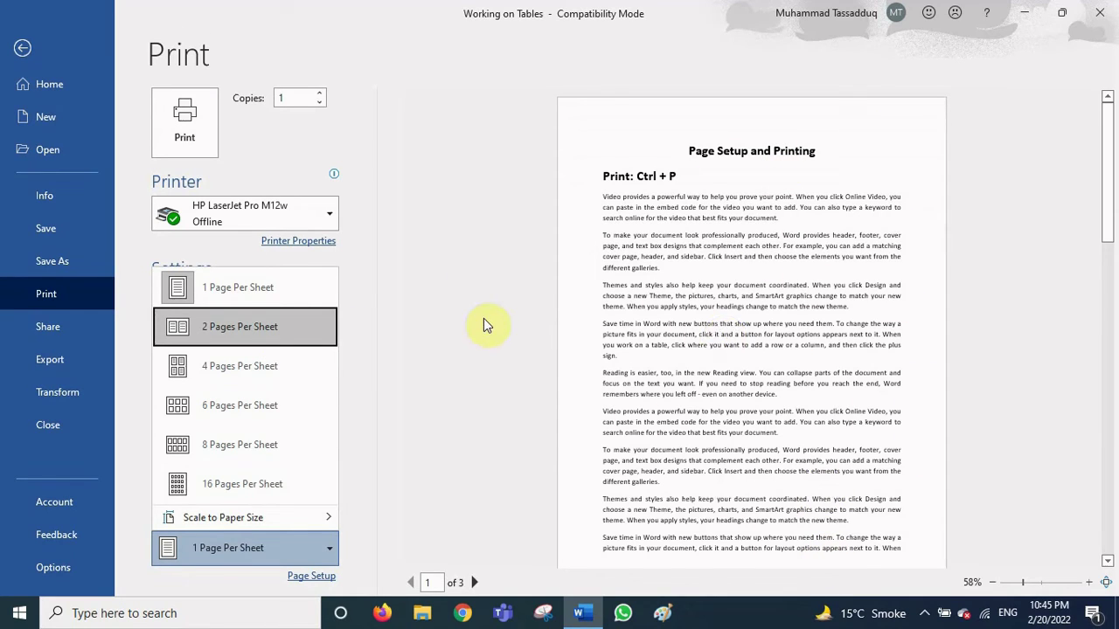
{"action": "left_click", "coordinate": [253, 377]}
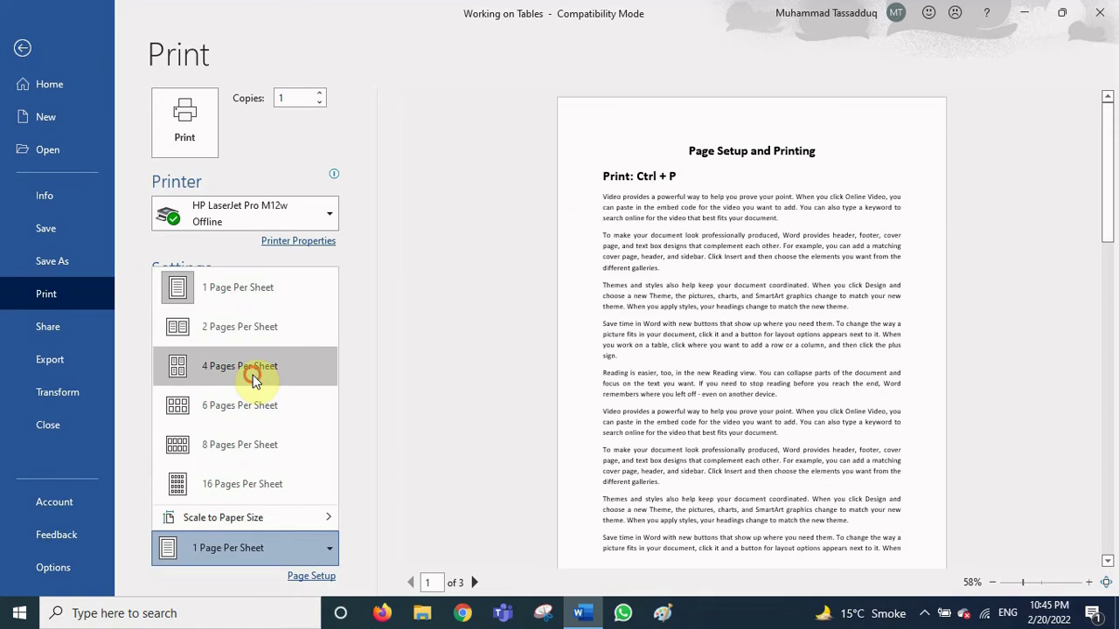
{"action": "left_click", "coordinate": [261, 550]}
{"action": "left_click", "coordinate": [268, 330]}
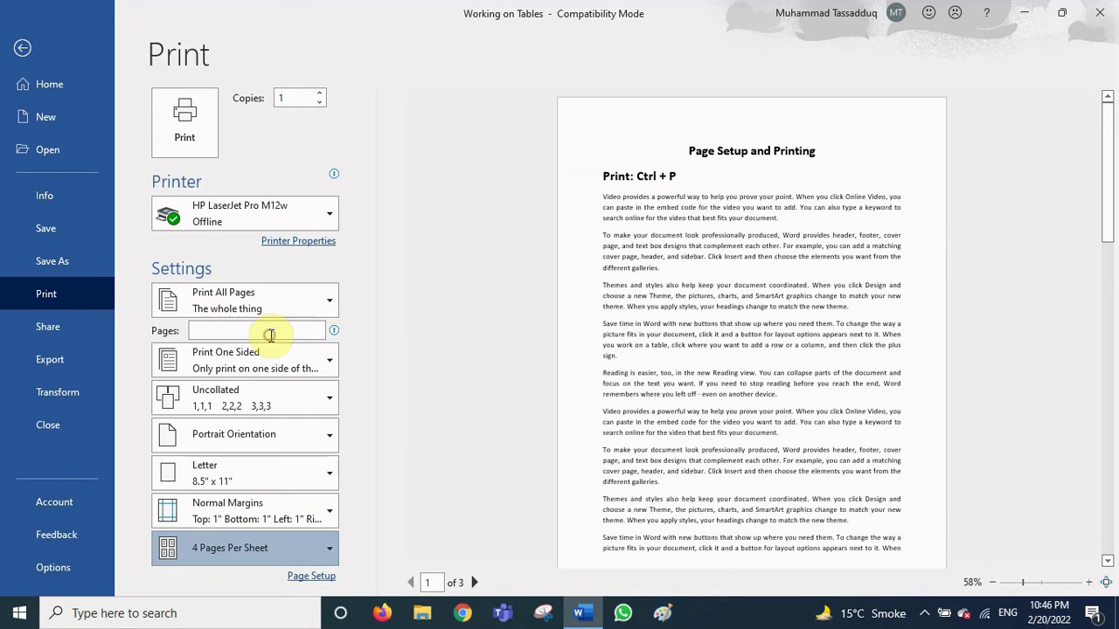
Review the remaining pages-per-sheet choices and the Scale to Paper Size options without changing the selection
{"action": "left_click", "coordinate": [257, 540]}
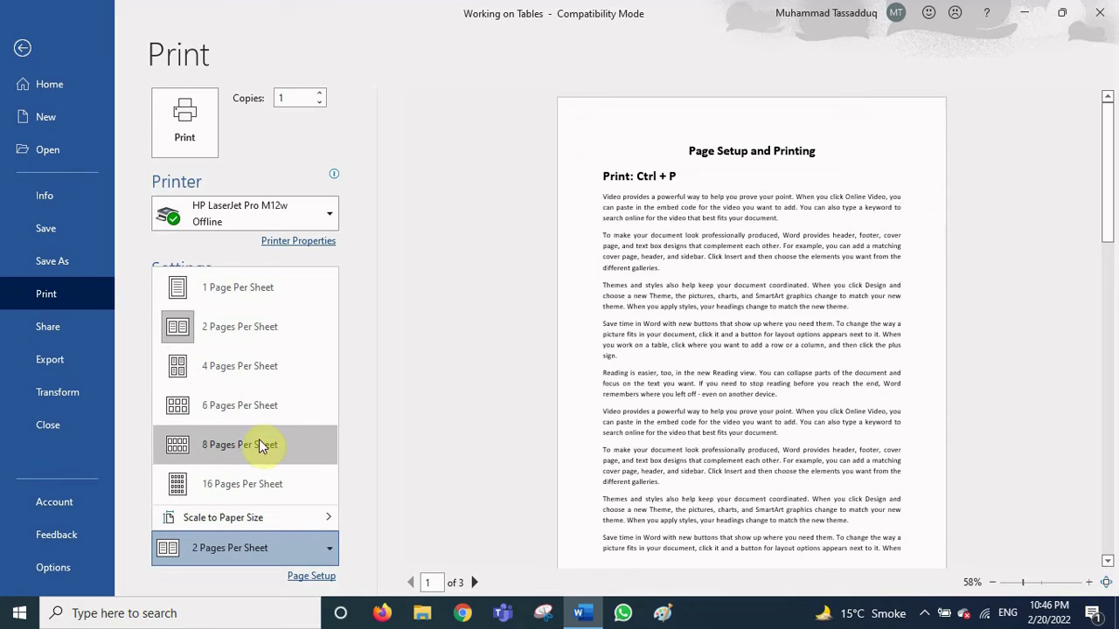
{"action": "left_click", "coordinate": [311, 481]}
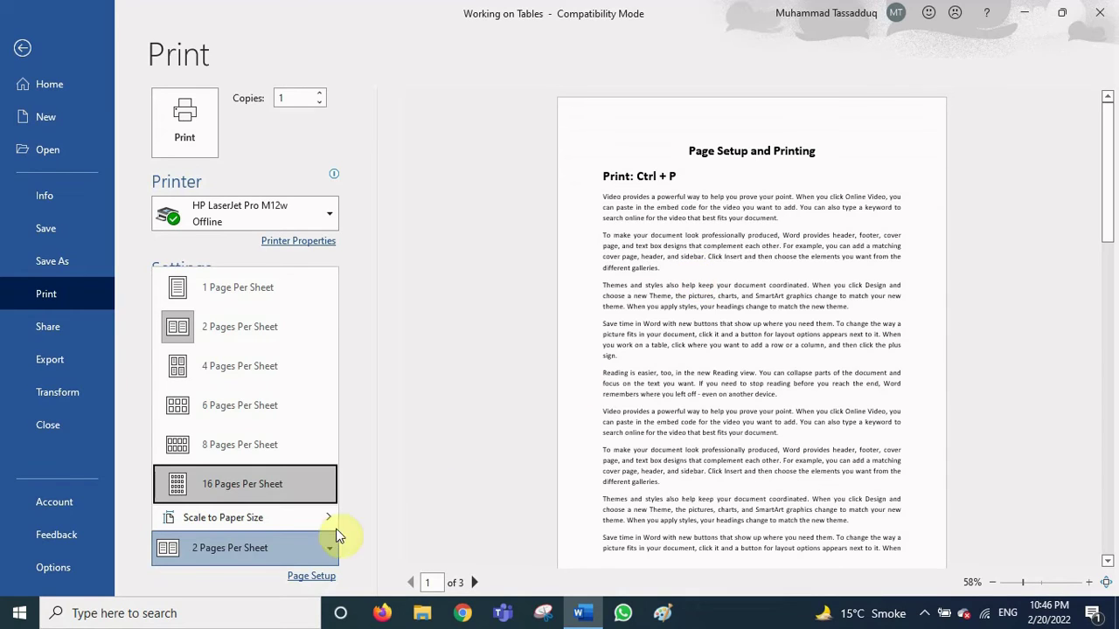
{"action": "mouse_move", "coordinate": [247, 520]}
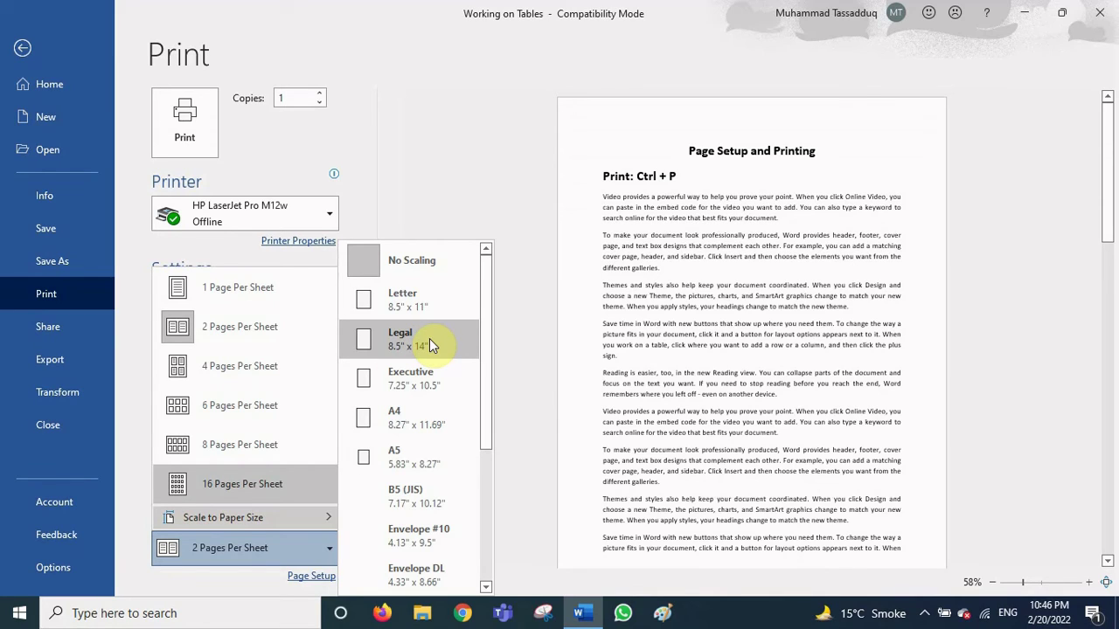
{"action": "left_click", "coordinate": [839, 241]}
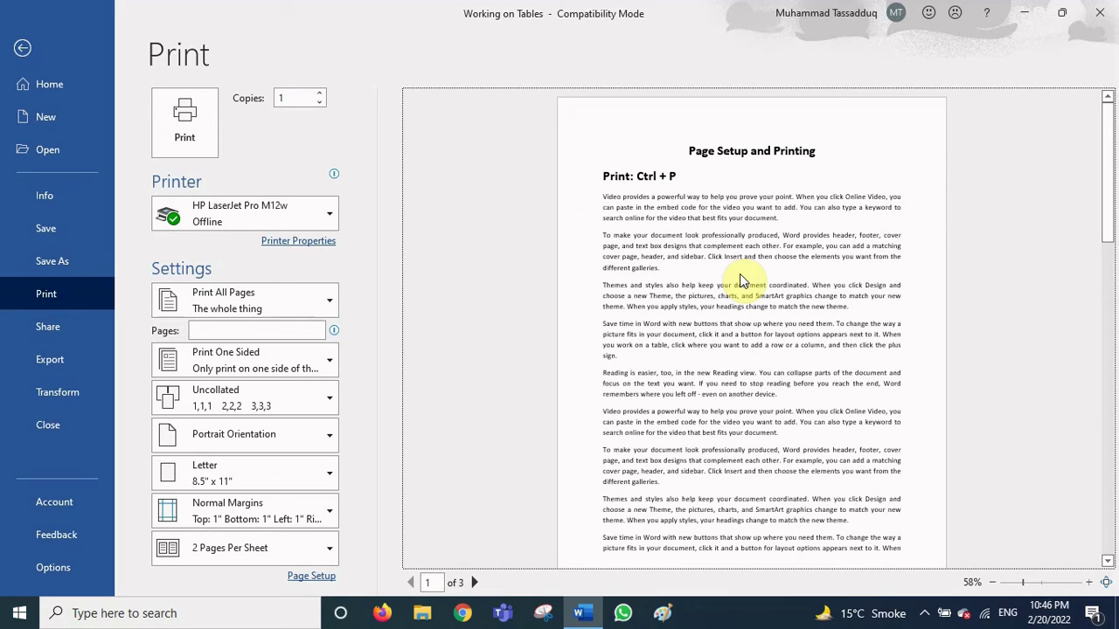
{"action": "left_click", "coordinate": [238, 550]}
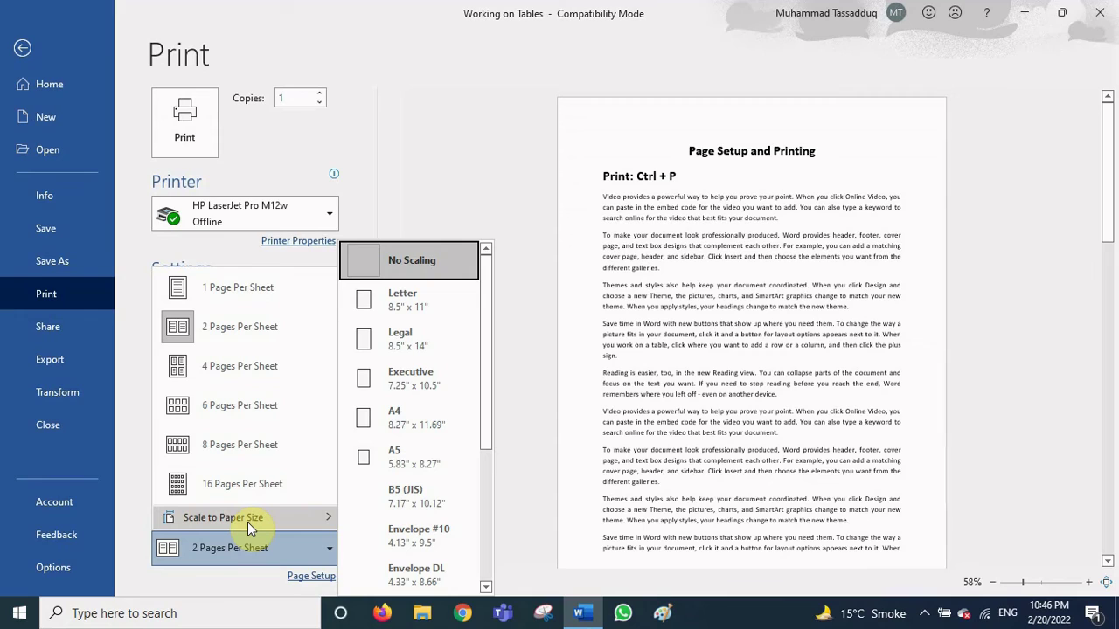
{"action": "left_click", "coordinate": [509, 300]}
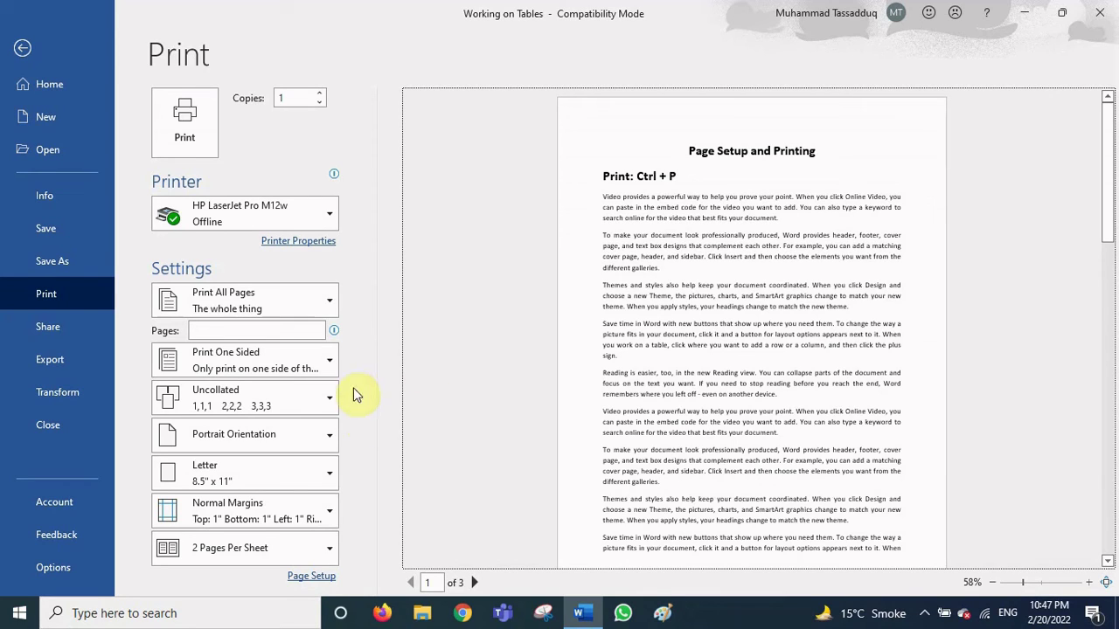
Review the margins, paper and layout settings in Page Setup and accept them as they are
{"action": "left_click", "coordinate": [322, 579]}
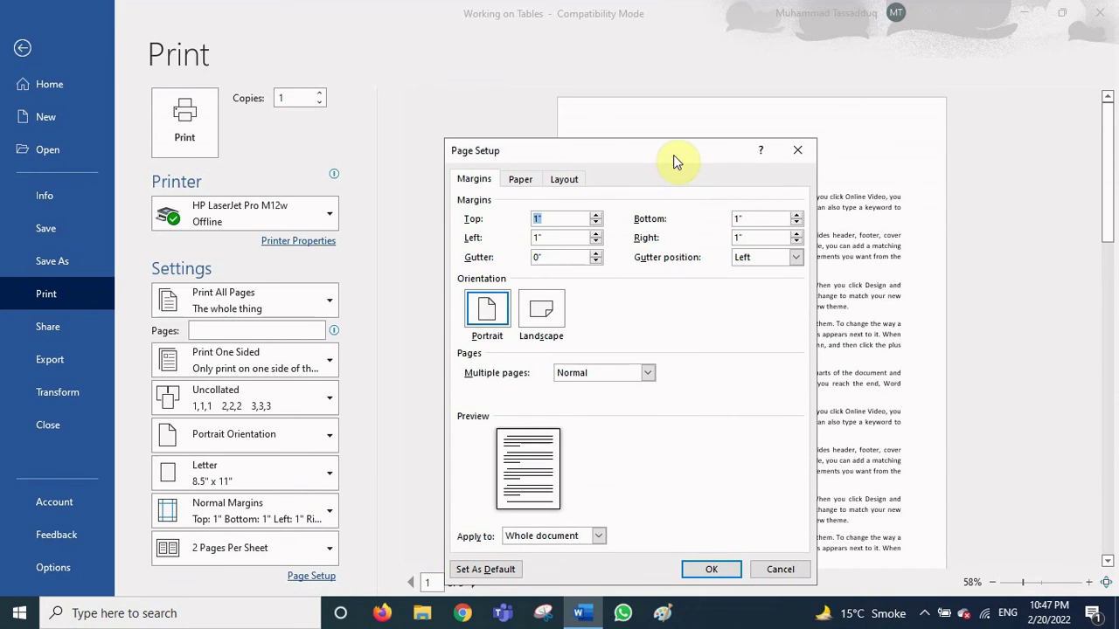
{"action": "left_click_drag", "start_coordinate": [673, 150], "coordinate": [650, 82]}
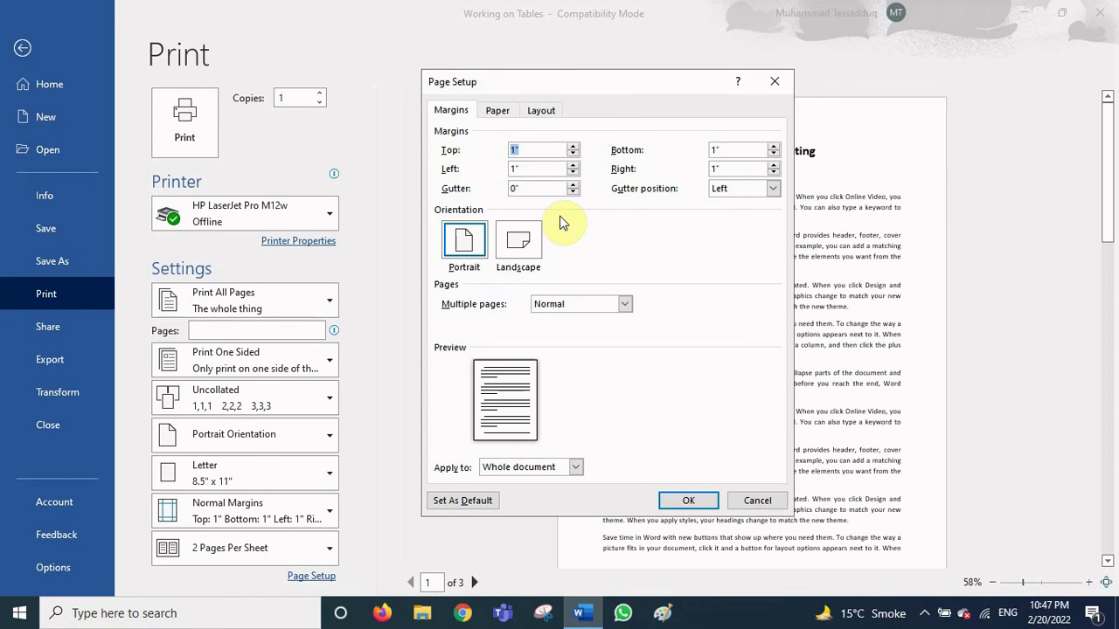
{"action": "left_click", "coordinate": [498, 114]}
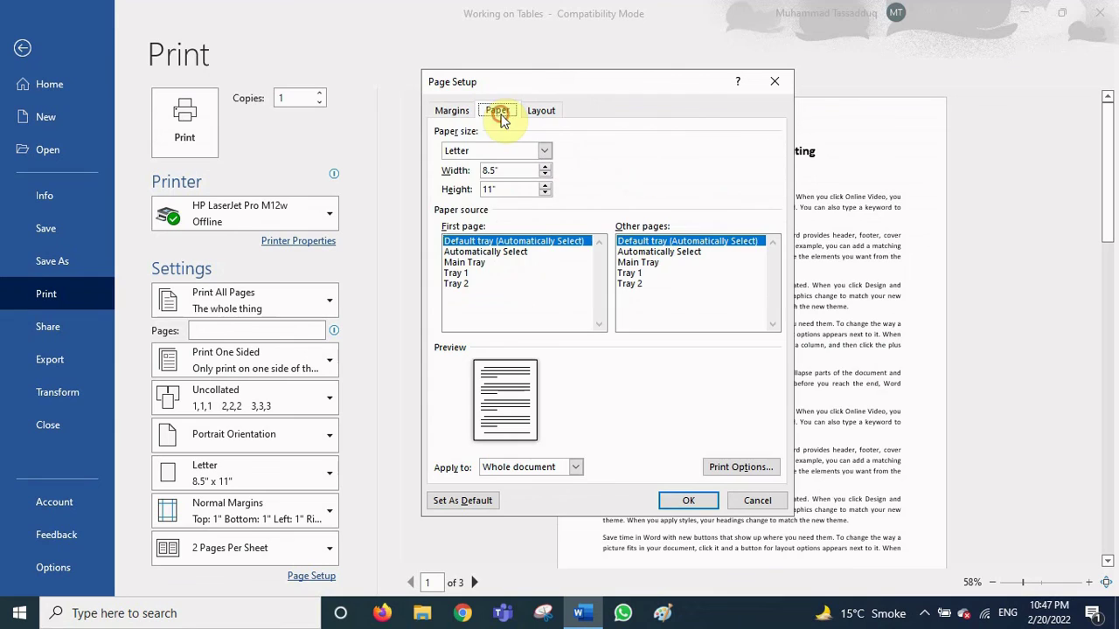
{"action": "left_click", "coordinate": [551, 113]}
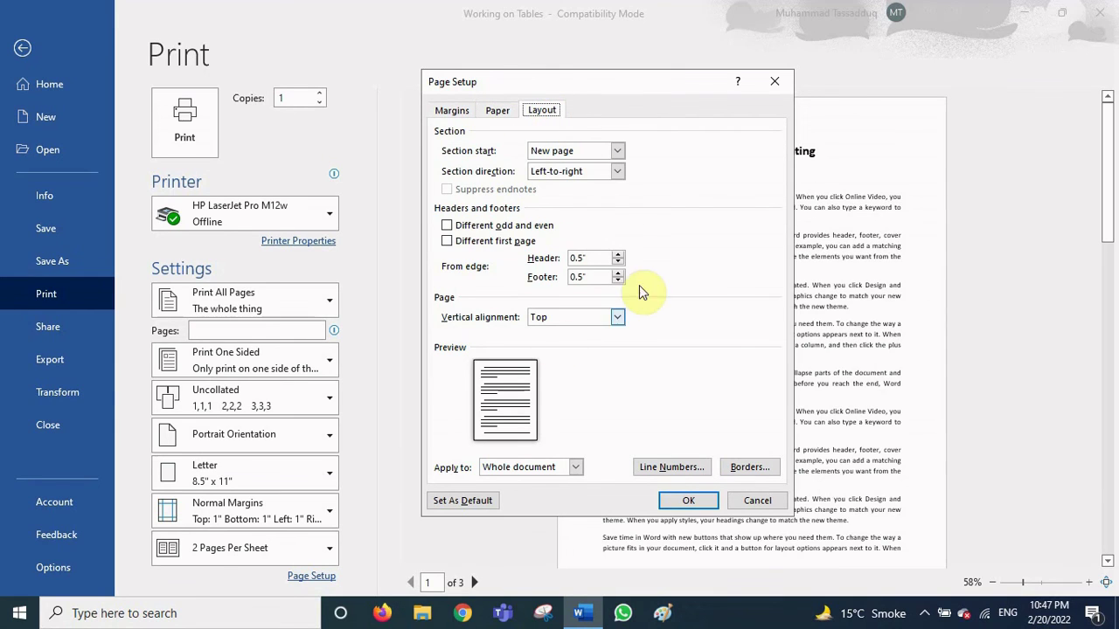
{"action": "left_click", "coordinate": [497, 111]}
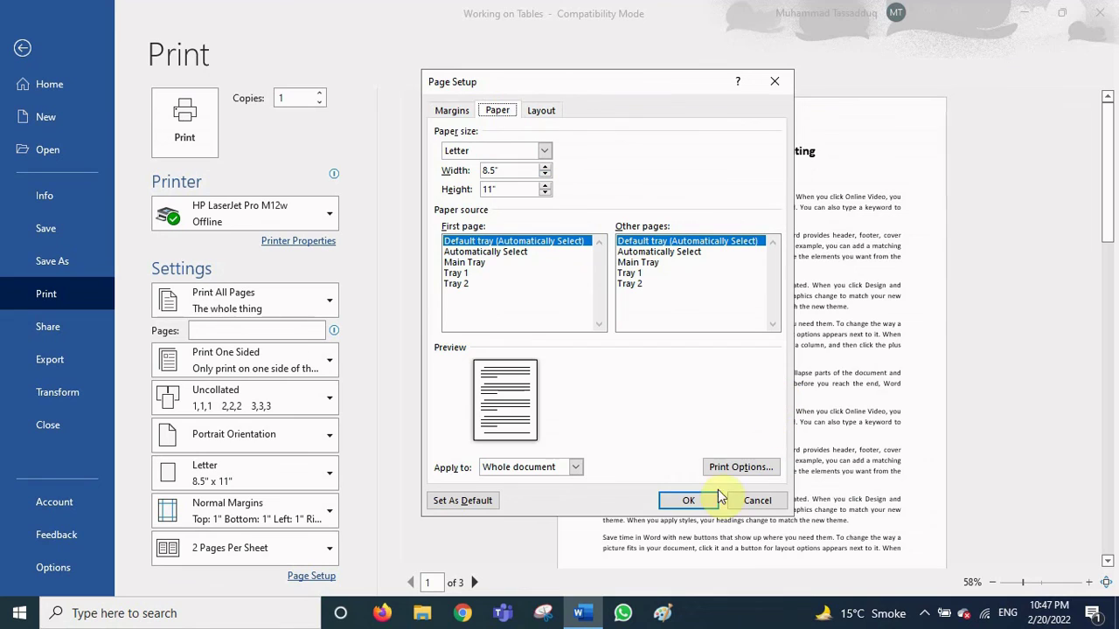
{"action": "left_click", "coordinate": [688, 500]}
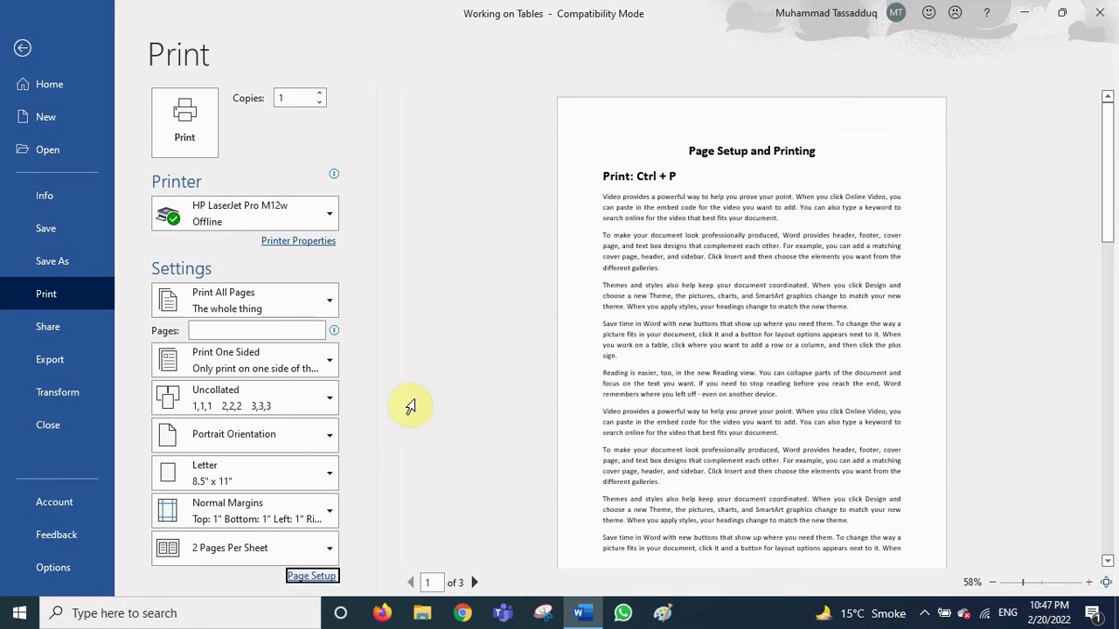